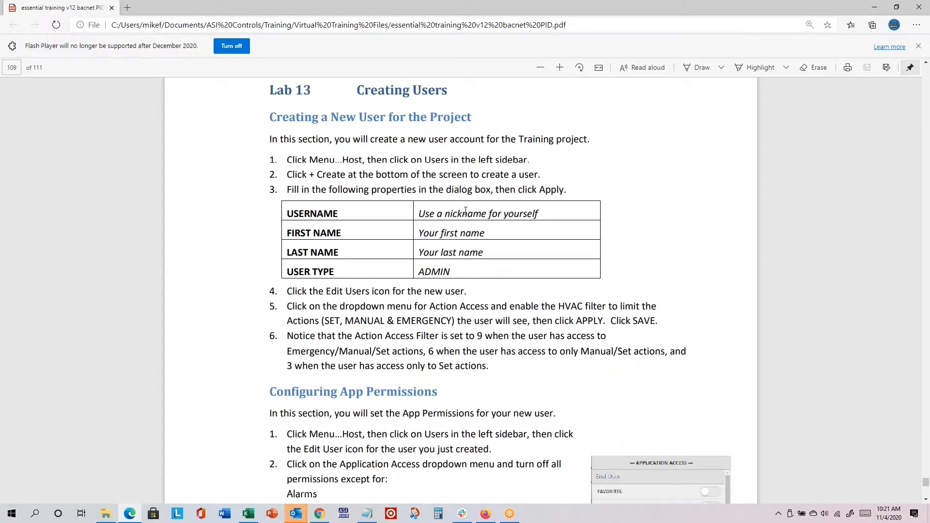
# Step: Glance back at the Lab 13 guide, then switch to the IntelliFRONT AHU-5 page in Chrome
pyautogui.hotkey('alt', 'Tab')
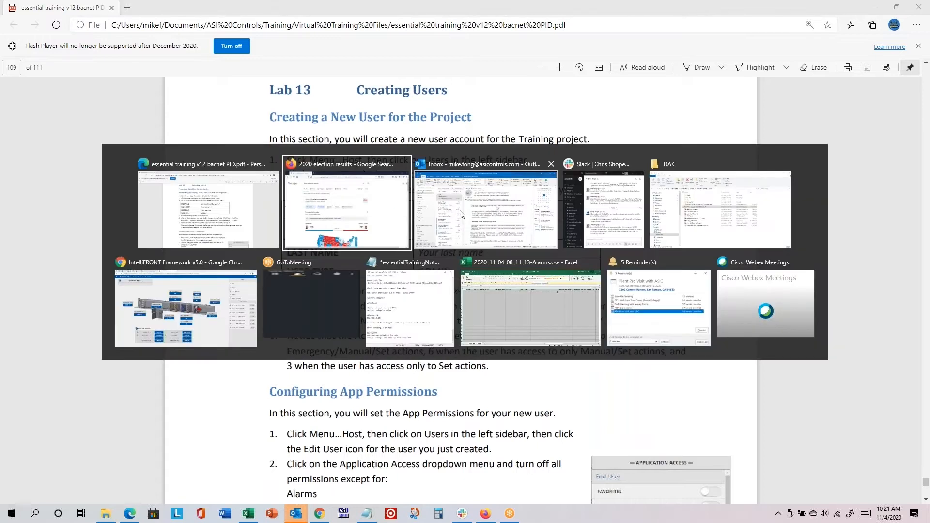
pyautogui.click(204, 200)
pyautogui.hotkey('alt', 'Tab')
pyautogui.hotkey('alt', 'Tab')
pyautogui.hotkey('alt', 'Tab')
pyautogui.hotkey('alt', 'Tab')
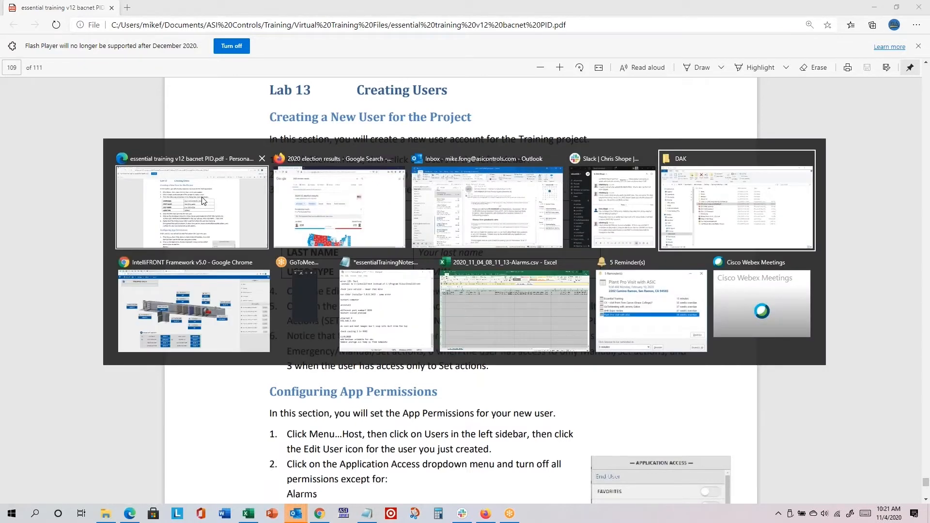
pyautogui.hotkey('alt', 'Tab')
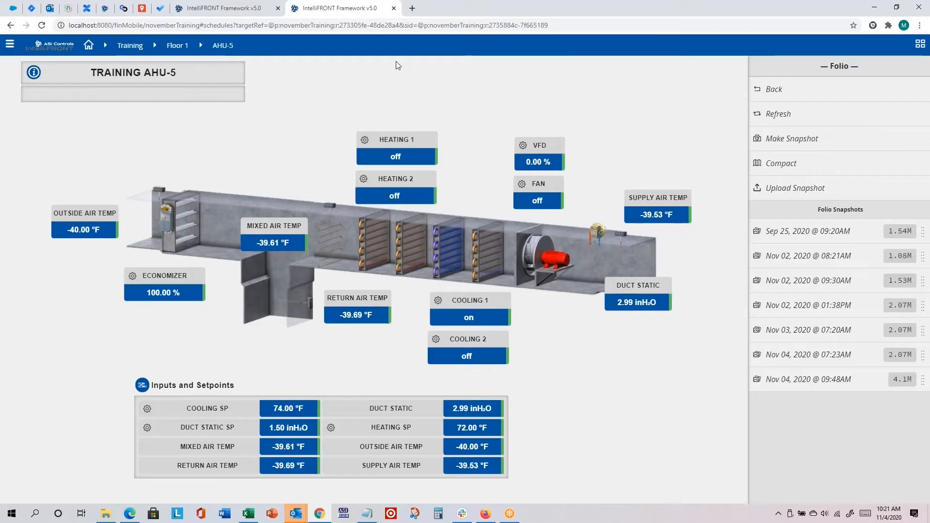
# Step: Open the Host app and close the two extra IntelliFRONT tabs
pyautogui.click(10, 44)
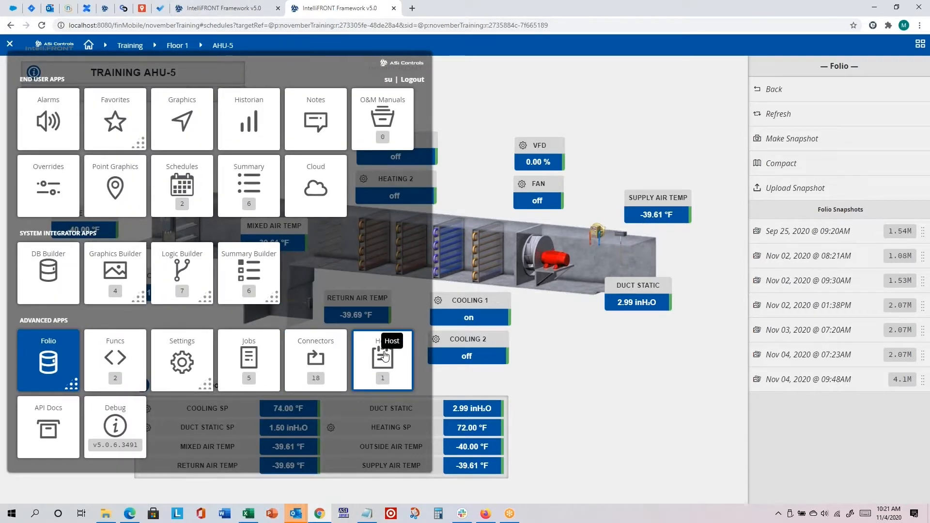
pyautogui.click(385, 356)
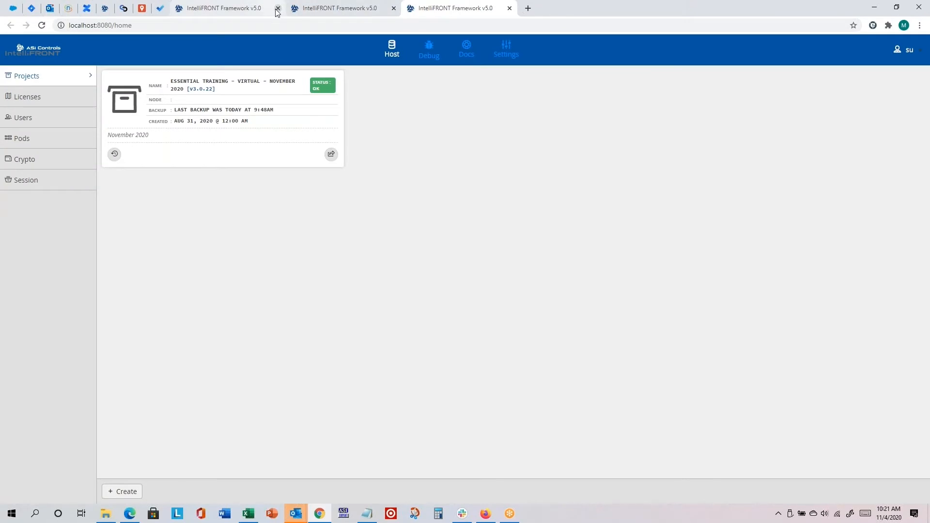
pyautogui.click(278, 8)
pyautogui.click(277, 8)
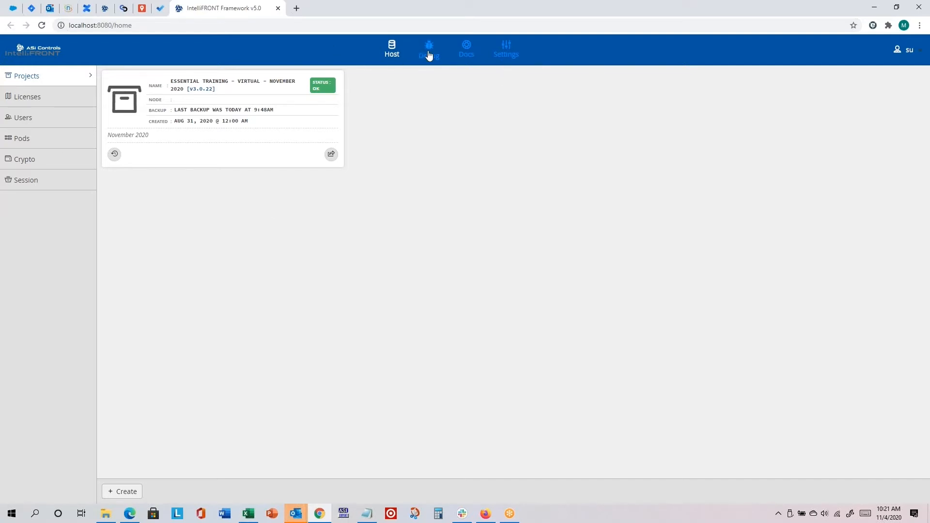
# Step: Look at the Host settings, then show the Finstack license details expiring Dec 01, 2020
pyautogui.click(512, 57)
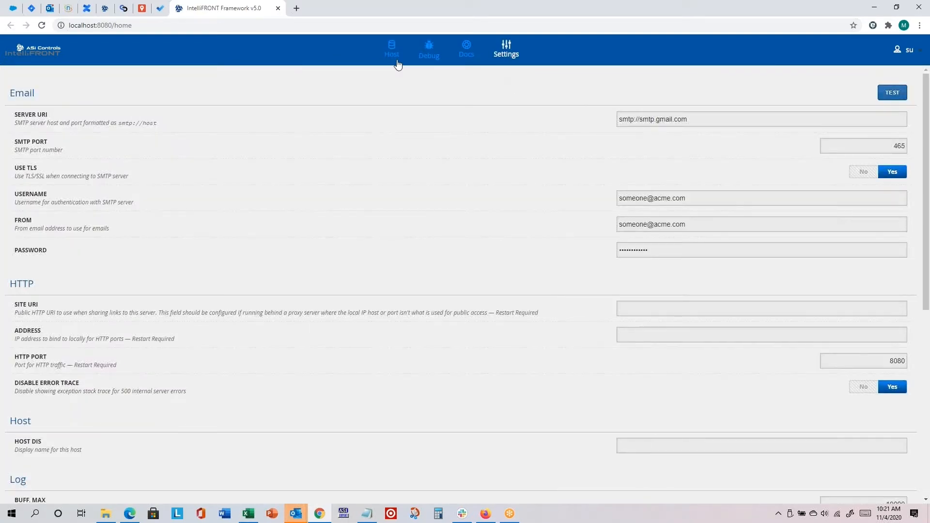
pyautogui.click(393, 54)
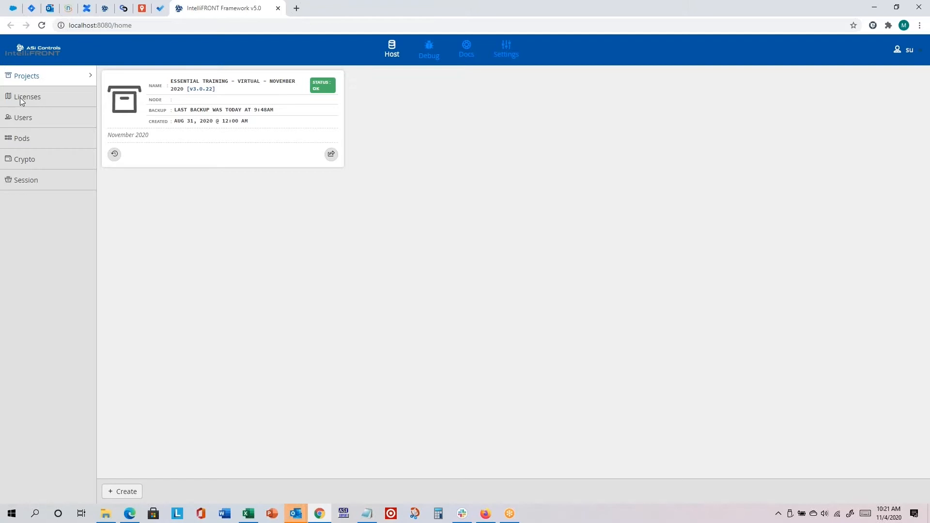
pyautogui.click(20, 99)
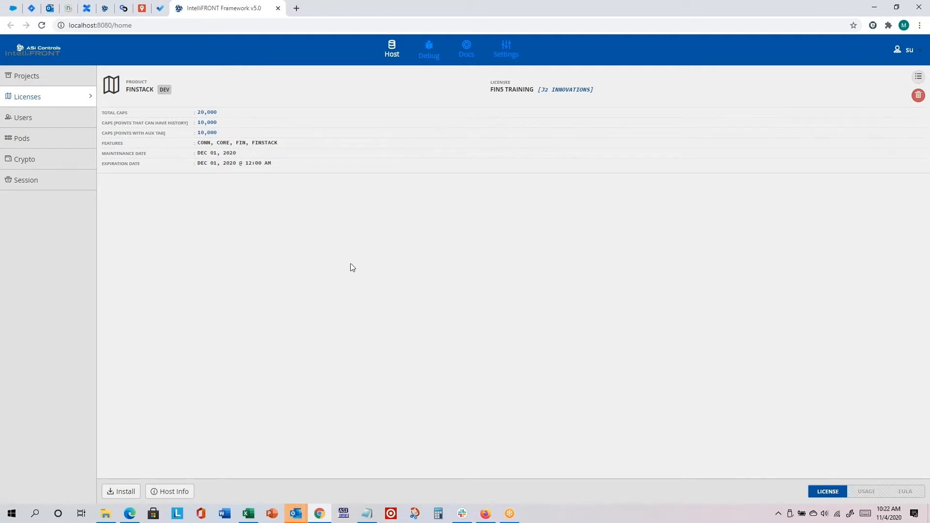
# Step: Append a 'certification lab date =' line to the training notes and save the file
pyautogui.hotkey('alt', 'Tab')
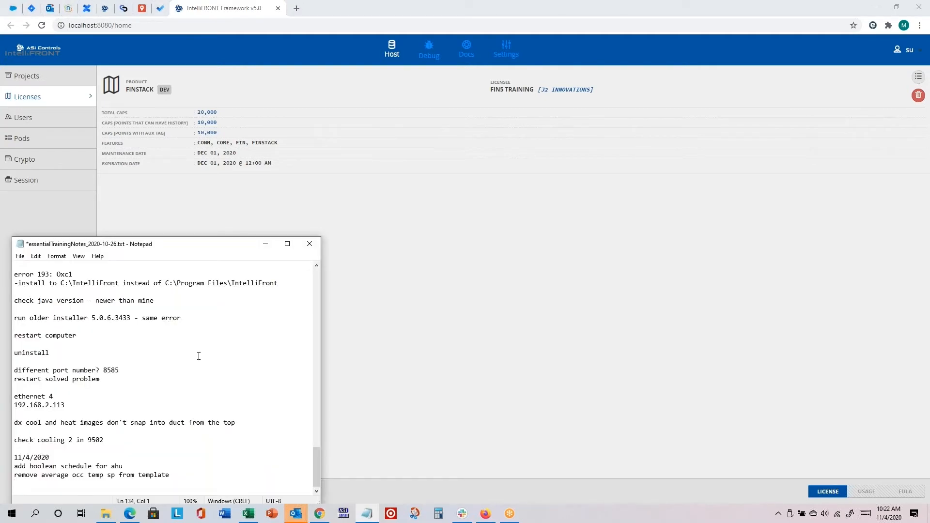
pyautogui.press('Return')
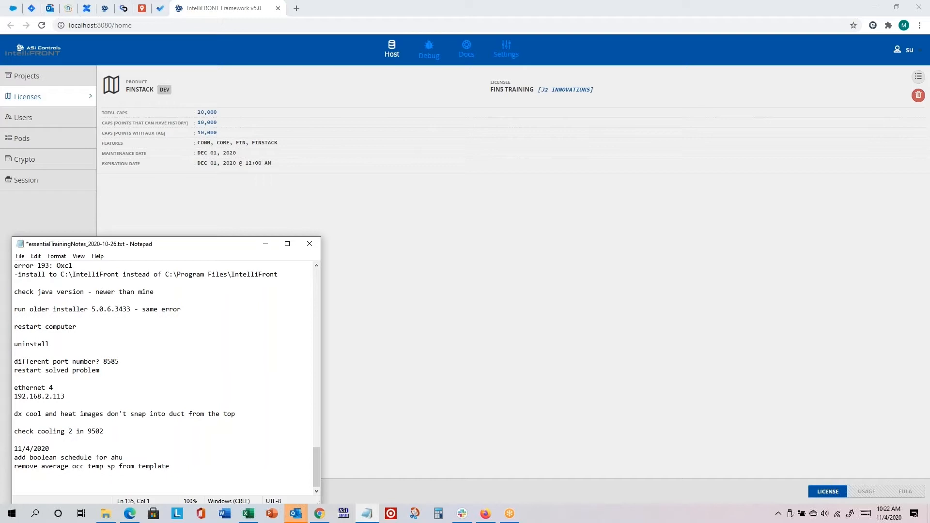
pyautogui.write('center')
pyautogui.press('BackSpace')
pyautogui.press('BackSpace')
pyautogui.press('BackSpace')
pyautogui.press('BackSpace')
pyautogui.write('rtifcate')
pyautogui.press('BackSpace')
pyautogui.press('BackSpace')
pyautogui.press('BackSpace')
pyautogui.press('BackSpace')
pyautogui.write('ications')
pyautogui.press('BackSpace')
pyautogui.write('lab date =')
pyautogui.press('Return')
pyautogui.hotkey('ctrl', 's')
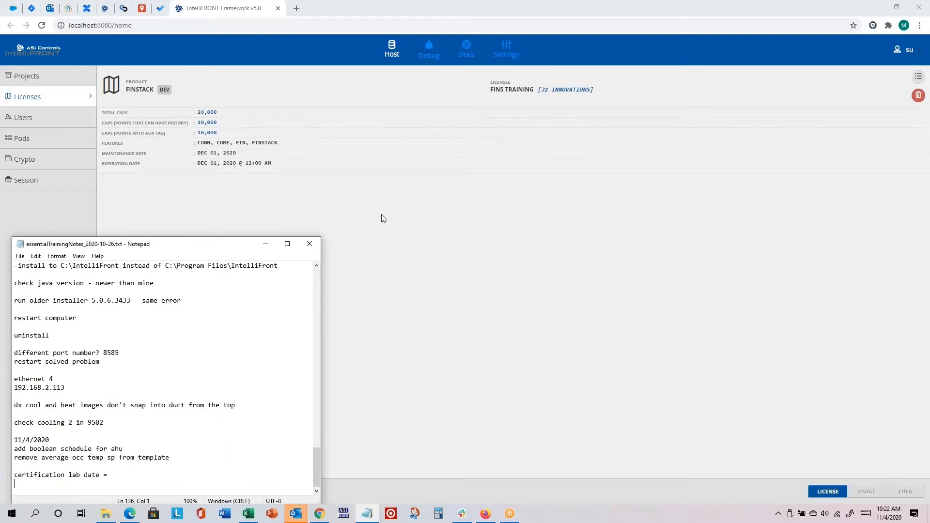
# Step: Start a license install from the Host license page, then cancel without choosing a file
pyautogui.click(382, 215)
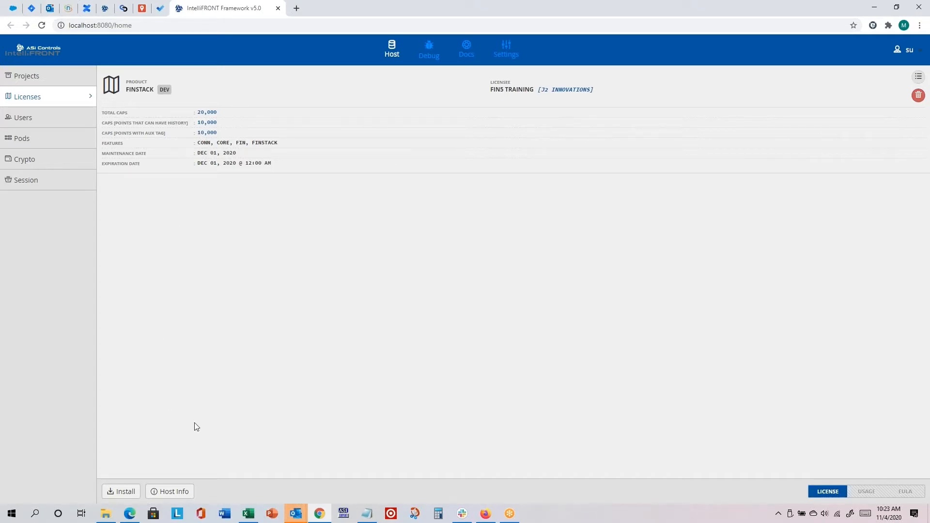
pyautogui.click(125, 492)
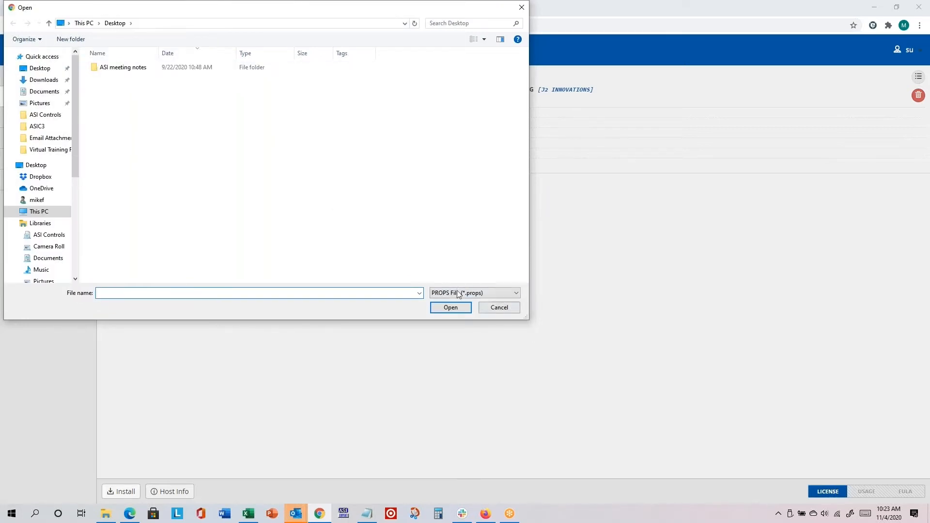
pyautogui.click(497, 309)
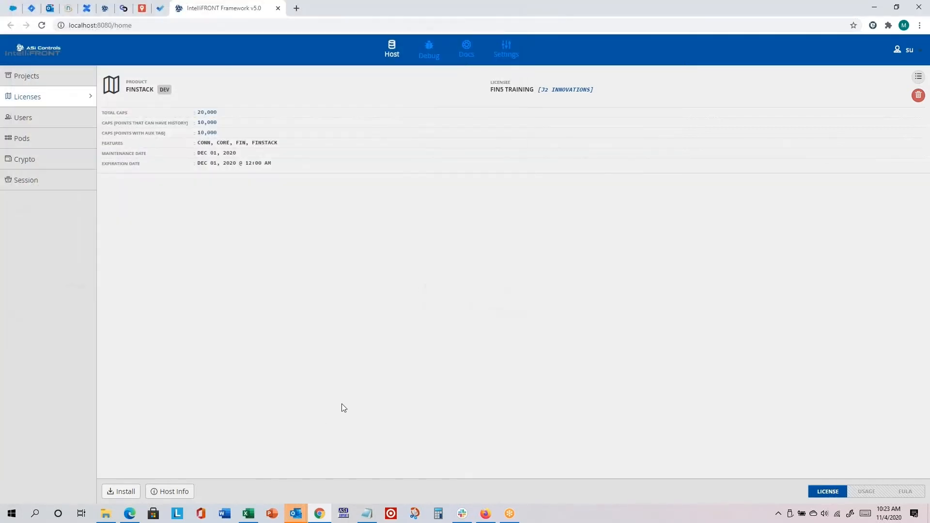
pyautogui.click(177, 496)
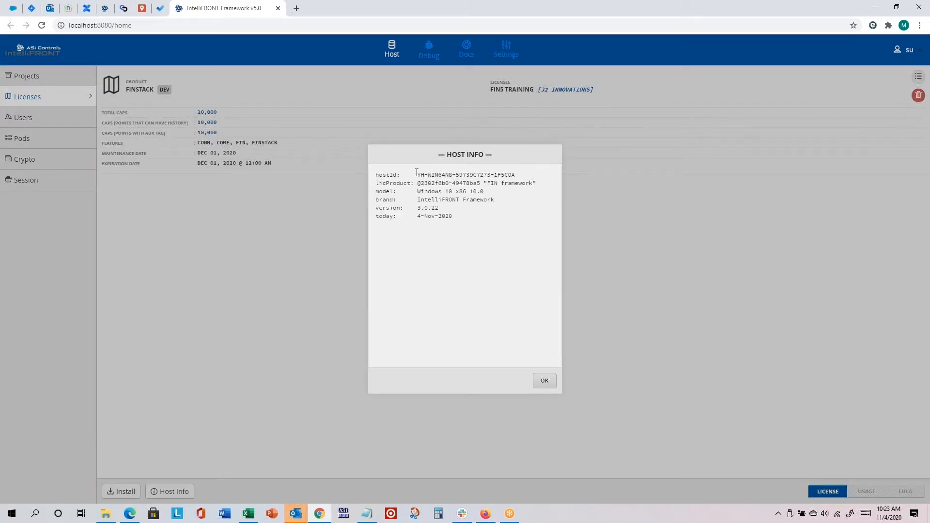
pyautogui.moveTo(417, 174); pyautogui.dragTo(515, 172)
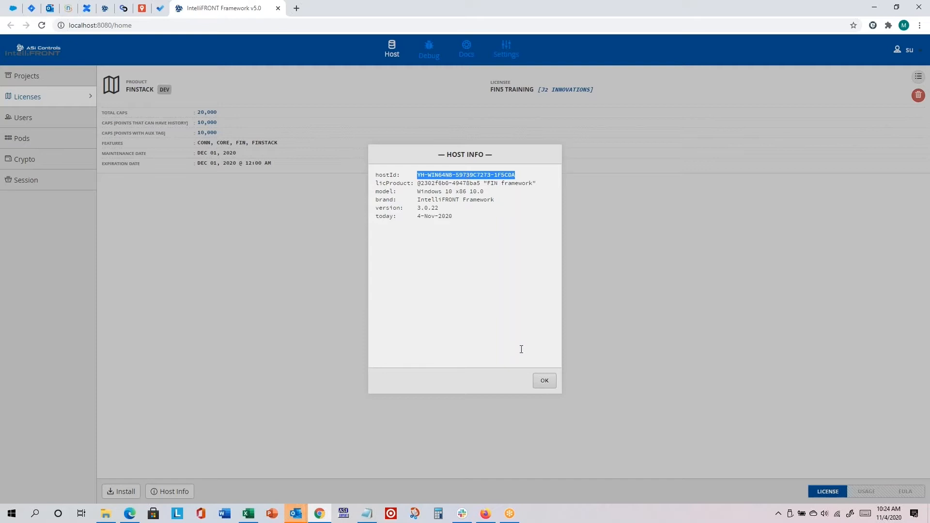
pyautogui.click(543, 381)
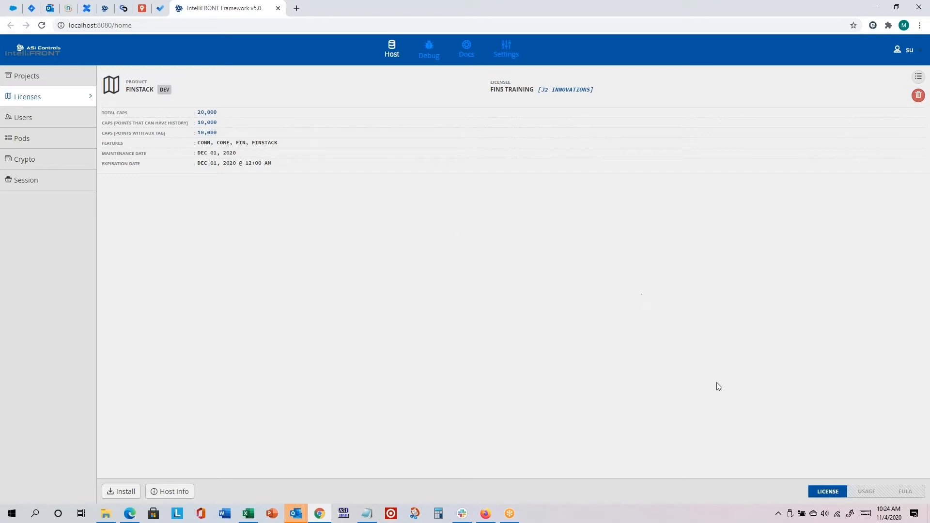
# Step: Review caps usage per project on the USAGE tab, then list the Host's user accounts
pyautogui.click(865, 492)
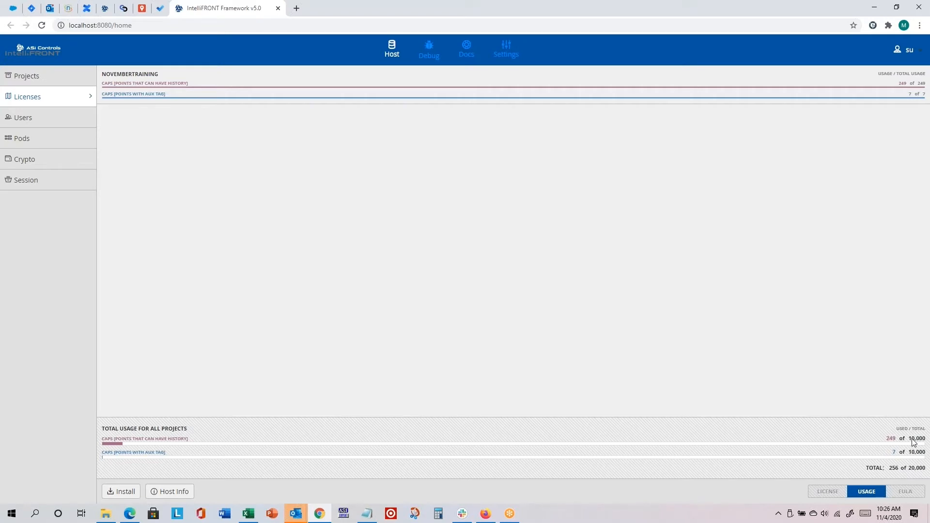
pyautogui.click(41, 122)
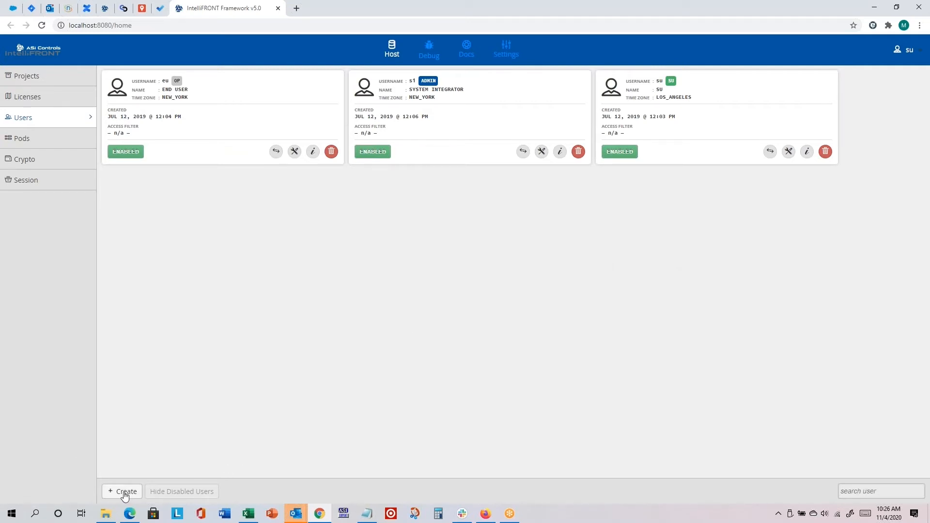
# Step: Check step 2 in the PDF, then start a new user with + Create
pyautogui.hotkey('alt', 'Tab')
pyautogui.hotkey('alt', 'Tab')
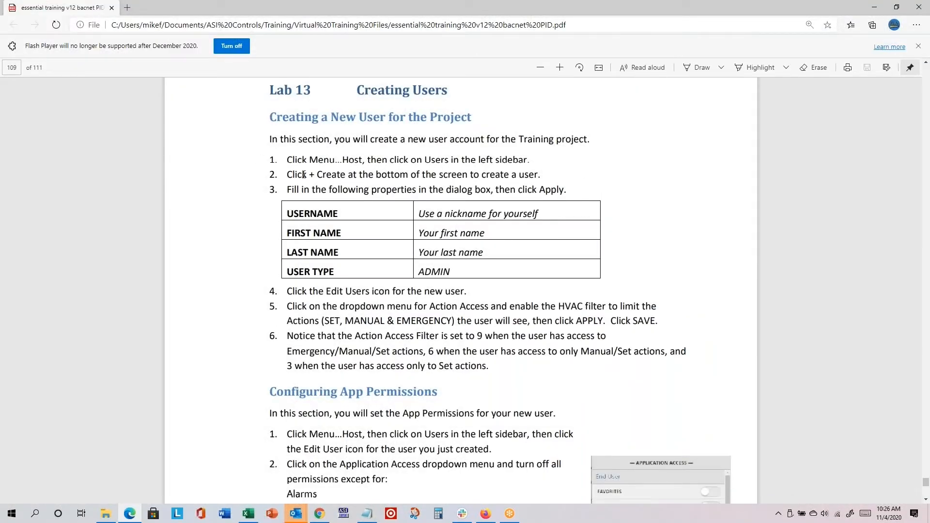
pyautogui.moveTo(309, 175); pyautogui.dragTo(347, 176)
pyautogui.hotkey('alt', 'Tab')
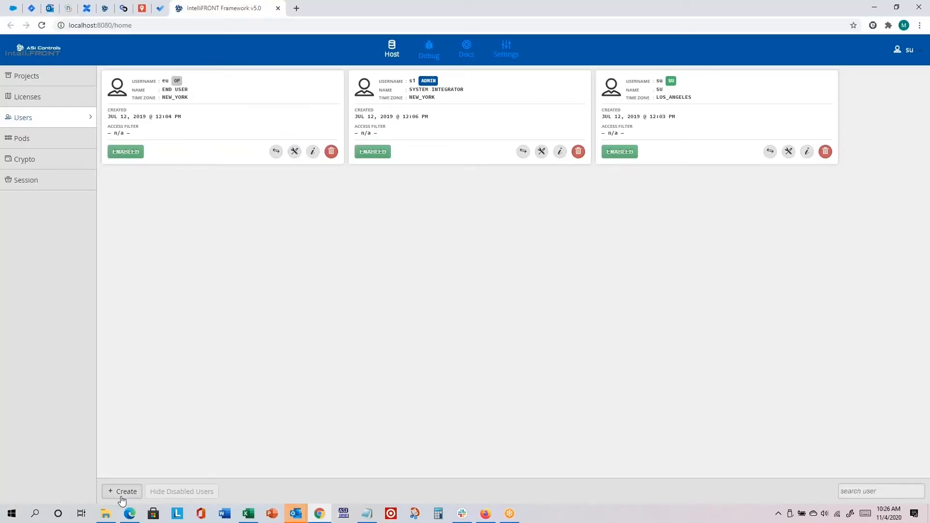
pyautogui.click(123, 491)
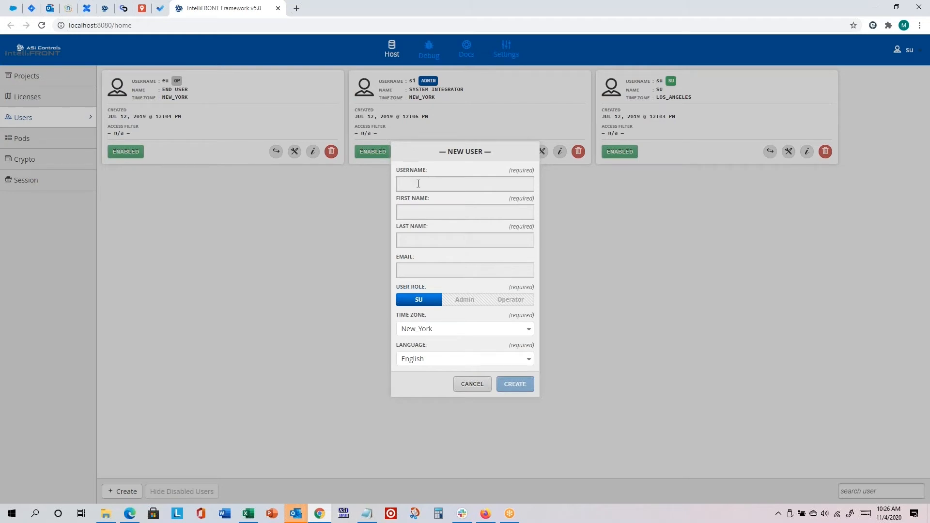
# Step: Note the new username in the training notes, then enter the username and last name in the form
pyautogui.click(367, 516)
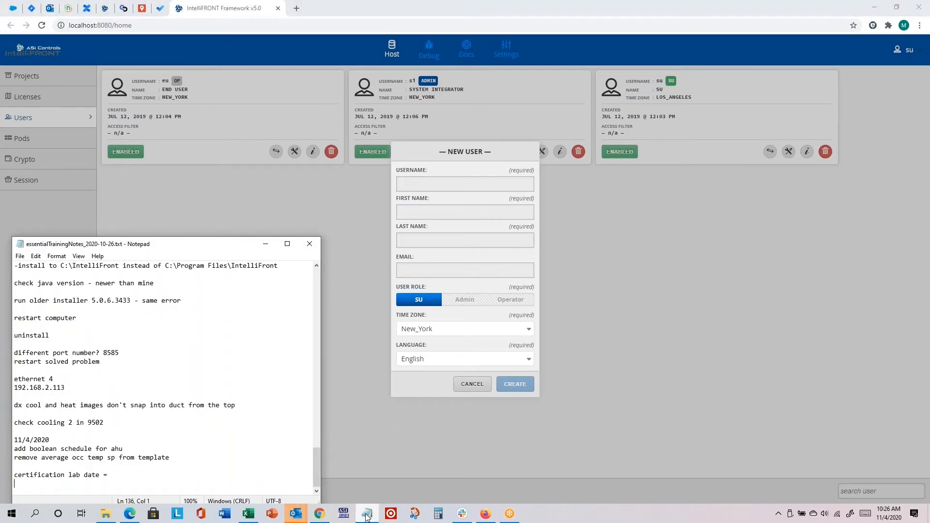
pyautogui.press('Return')
pyautogui.write('us')
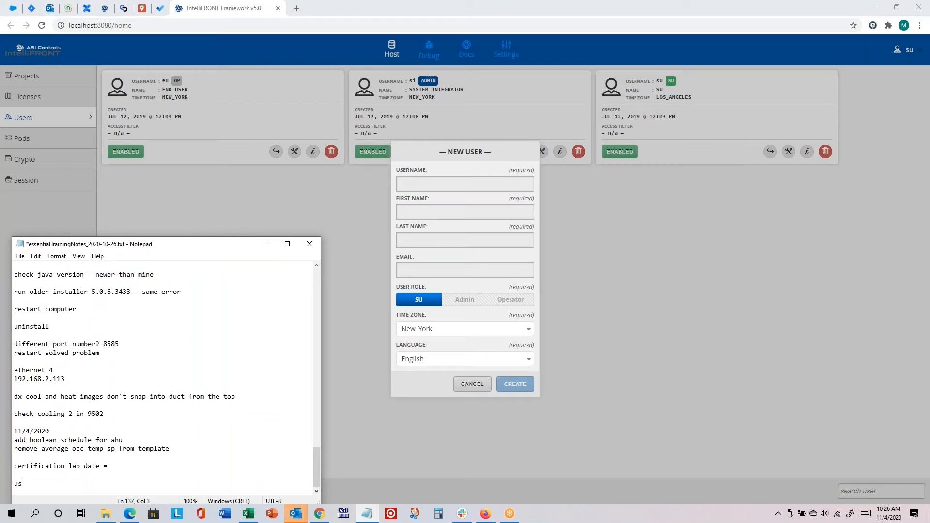
pyautogui.write('ername = mike')
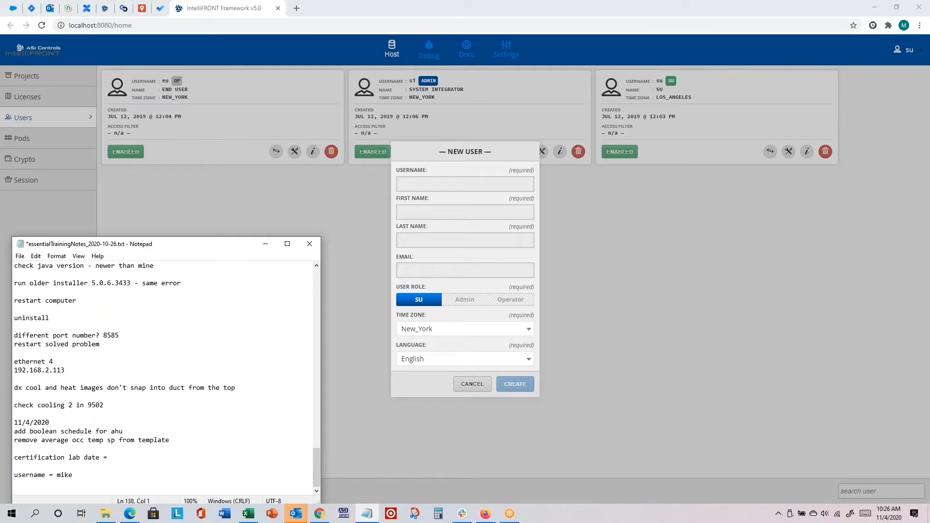
pyautogui.click(453, 182)
pyautogui.write('mik')
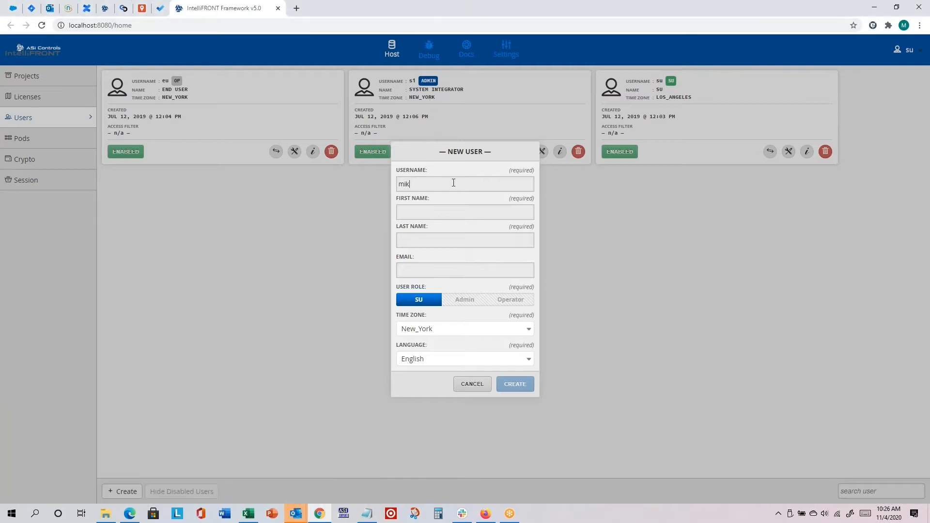
pyautogui.write('eMike')
pyautogui.press('Tab')
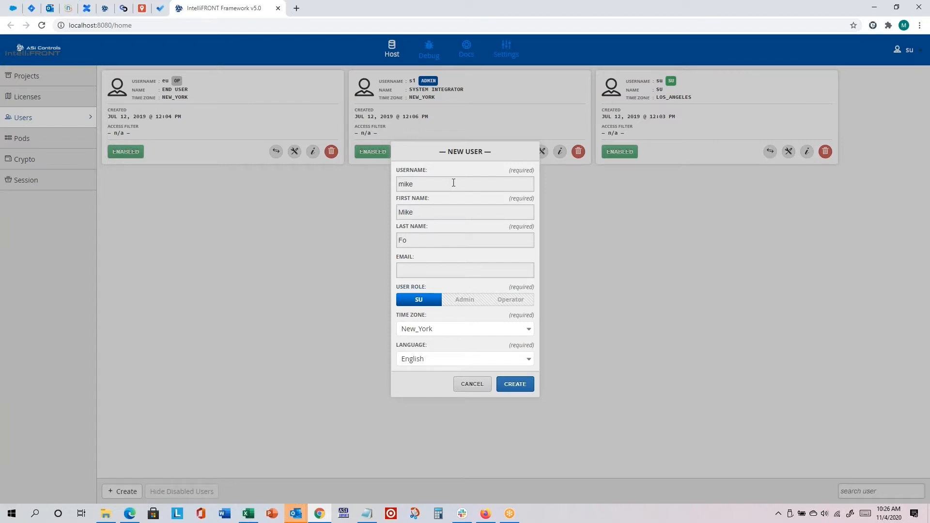
pyautogui.press('Tab')
# Step: Set the new user type to Admin, confirming it against the PDF instructions
pyautogui.click(464, 303)
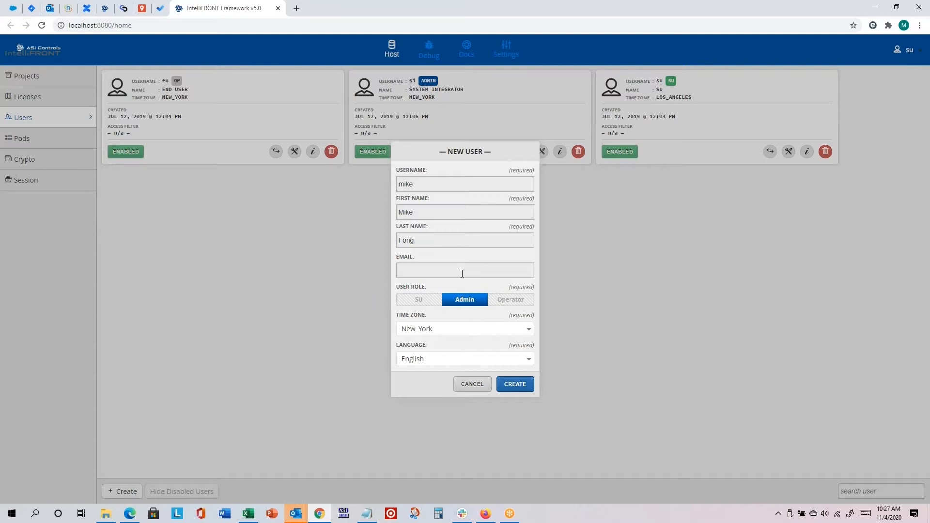
pyautogui.hotkey('alt', 'Tab')
pyautogui.hotkey('alt', 'Tab')
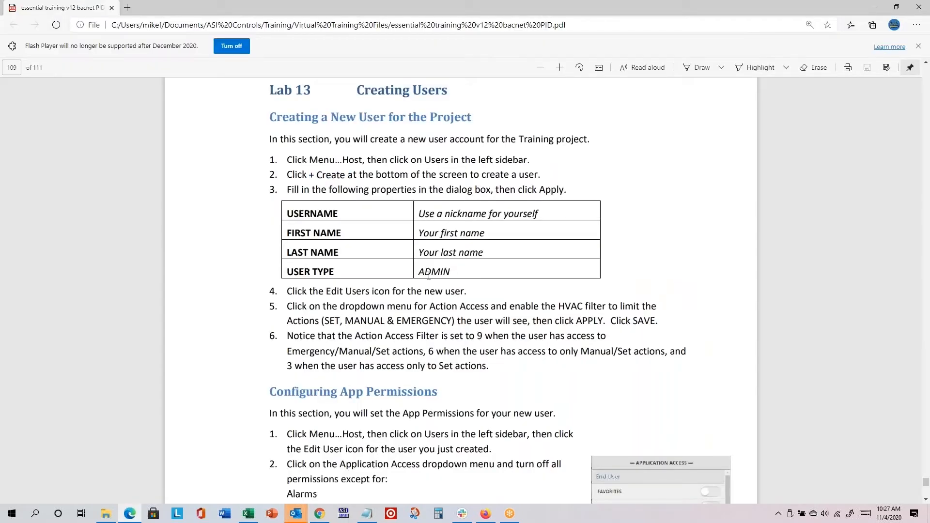
pyautogui.doubleClick(428, 272)
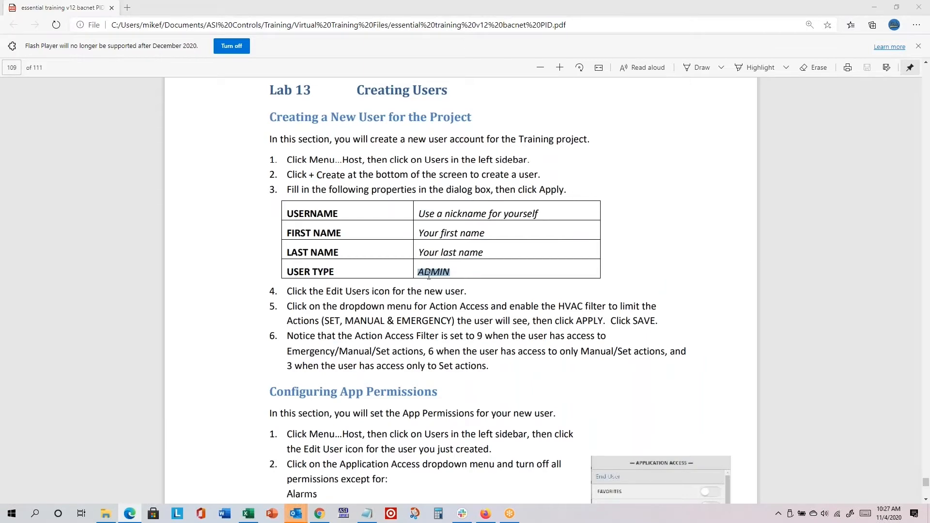
pyautogui.hotkey('alt', 'Tab')
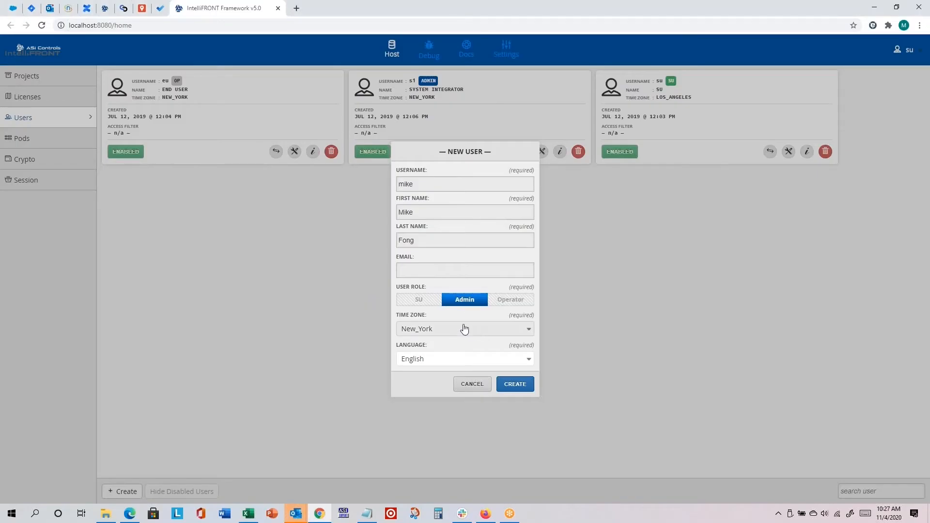
# Step: Choose the Los_Angeles time zone and create the new Admin user
pyautogui.click(466, 329)
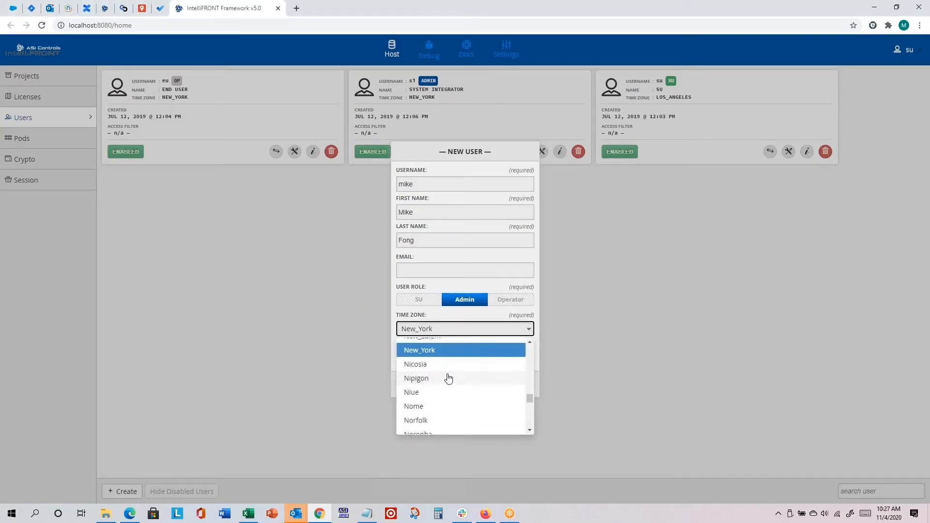
pyautogui.scroll(9, 446, 379)
pyautogui.scroll(6, 448, 378)
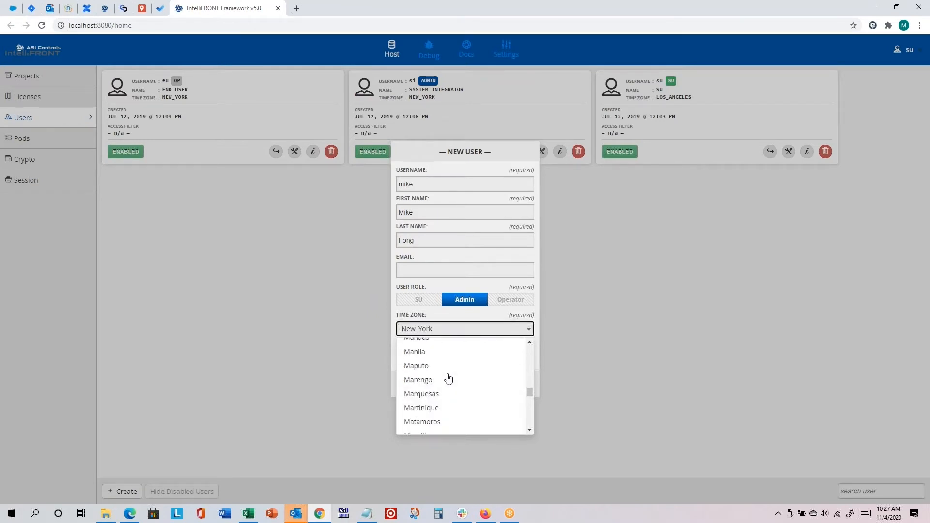
pyautogui.scroll(3, 448, 379)
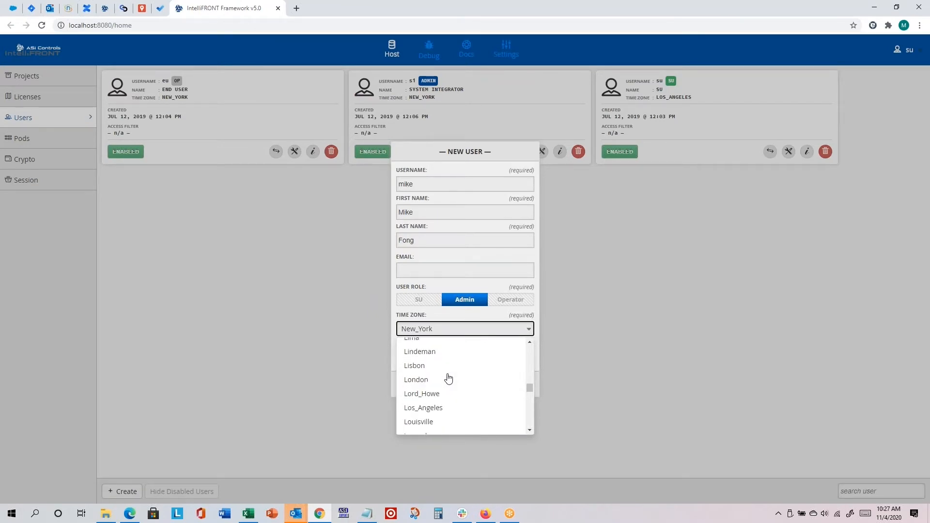
pyautogui.click(437, 408)
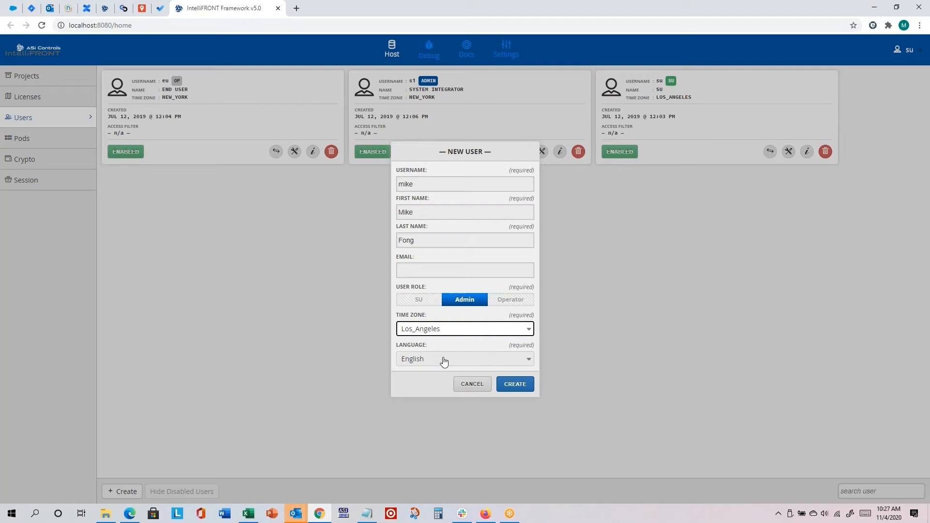
pyautogui.click(515, 384)
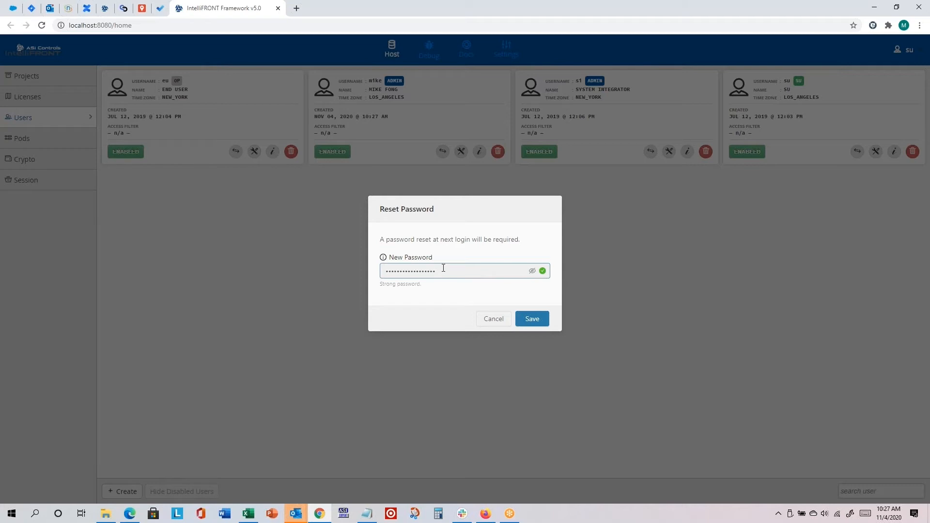
# Step: Bring the Notepad training notes in front of the pending Reset Password dialog
pyautogui.hotkey('alt', 'Tab')
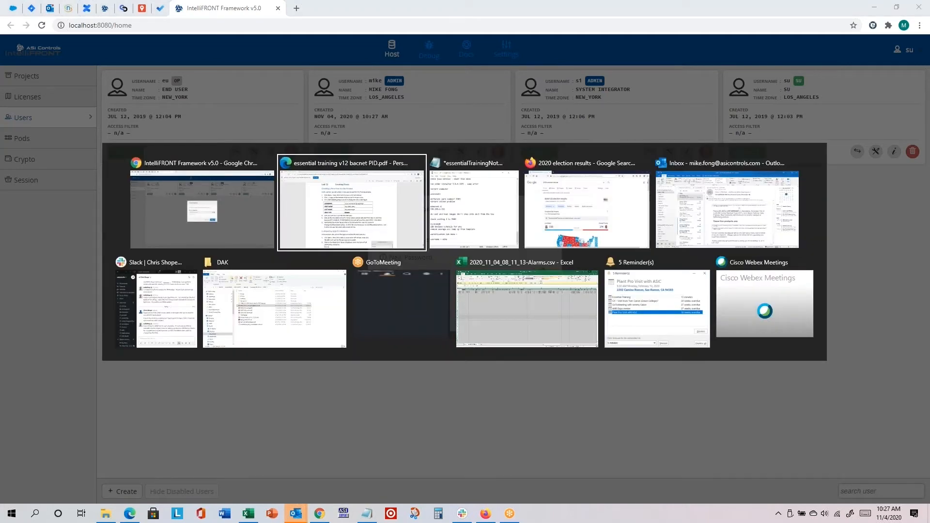
pyautogui.moveTo(444, 270)
pyautogui.hotkey('alt', 'Tab')
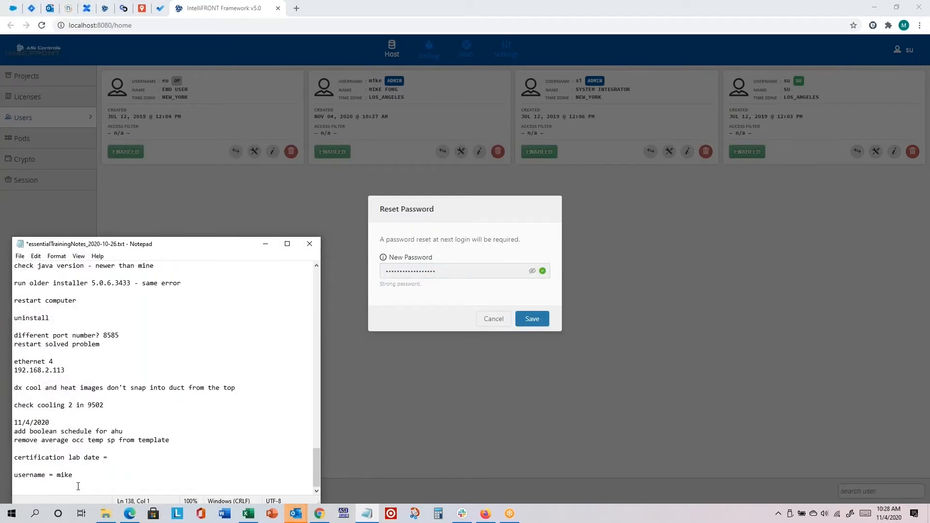
# Step: Replace the New Password value with a strong password and save the reset
pyautogui.click(456, 274)
pyautogui.moveTo(457, 272); pyautogui.dragTo(314, 273)
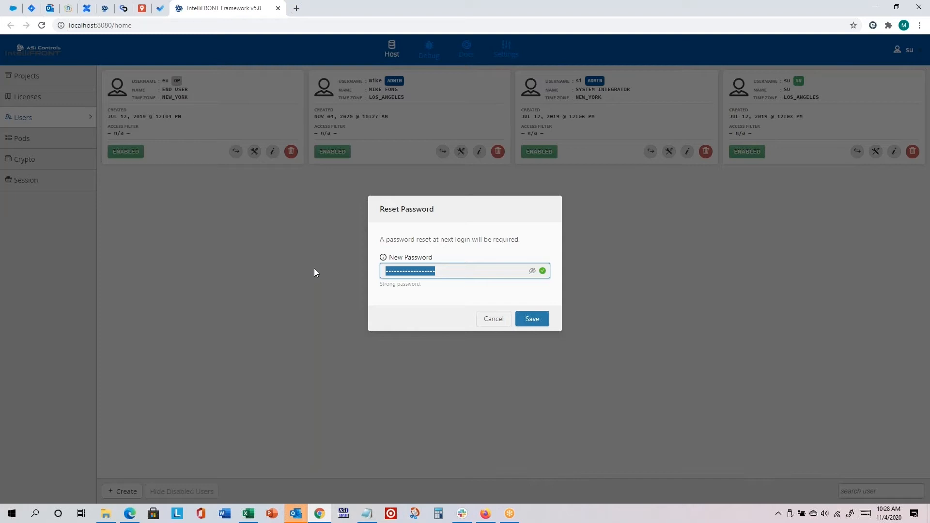
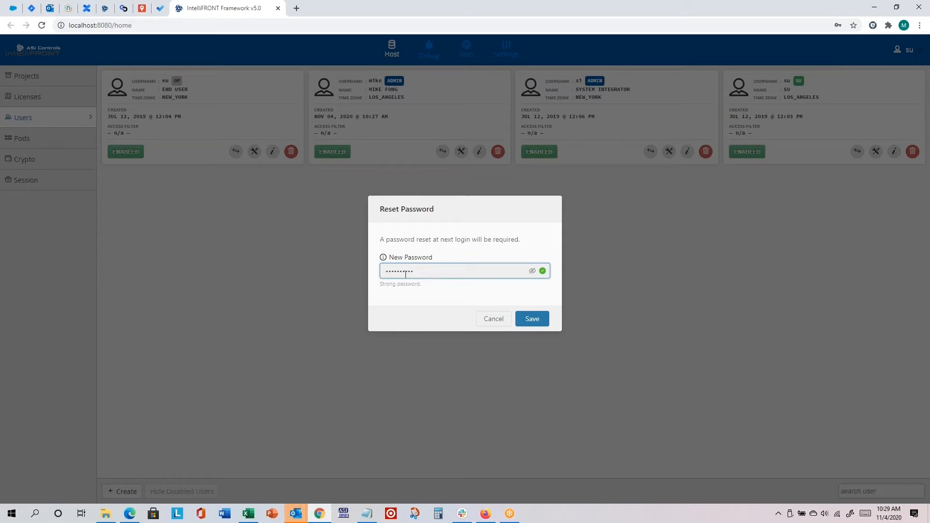
pyautogui.click(531, 320)
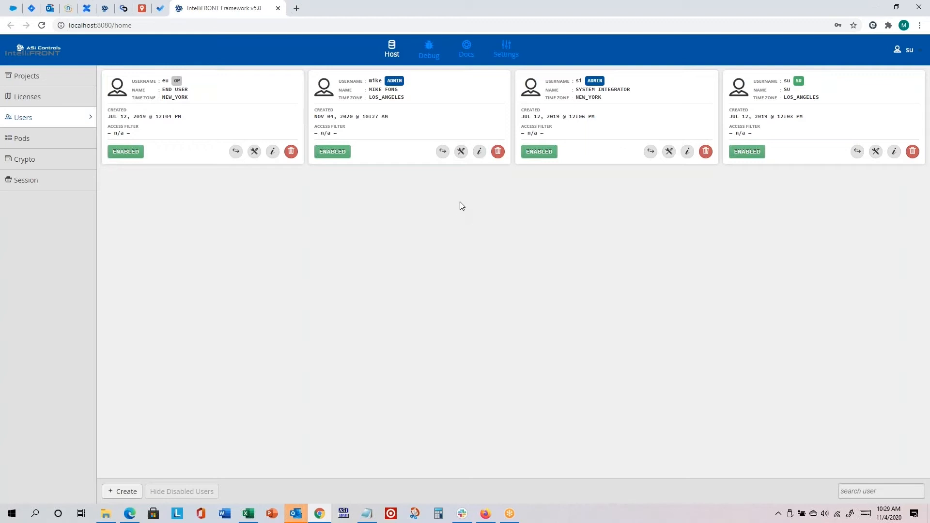
# Step: In Settings, try the Moderate and Weak password policies, then leave it on Strong
pyautogui.click(513, 55)
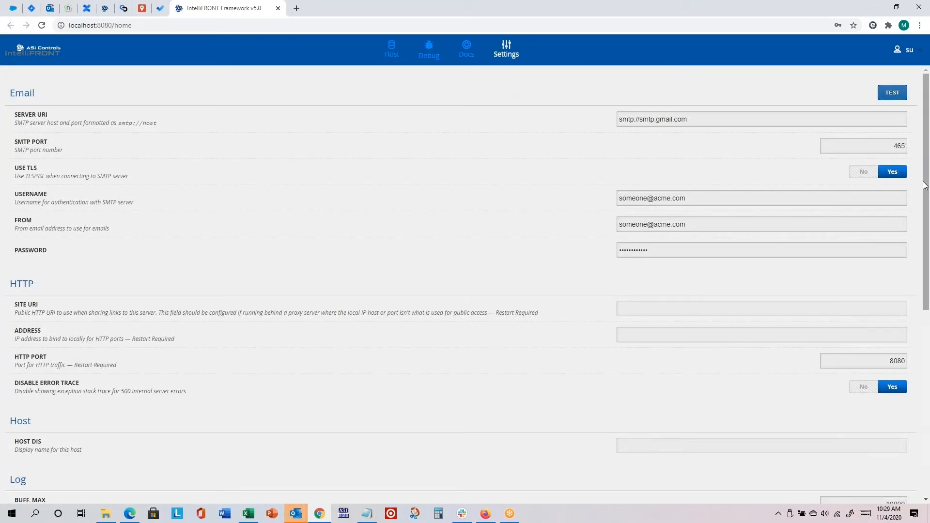
pyautogui.moveTo(927, 184); pyautogui.dragTo(921, 388)
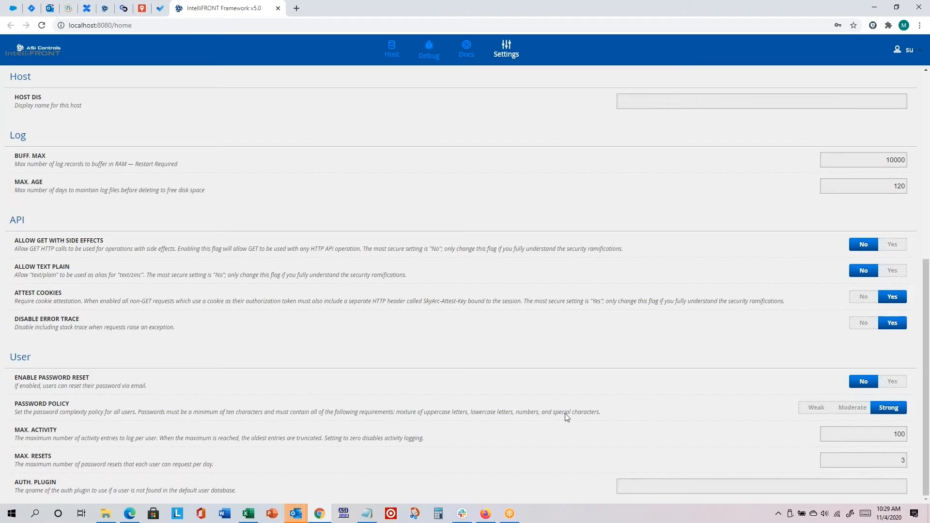
pyautogui.click(852, 409)
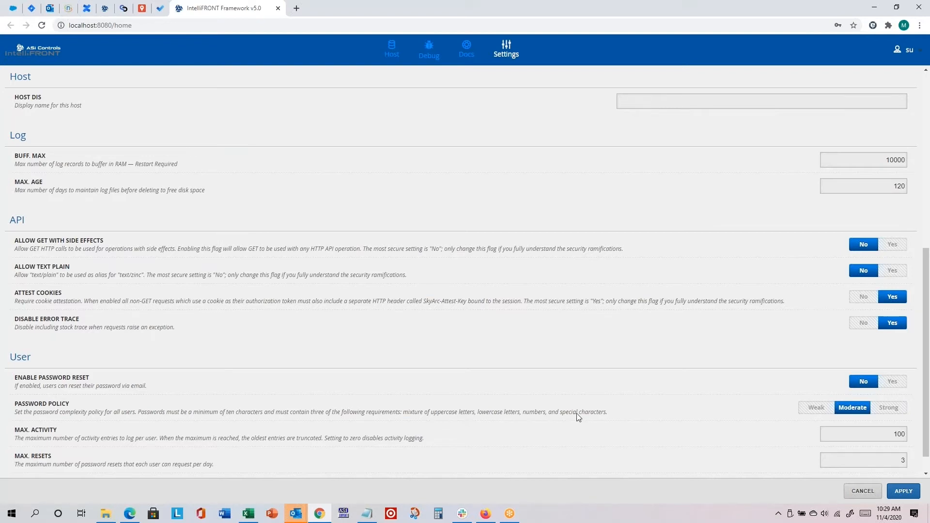
pyautogui.click(818, 409)
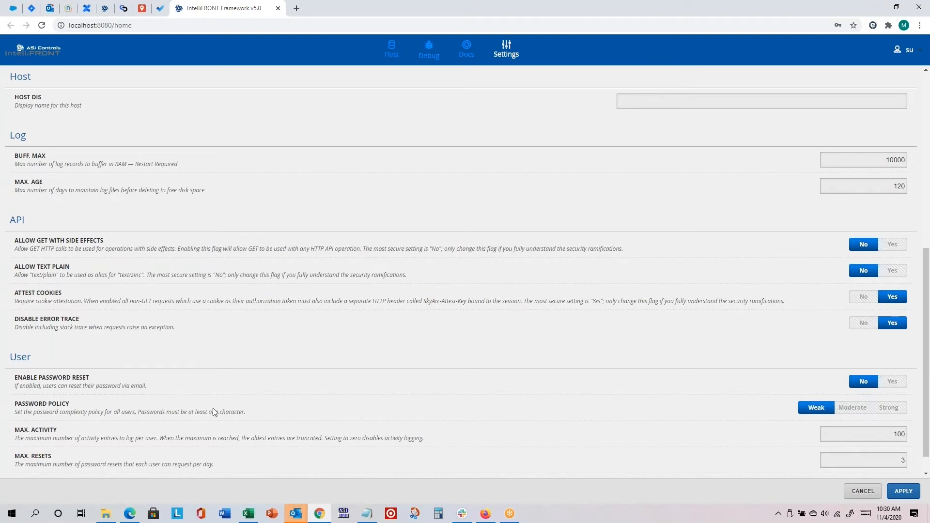
pyautogui.click(888, 408)
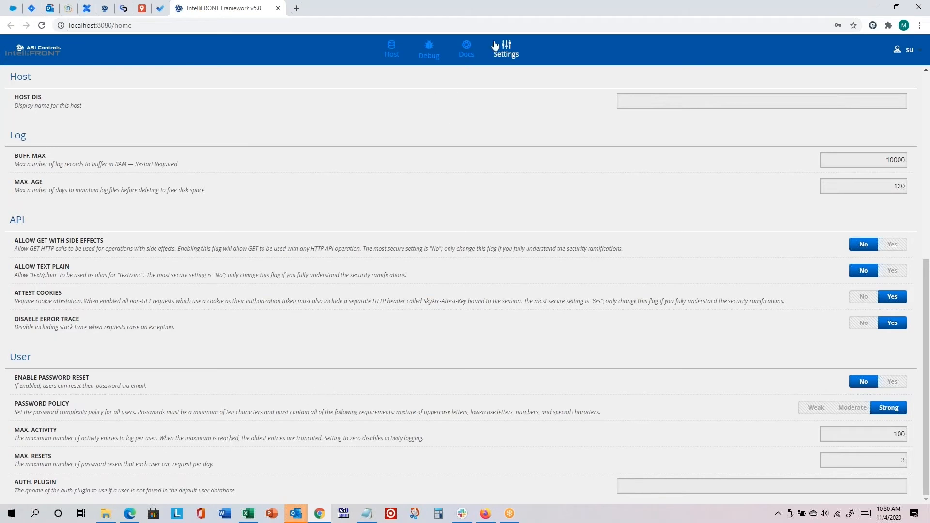
pyautogui.click(392, 52)
# Step: List the Host users, check the edit-user step in the lab guide, and open the new user's edit form
pyautogui.click(20, 119)
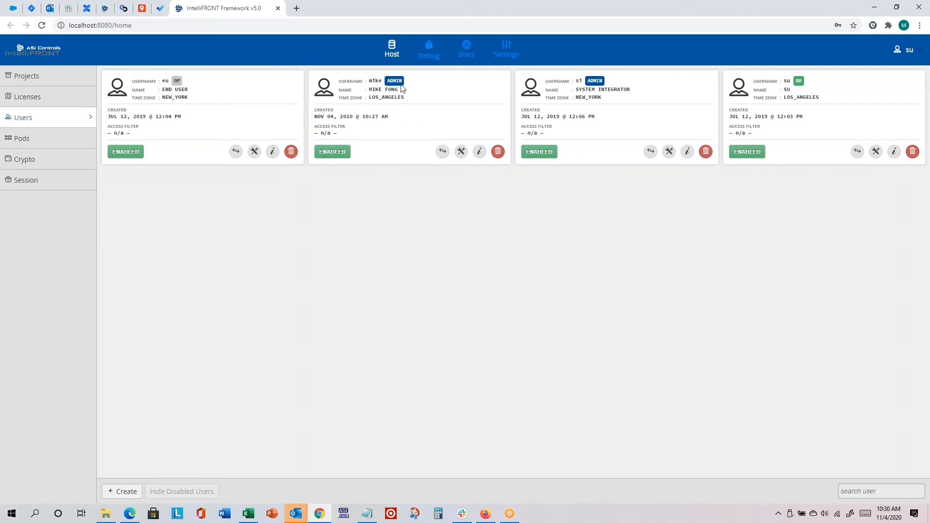
pyautogui.hotkey('alt', 'Tab')
pyautogui.hotkey('alt', 'Tab')
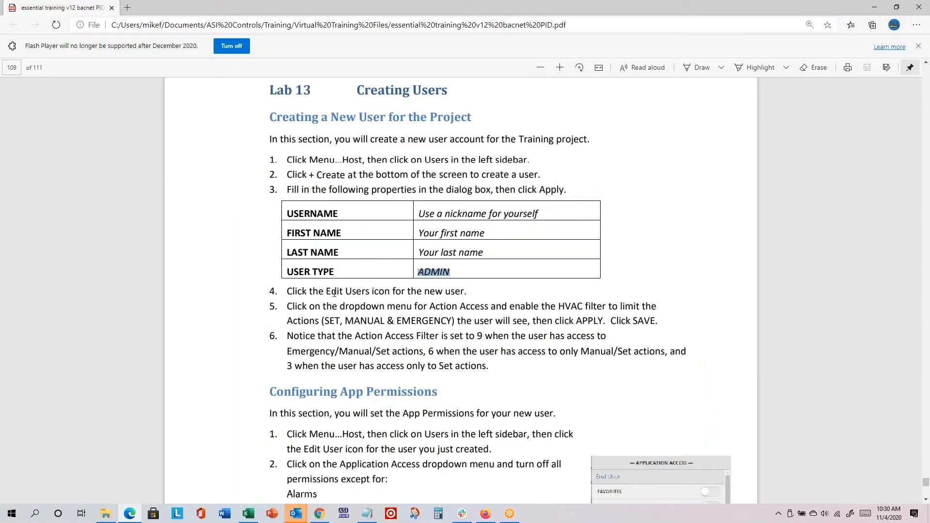
pyautogui.moveTo(281, 292); pyautogui.dragTo(464, 291)
pyautogui.hotkey('alt', 'Tab')
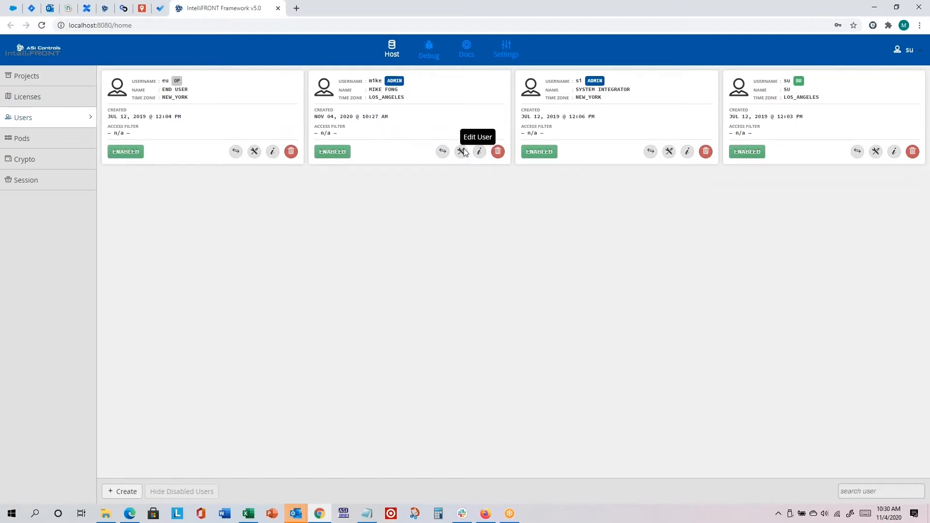
pyautogui.click(462, 151)
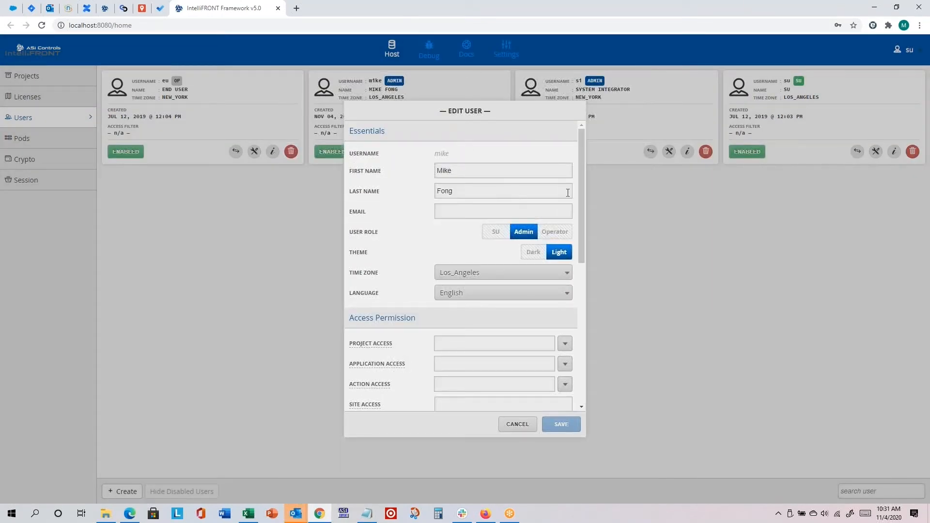
# Step: Open and cancel the new admin's Project Access choices, then open the Application Access list
pyautogui.moveTo(580, 168)
pyautogui.mouseDown()
pyautogui.moveTo(577, 202)
pyautogui.moveTo(577, 166)
pyautogui.mouseUp()
pyautogui.scroll(-3, 576, 202)
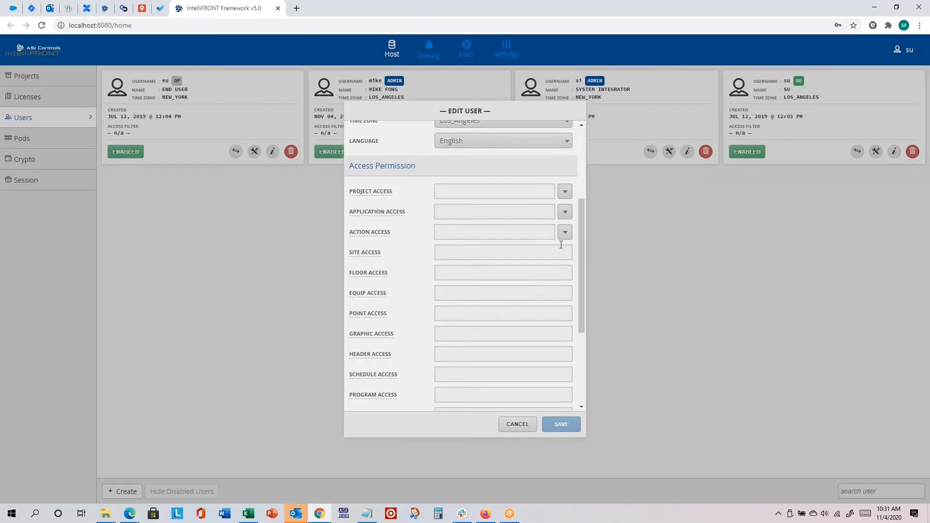
pyautogui.moveTo(579, 211)
pyautogui.mouseDown()
pyautogui.moveTo(575, 295)
pyautogui.moveTo(583, 203)
pyautogui.moveTo(576, 227)
pyautogui.mouseUp()
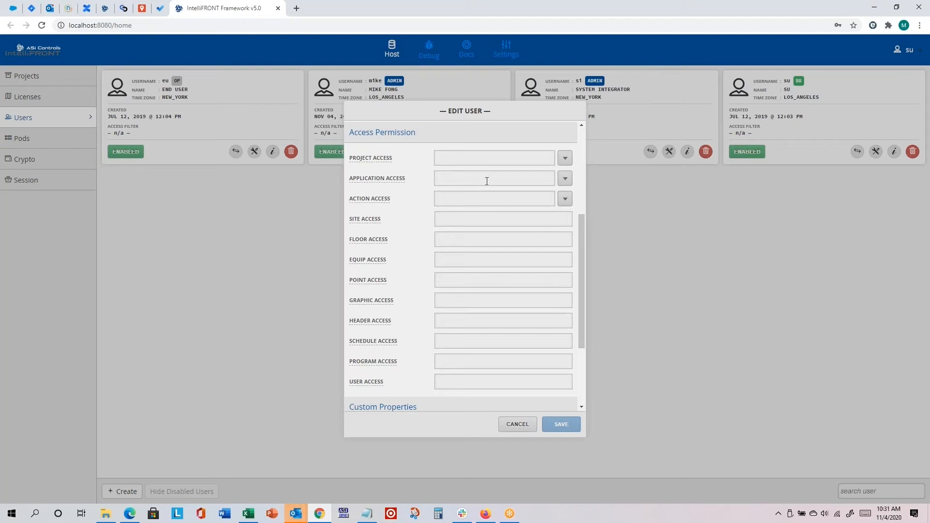
pyautogui.click(565, 158)
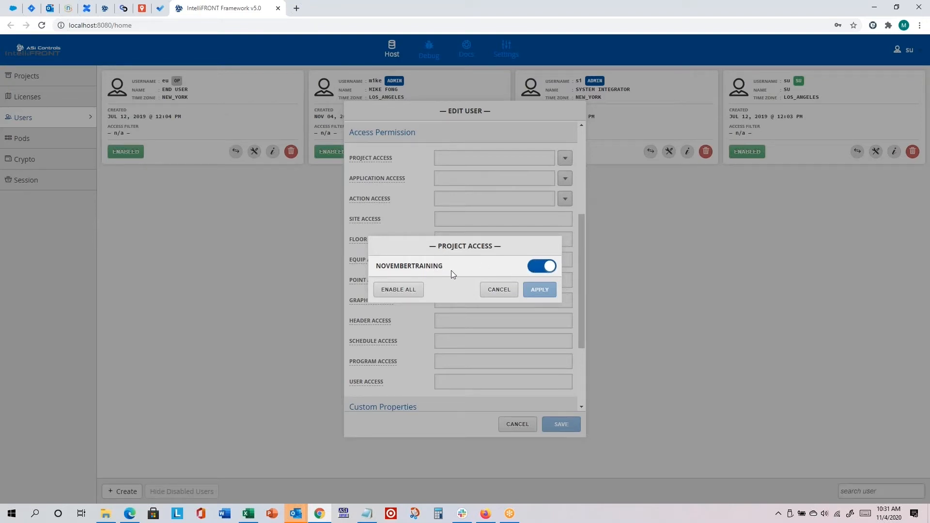
pyautogui.click(501, 289)
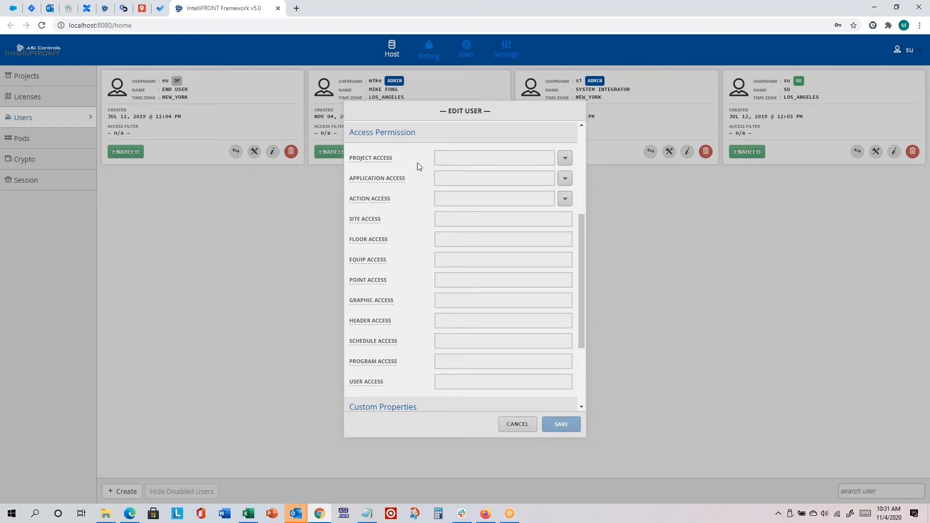
pyautogui.click(565, 179)
pyautogui.moveTo(558, 162); pyautogui.dragTo(502, 182)
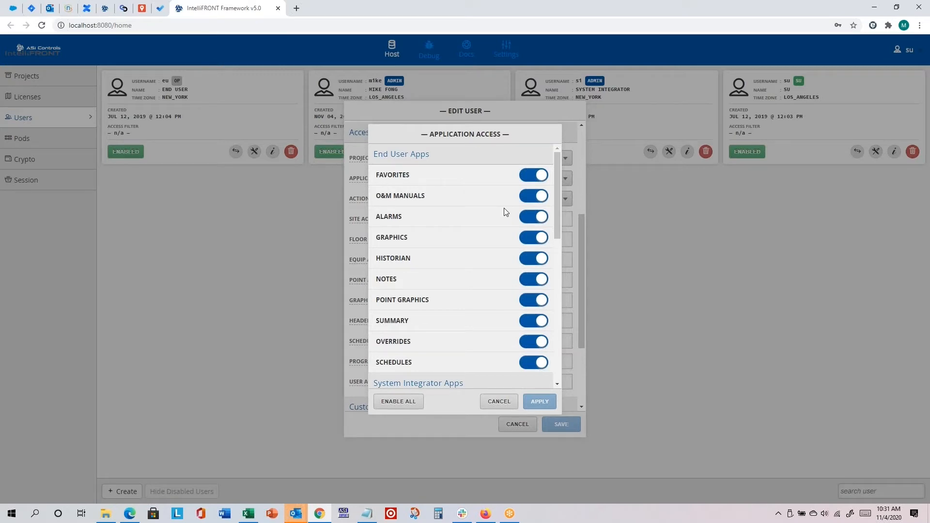
# Step: After checking the lab guide, switch off Logic Builder, Graphics Builder and Connectors access
pyautogui.hotkey('alt', 'Tab')
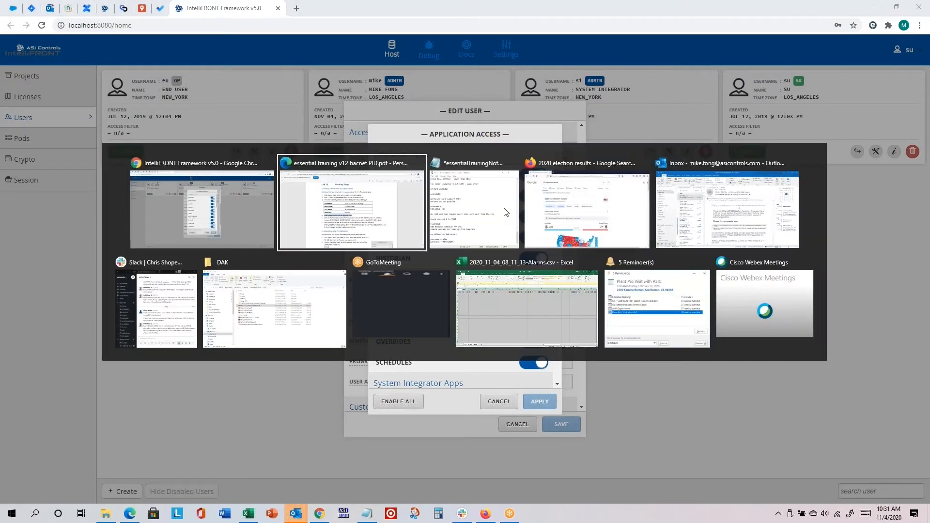
pyautogui.scroll(-7, 365, 360)
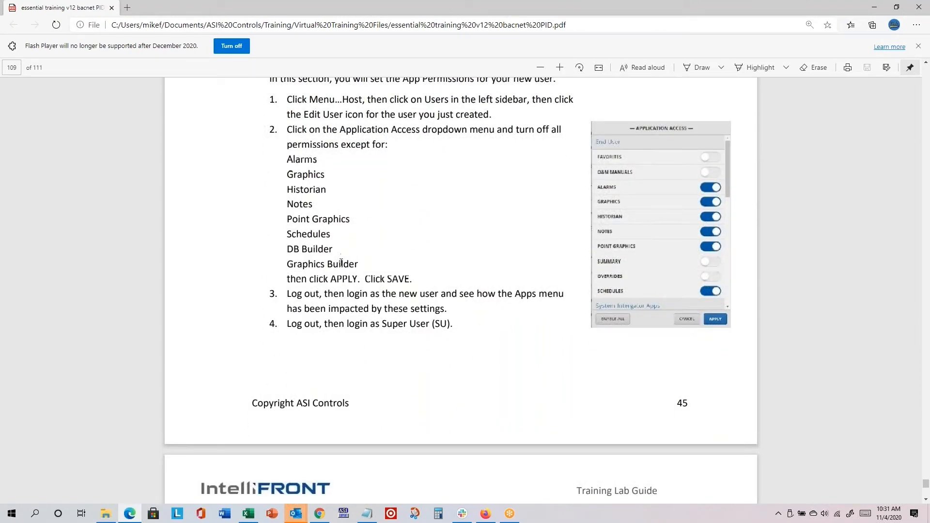
pyautogui.hotkey('alt', 'Tab')
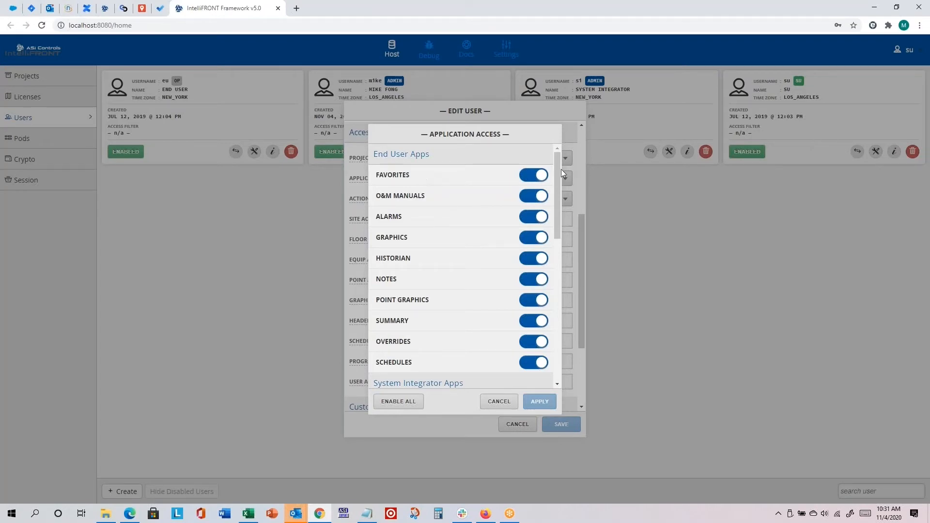
pyautogui.moveTo(558, 170); pyautogui.dragTo(553, 241)
pyautogui.click(526, 201)
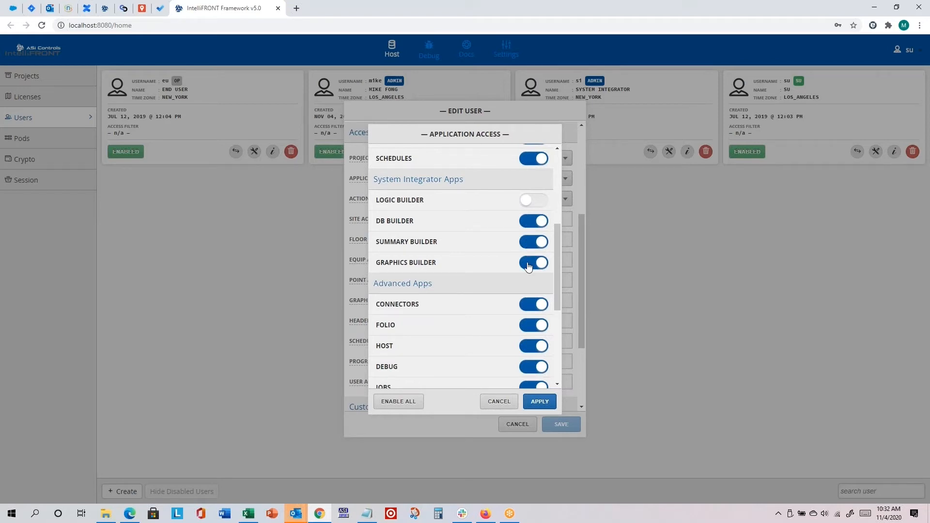
pyautogui.click(532, 263)
pyautogui.moveTo(560, 237); pyautogui.dragTo(556, 269)
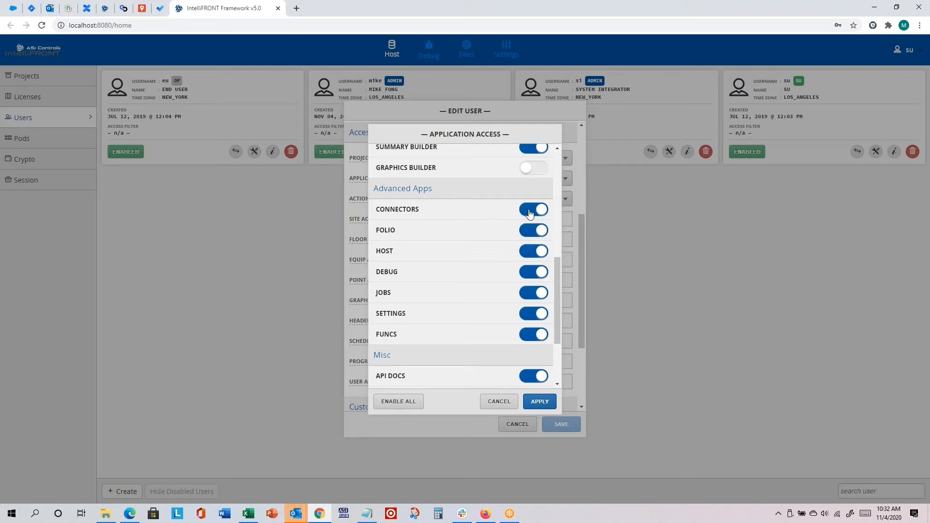
pyautogui.click(530, 213)
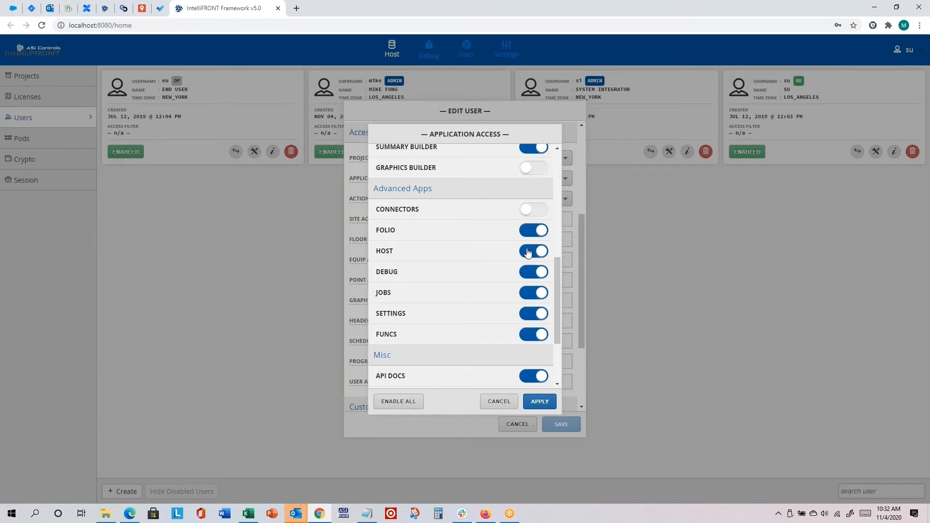
# Step: Switch off Debug, Jobs, Funcs, API Docs, Cloud, KPI, Site Spark, Spark and Report access
pyautogui.click(531, 277)
pyautogui.click(532, 298)
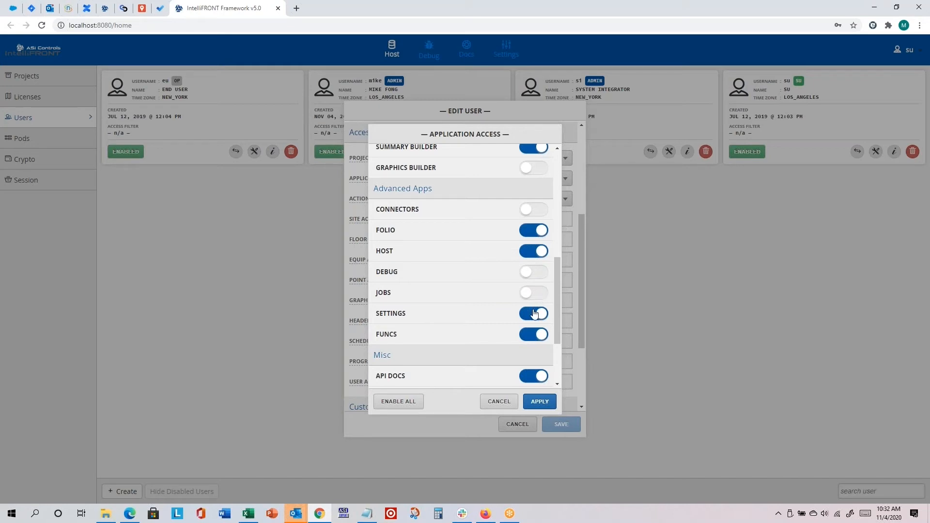
pyautogui.click(536, 335)
pyautogui.moveTo(556, 293); pyautogui.dragTo(554, 363)
pyautogui.click(529, 275)
pyautogui.click(529, 295)
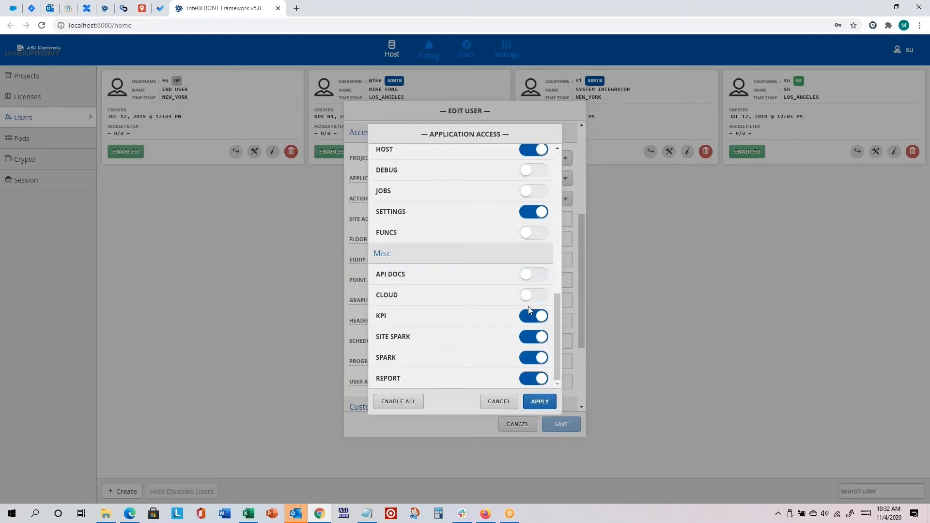
pyautogui.click(531, 316)
pyautogui.click(530, 336)
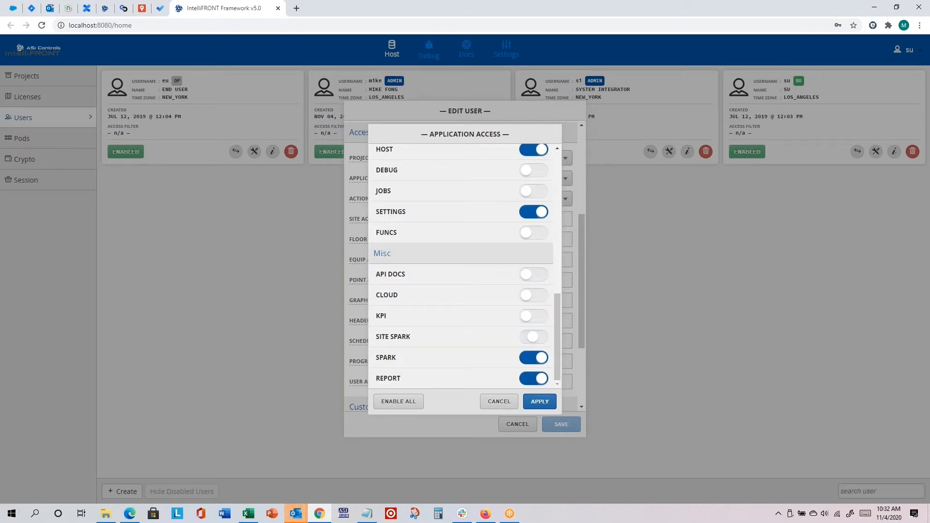
pyautogui.click(530, 357)
pyautogui.click(530, 379)
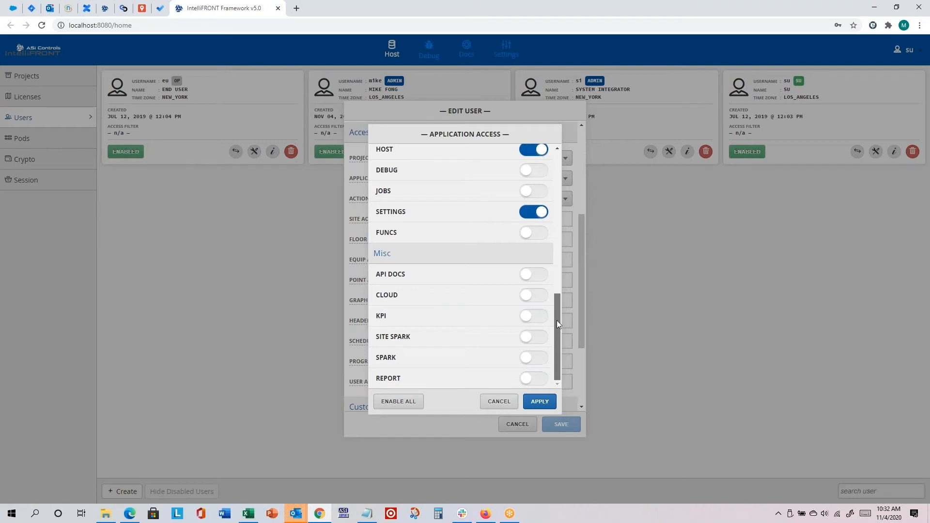
# Step: Apply the reduced application access list to the user
pyautogui.moveTo(557, 321); pyautogui.dragTo(560, 172)
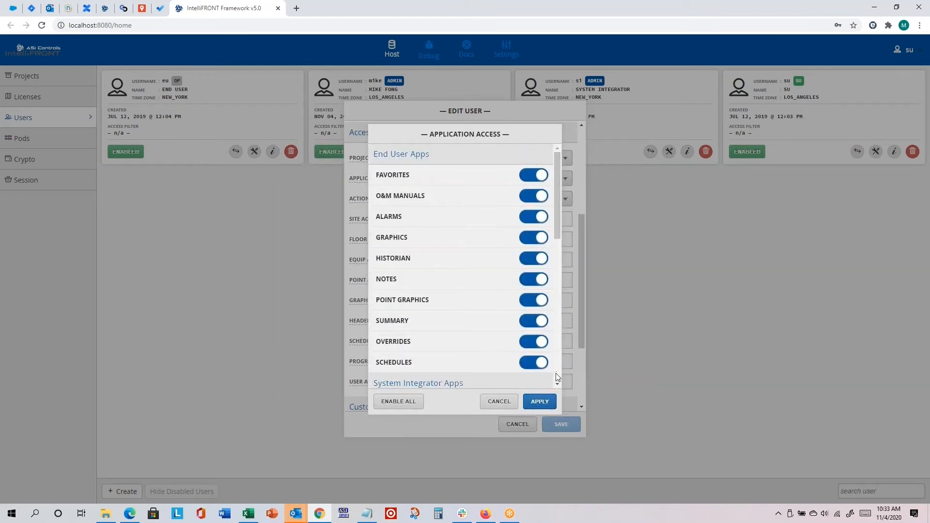
pyautogui.click(541, 403)
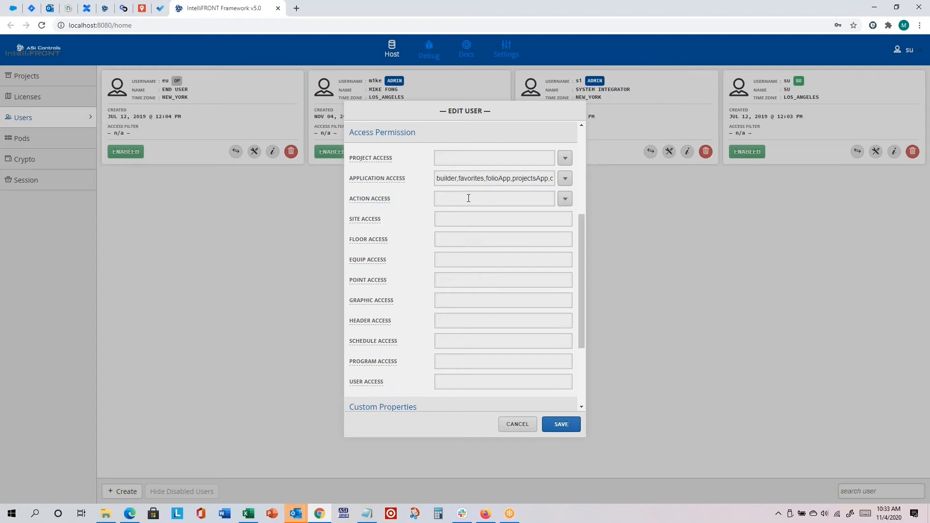
pyautogui.hotkey('alt', 'Tab')
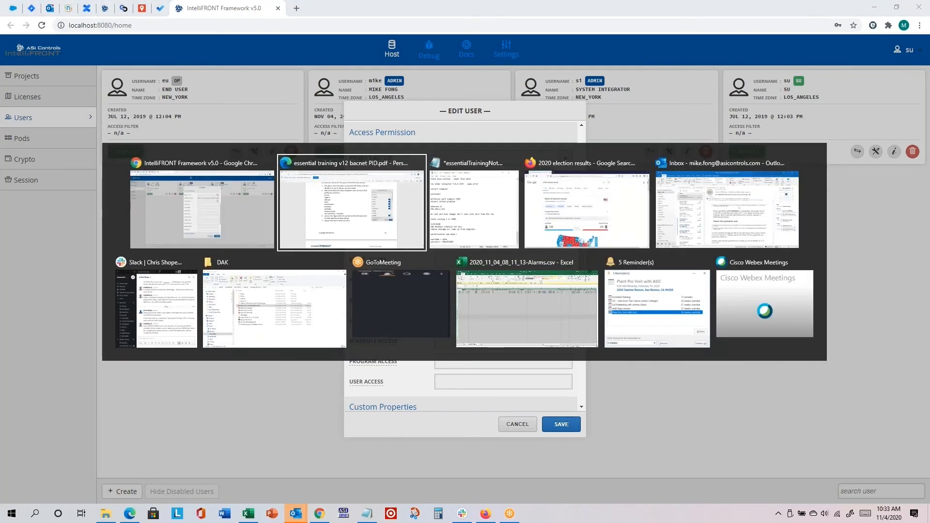
# Step: In the lab guide, highlight step 5's Action Access levels 'SET, MANUAL & EMERGENCY'
pyautogui.scroll(2, 368, 177)
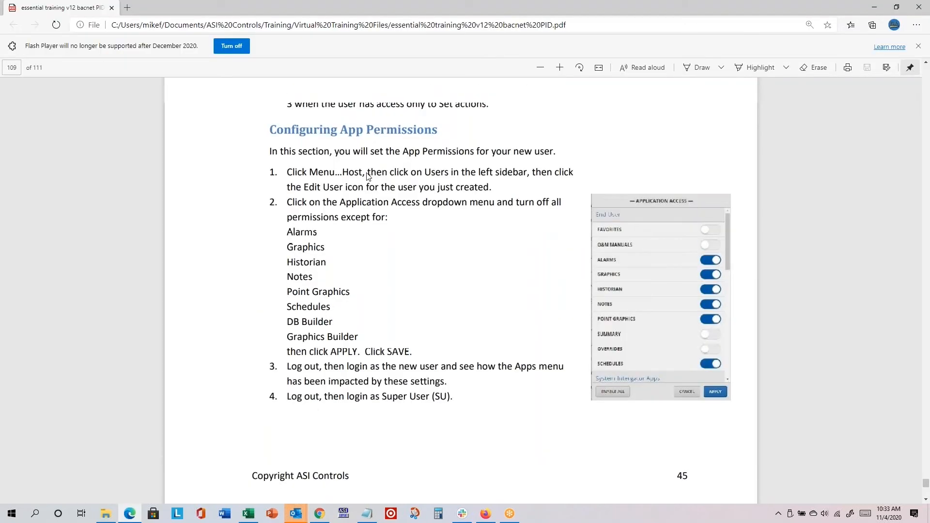
pyautogui.scroll(2, 283, 196)
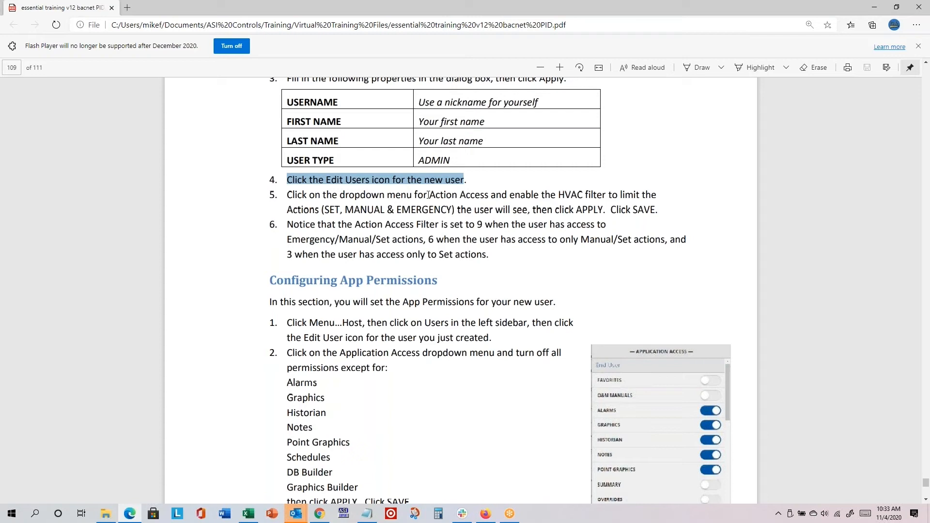
pyautogui.moveTo(427, 195)
pyautogui.mouseDown()
pyautogui.moveTo(485, 205)
pyautogui.moveTo(426, 210)
pyautogui.mouseUp()
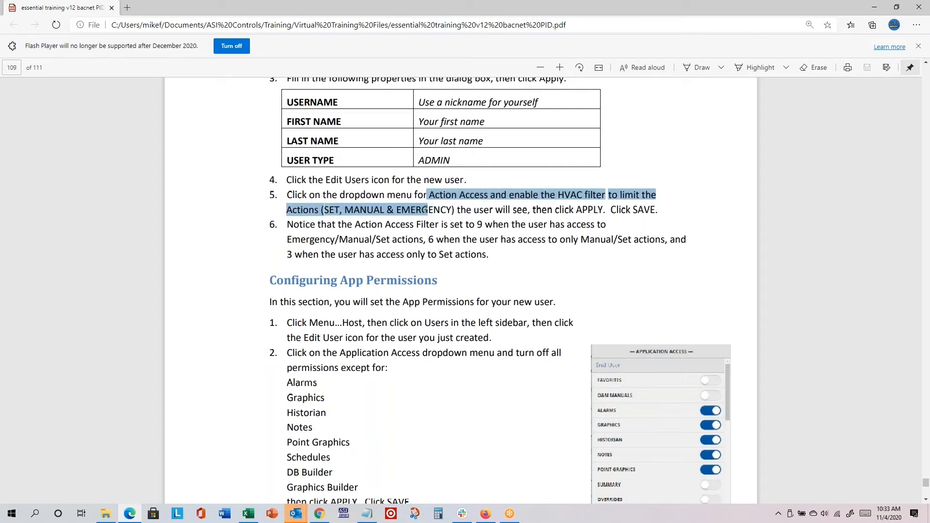
pyautogui.moveTo(345, 209); pyautogui.dragTo(464, 195)
pyautogui.click(472, 196)
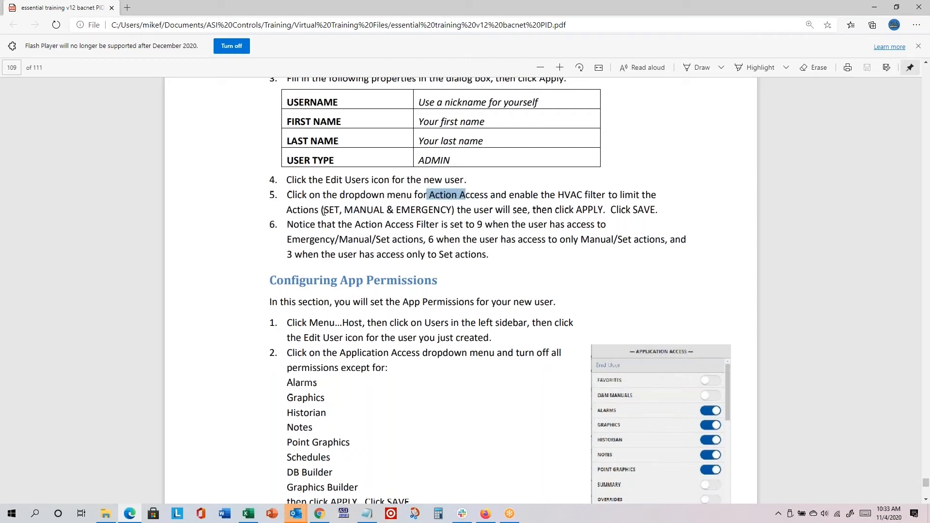
pyautogui.moveTo(323, 210); pyautogui.dragTo(385, 210)
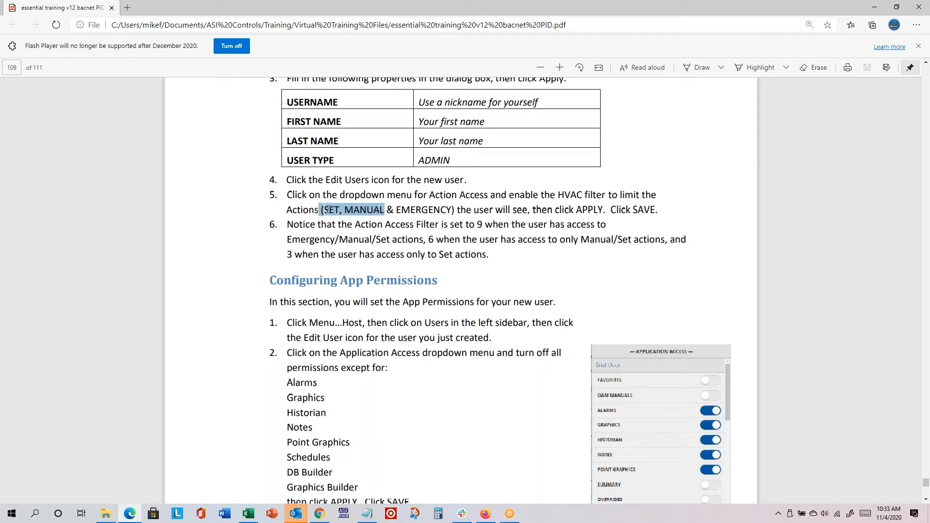
pyautogui.moveTo(325, 209); pyautogui.dragTo(453, 211)
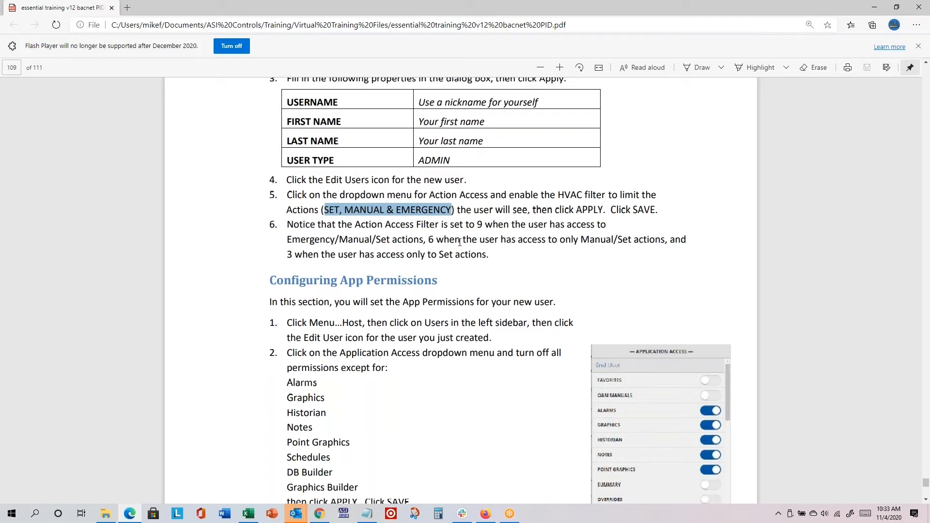
pyautogui.hotkey('alt', 'Tab')
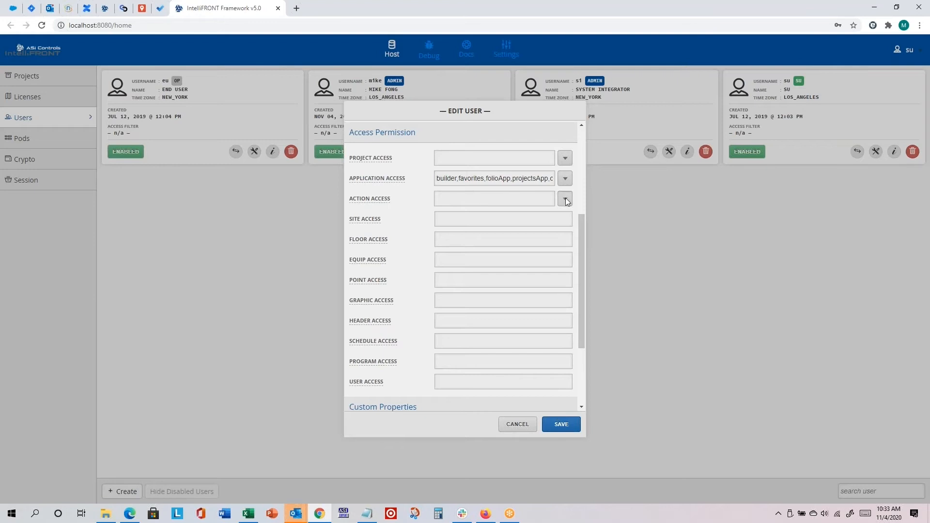
# Step: Set Action Access to the HVAC filter allowing up to Emergency actions (hvac_finCat <= 9)
pyautogui.click(566, 198)
pyautogui.click(358, 267)
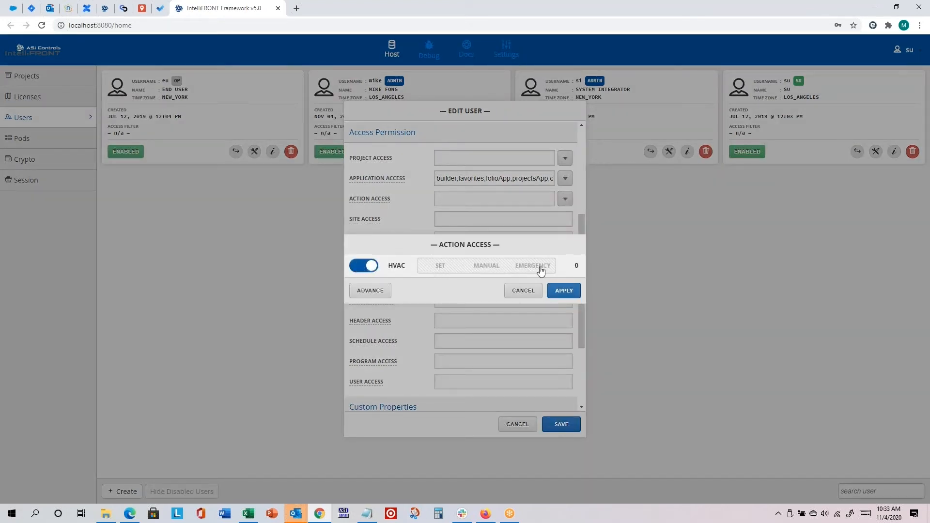
pyautogui.click(438, 270)
pyautogui.click(485, 270)
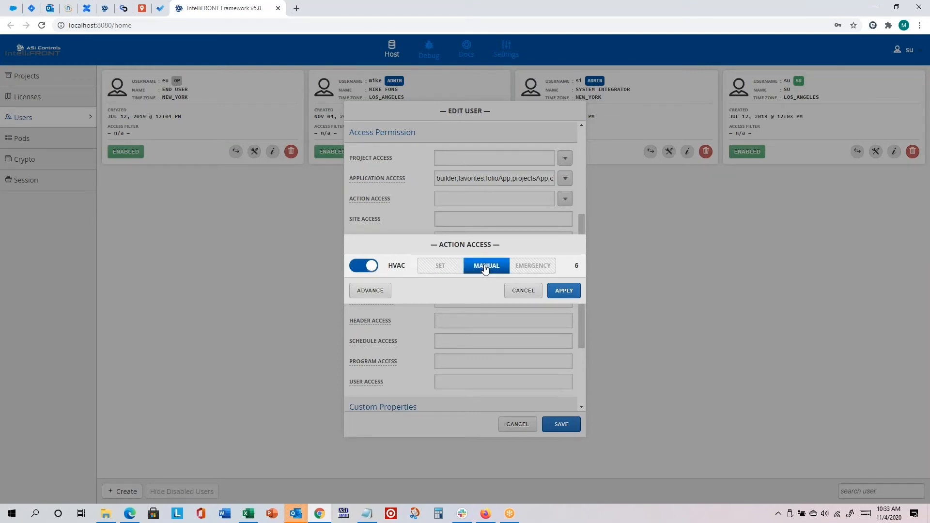
pyautogui.click(528, 268)
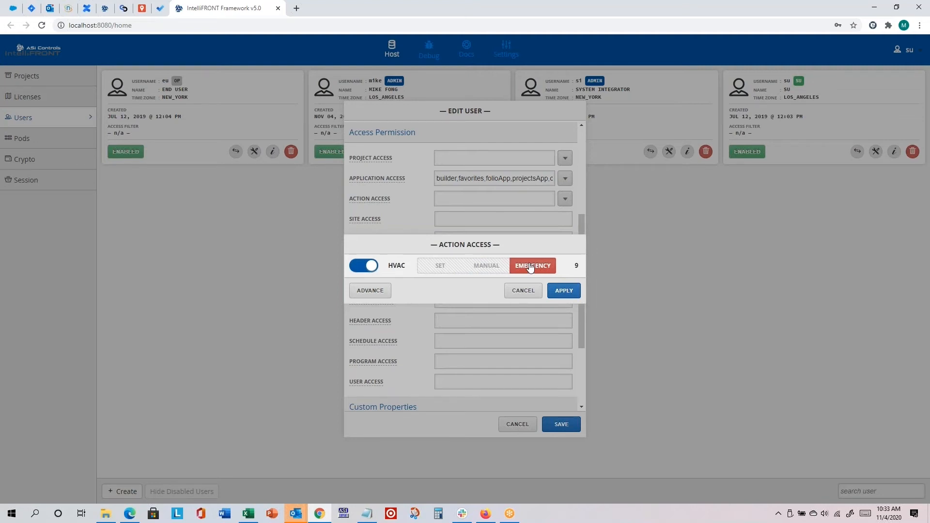
pyautogui.hotkey('alt', 'Tab')
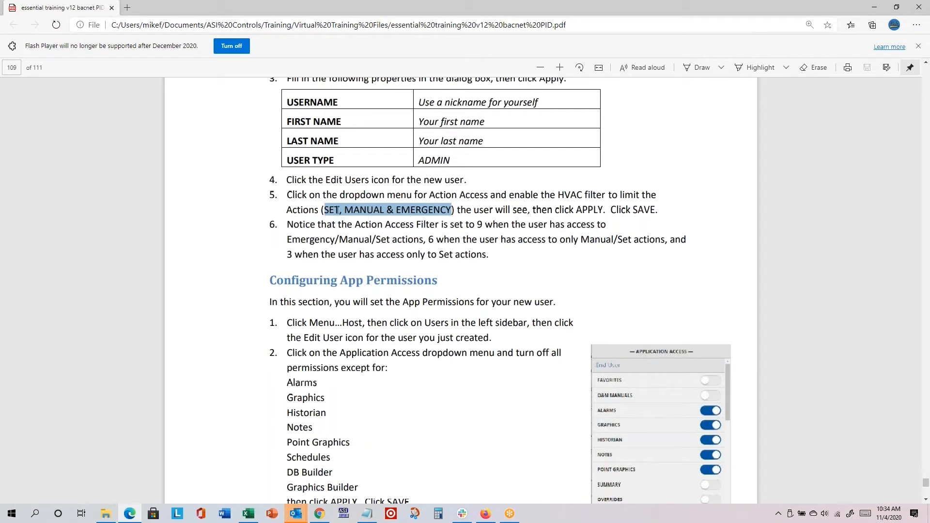
pyautogui.hotkey('alt', 'Tab')
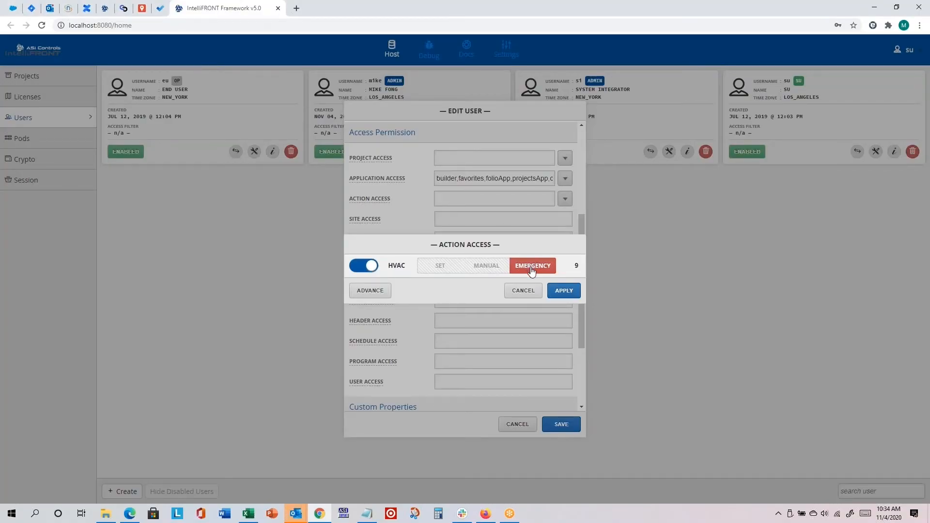
pyautogui.click(565, 291)
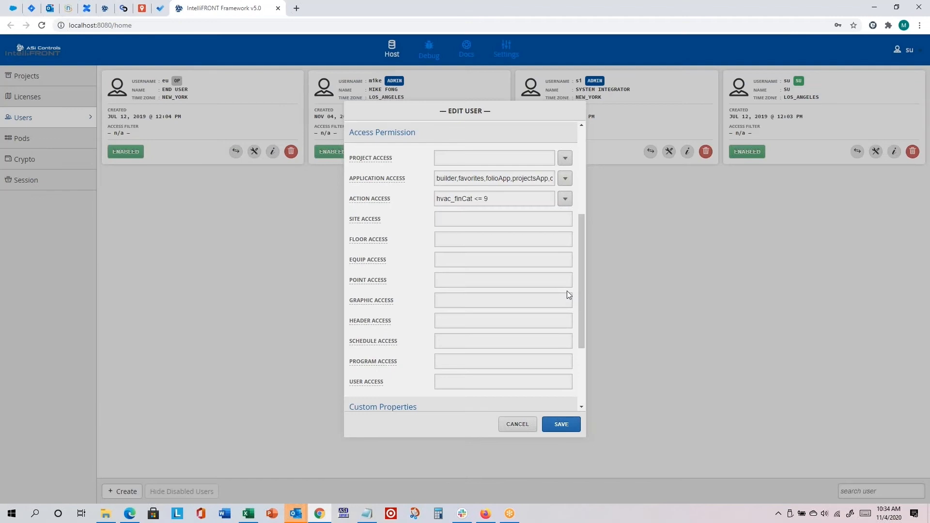
# Step: Enter 'vav' as the Equip Access and 'temp' as the Point Access
pyautogui.click(437, 220)
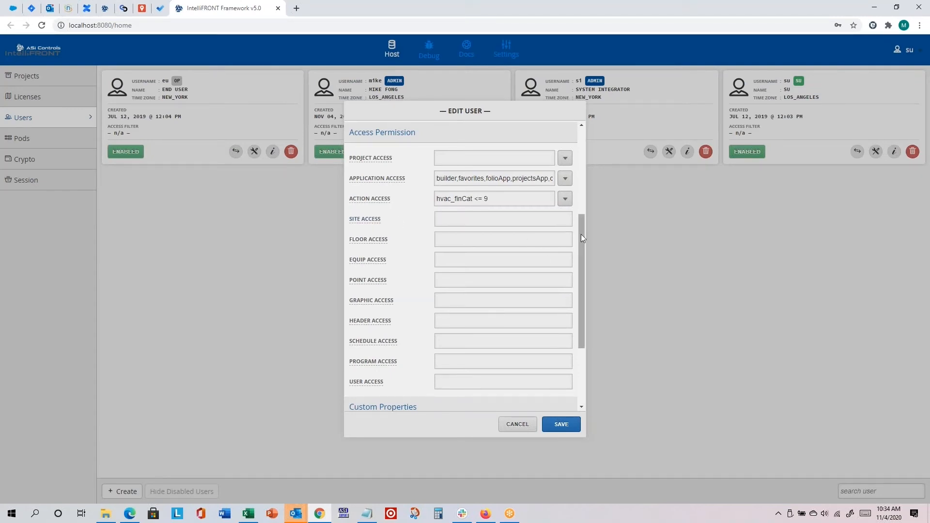
pyautogui.moveTo(580, 234)
pyautogui.mouseDown()
pyautogui.moveTo(582, 297)
pyautogui.moveTo(589, 245)
pyautogui.mouseUp()
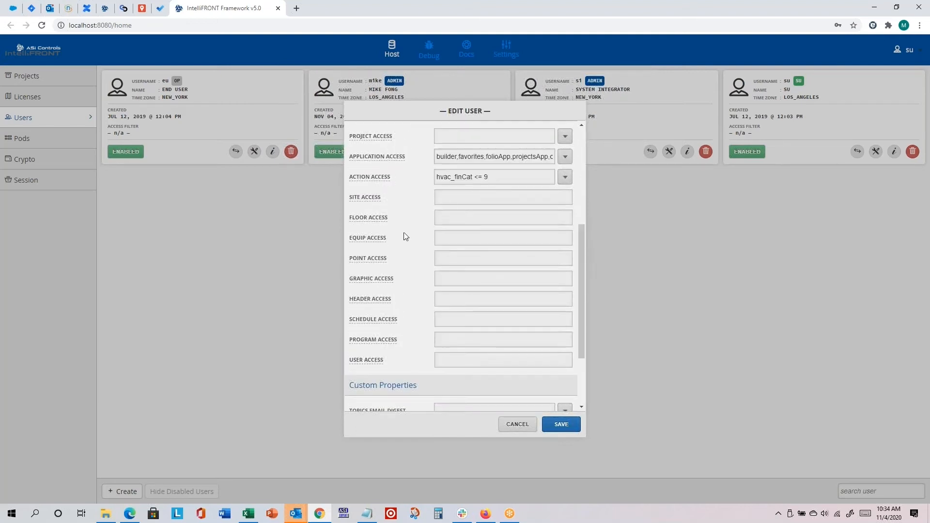
pyautogui.press('Tab')
pyautogui.press('Tab')
pyautogui.click(443, 199)
pyautogui.write('vav')
pyautogui.click(463, 257)
pyautogui.write('temp')
# Step: Set Reverse Magic Bubbles to Yes, save the user, and confirm the success message
pyautogui.scroll(-2, 462, 272)
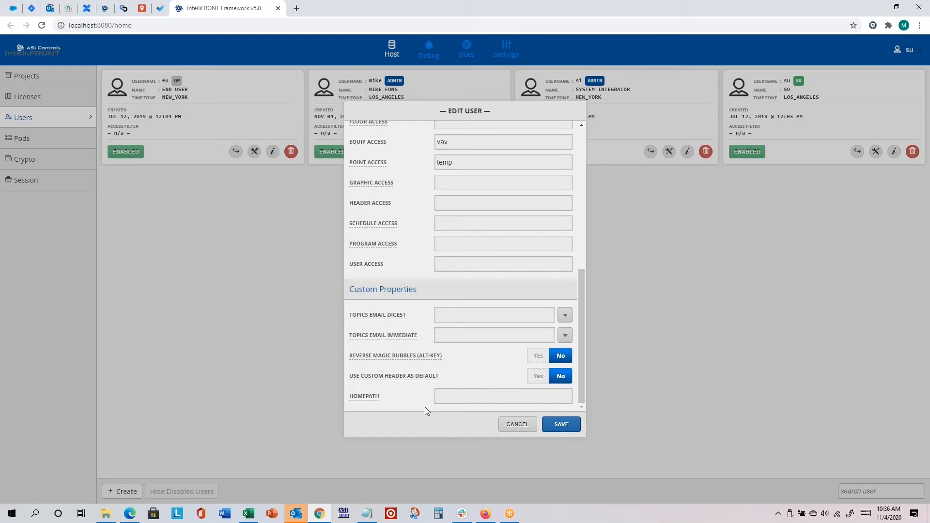
pyautogui.click(535, 360)
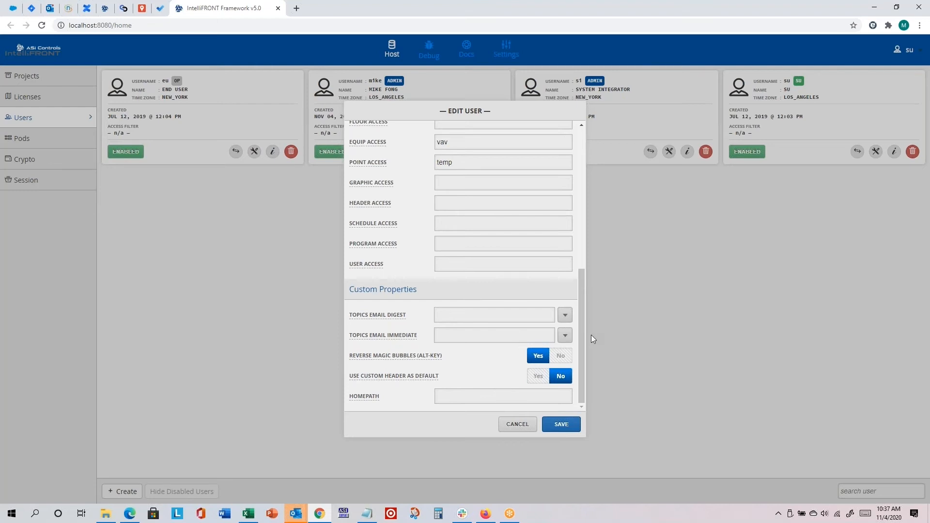
pyautogui.click(564, 425)
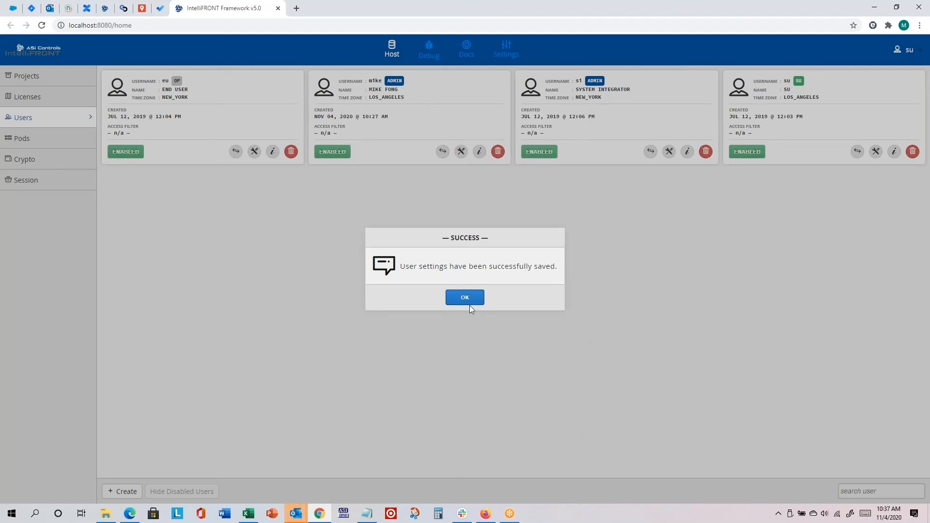
pyautogui.click(474, 298)
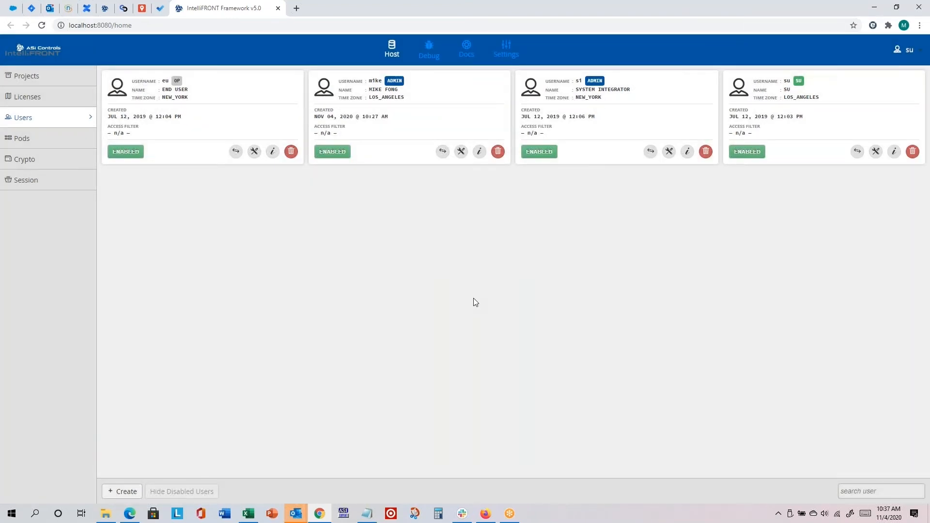
pyautogui.hotkey('alt', 'Tab')
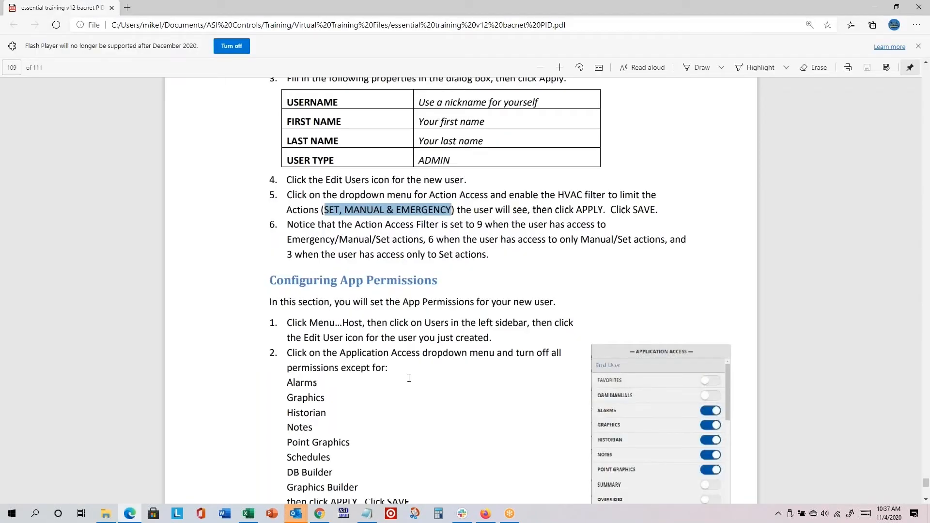
pyautogui.scroll(-6, 409, 378)
pyautogui.scroll(2, 337, 282)
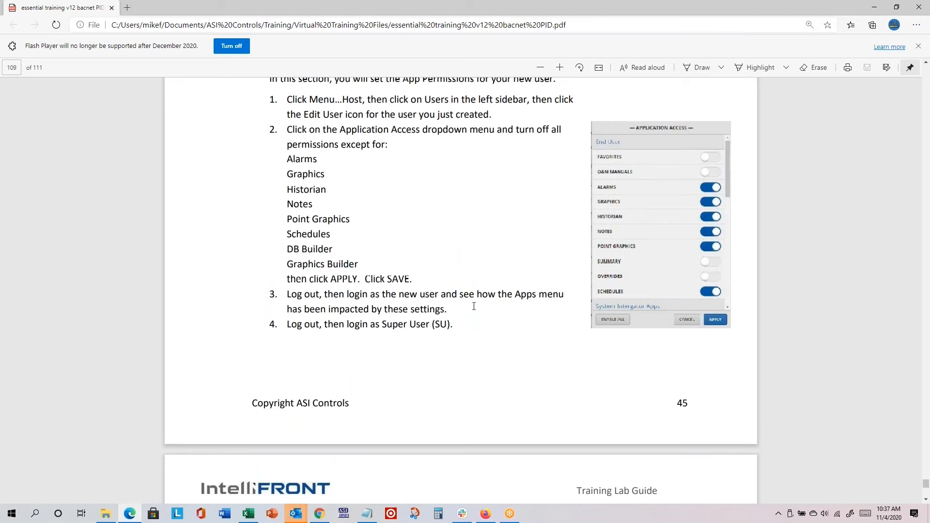
pyautogui.scroll(3, 480, 301)
pyautogui.hotkey('alt', 'Tab')
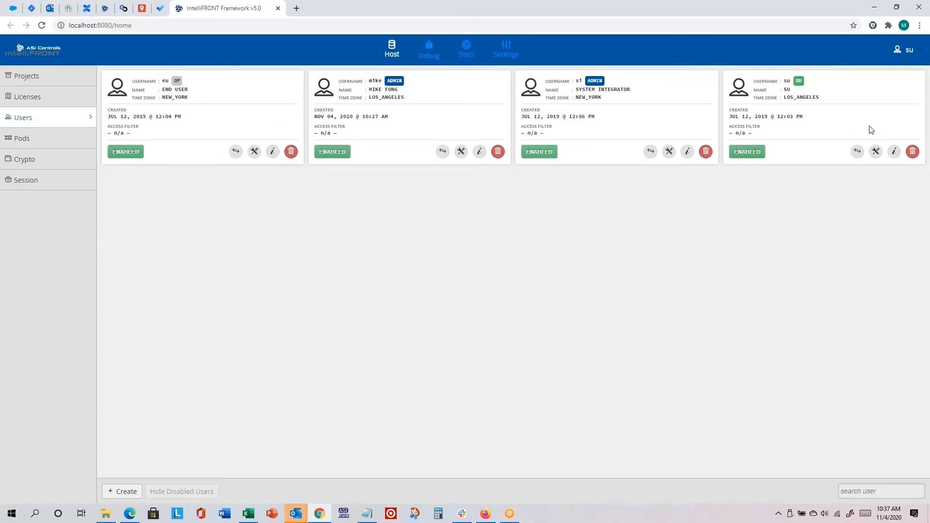
# Step: Log out the super user and enter the new user's username and password at login
pyautogui.click(917, 54)
pyautogui.click(832, 85)
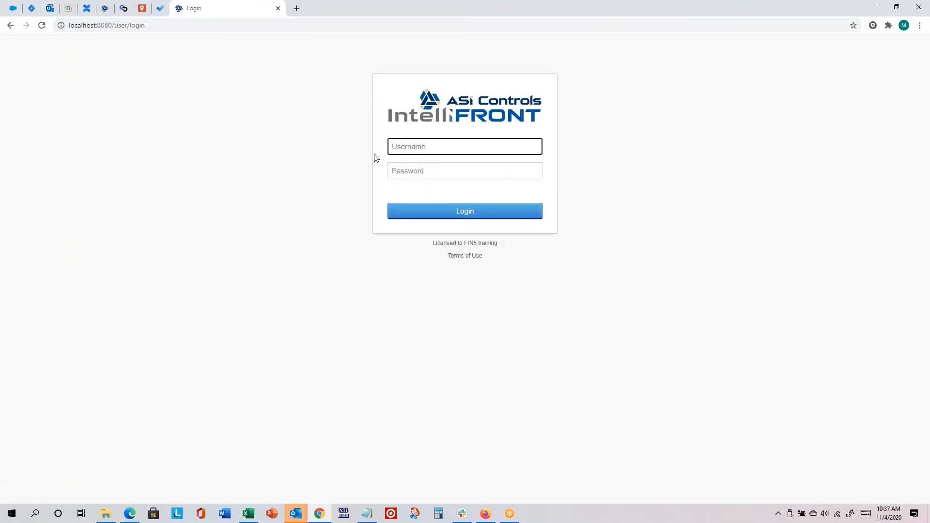
pyautogui.write('mike')
pyautogui.press('Tab')
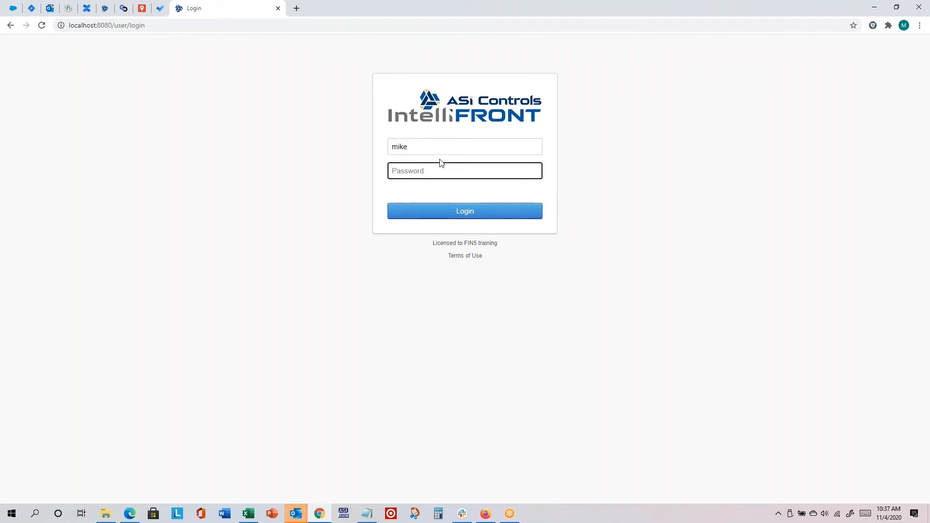
# Step: Sign in as the new user and accept the end user license agreement
pyautogui.click(458, 219)
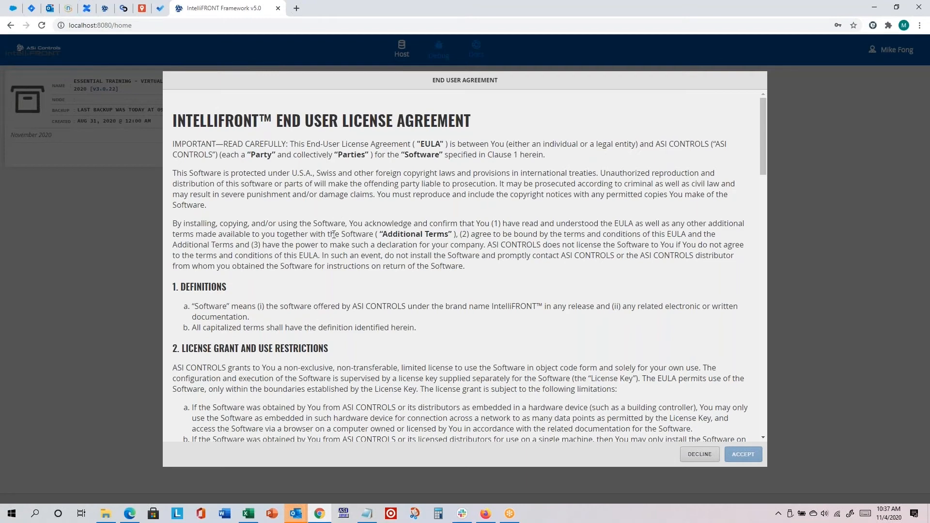
pyautogui.moveTo(764, 115); pyautogui.dragTo(768, 400)
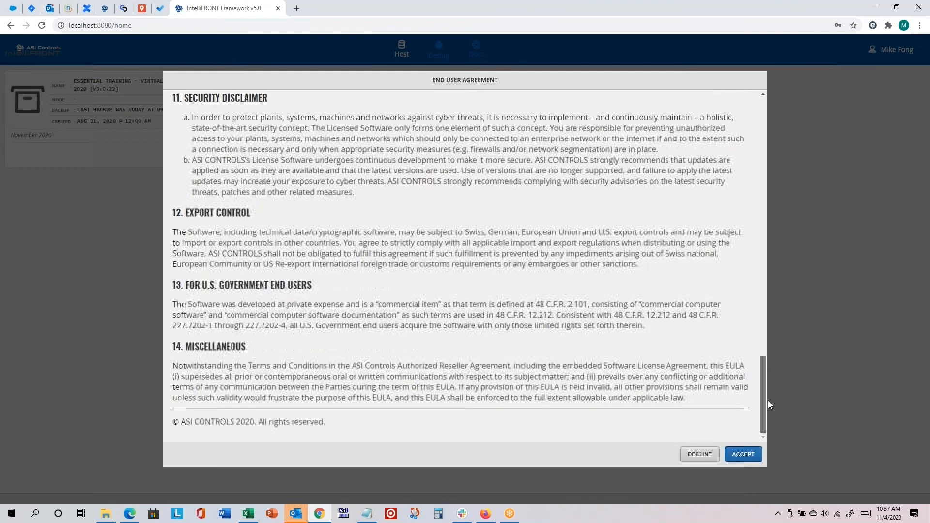
pyautogui.click(743, 454)
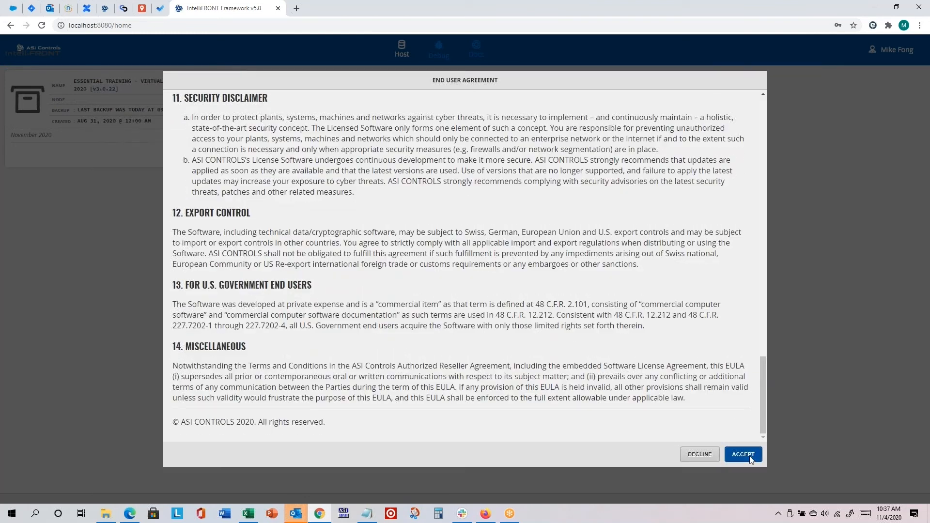
pyautogui.click(452, 247)
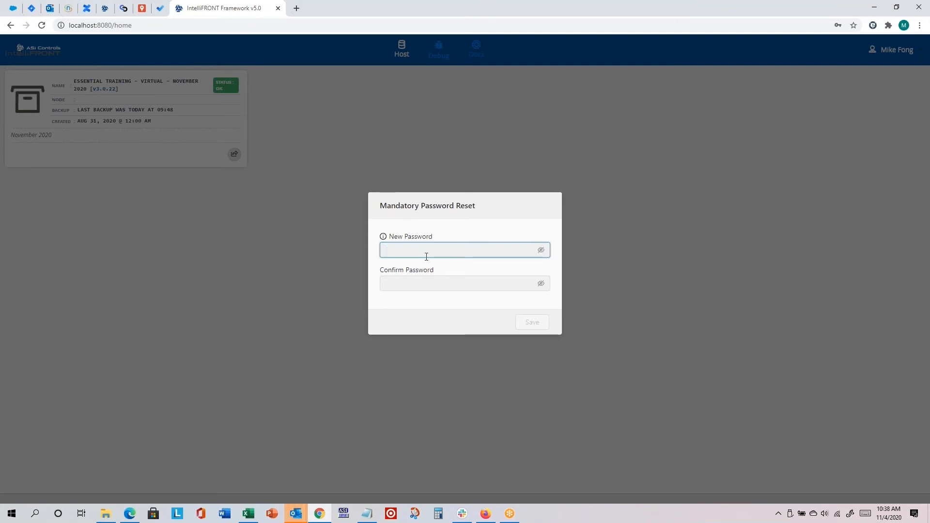
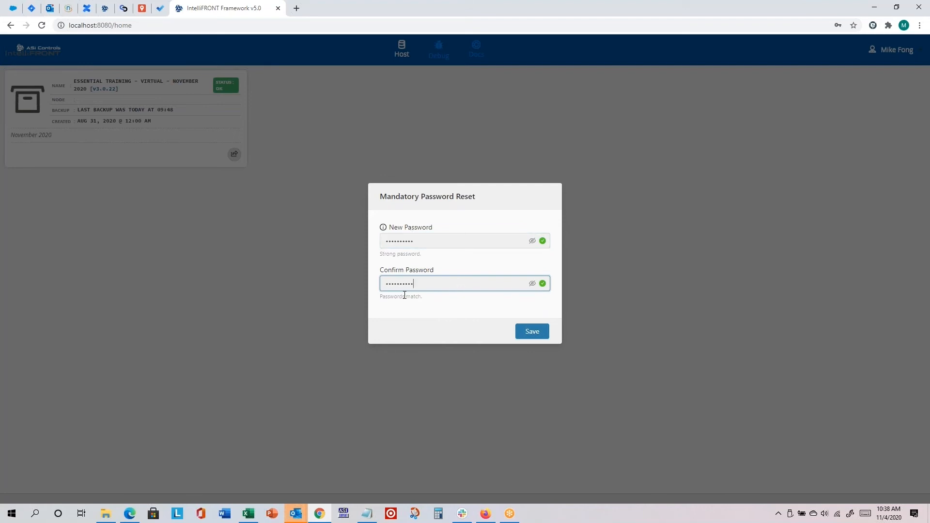
# Step: Enter and confirm a new strong password for the operator account, then save it
pyautogui.click(530, 334)
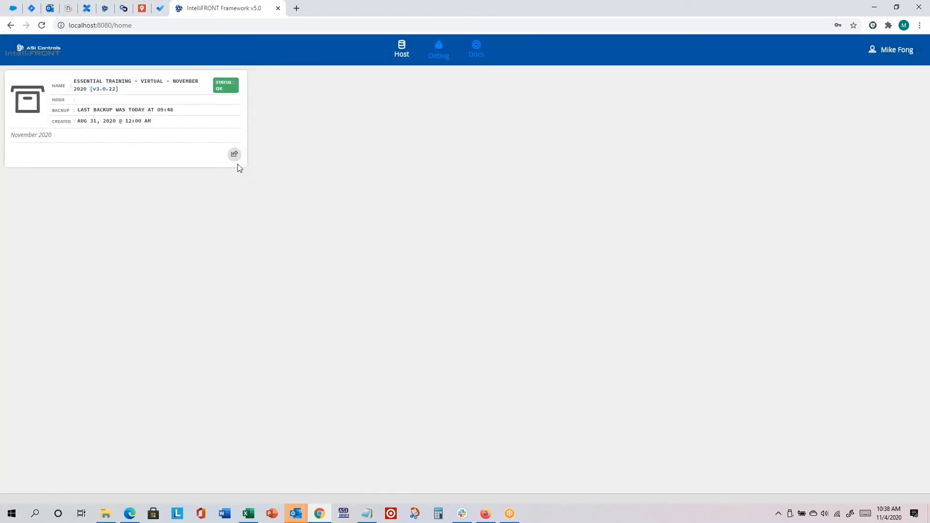
# Step: Open the Training project in a new tab, showing the building elevation graphic
pyautogui.click(235, 156)
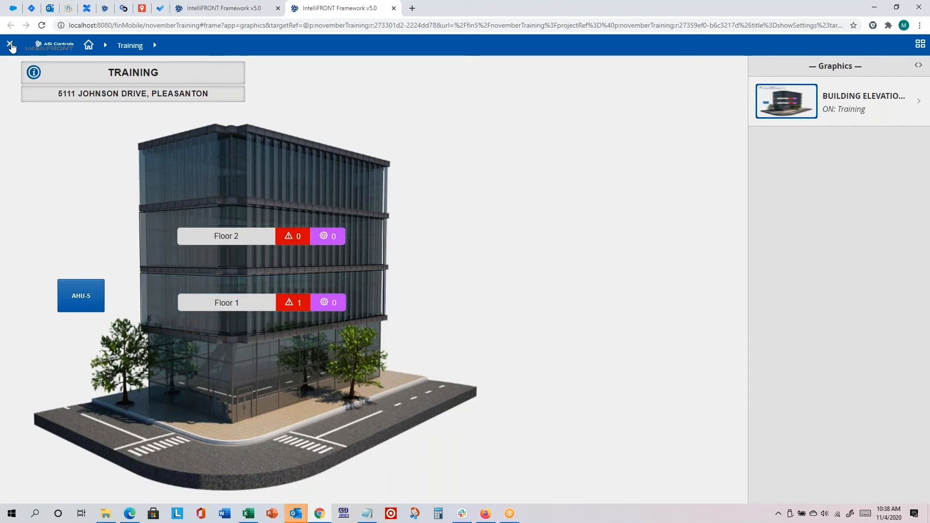
pyautogui.click(10, 45)
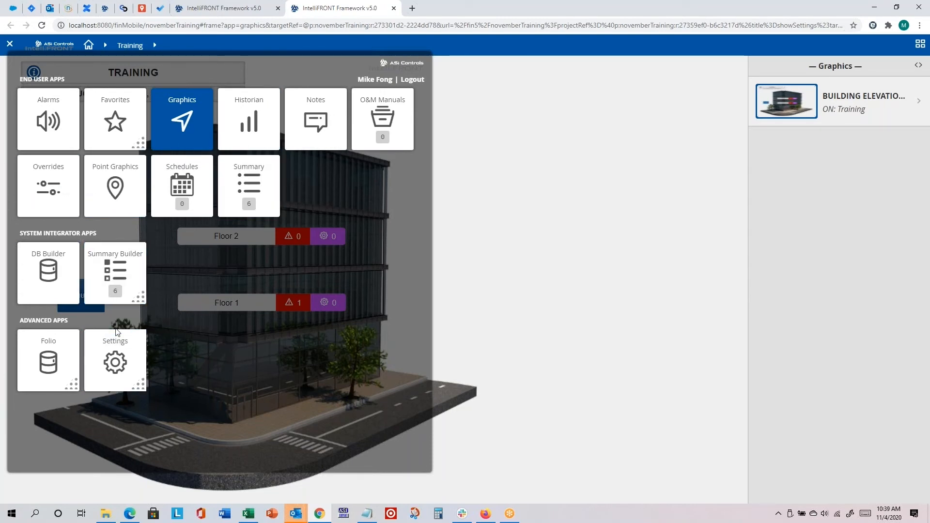
# Step: Open the Floor 1 floor plan, return to the elevation, and view Floor 1's actions
pyautogui.click(10, 43)
pyautogui.click(224, 304)
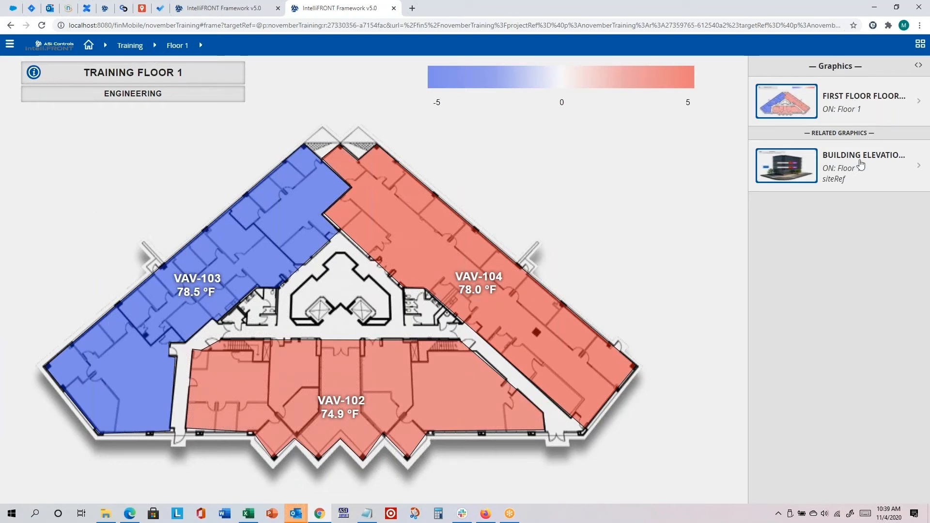
pyautogui.click(842, 183)
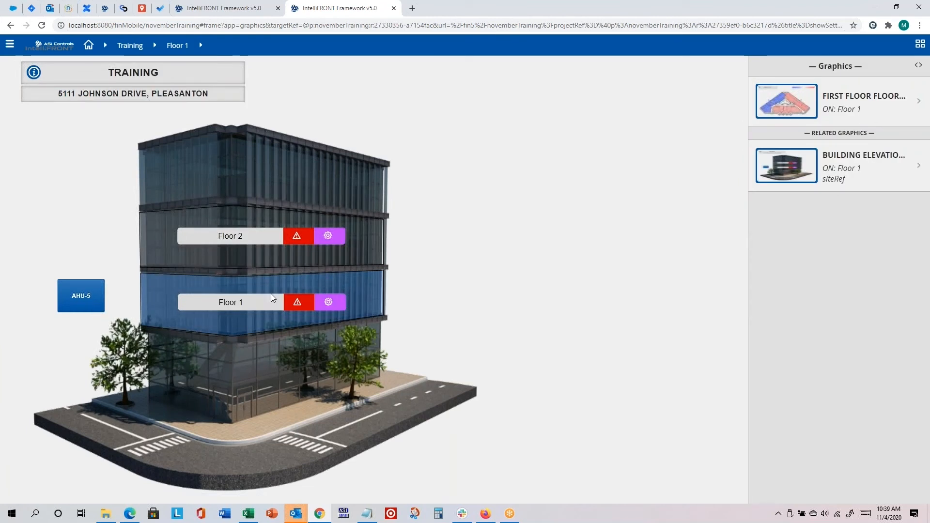
pyautogui.click(213, 301)
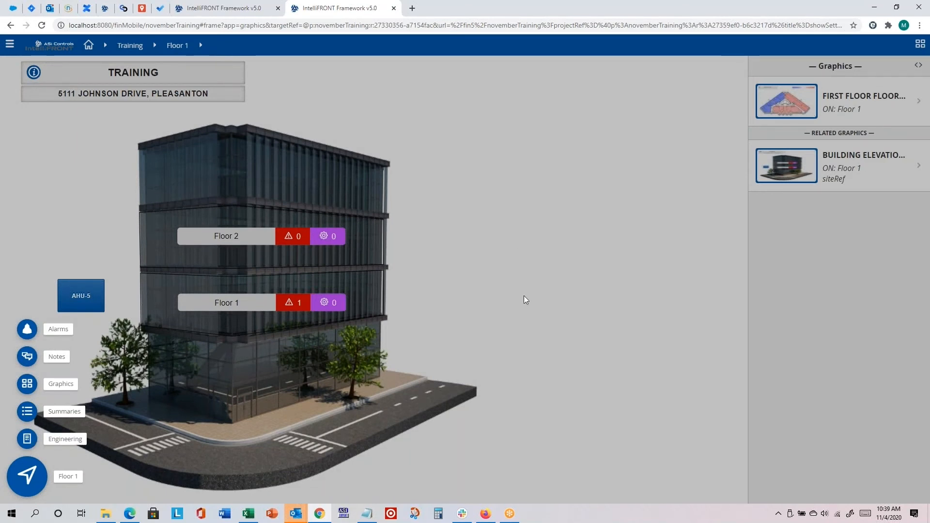
pyautogui.click(519, 314)
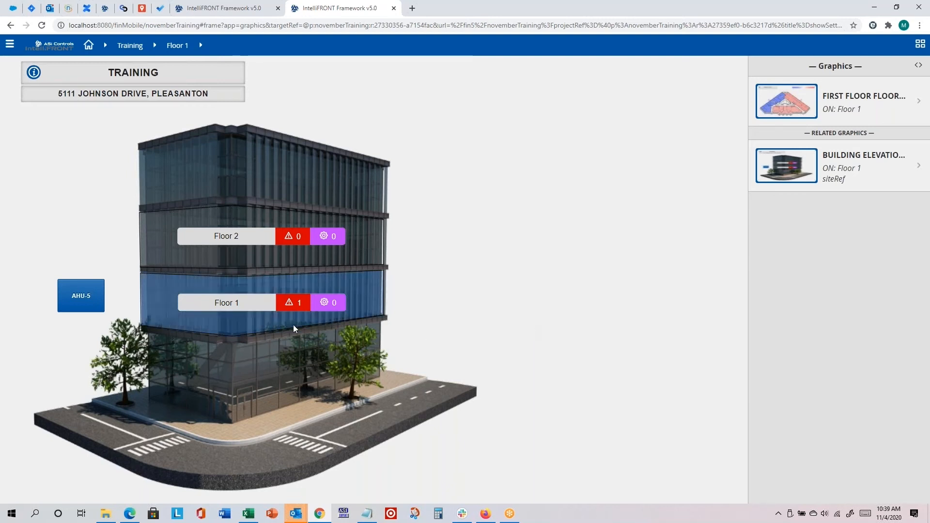
# Step: Open the VAV-102 equipment graphic for Room 14 from the Floor 1 plan
pyautogui.click(221, 304)
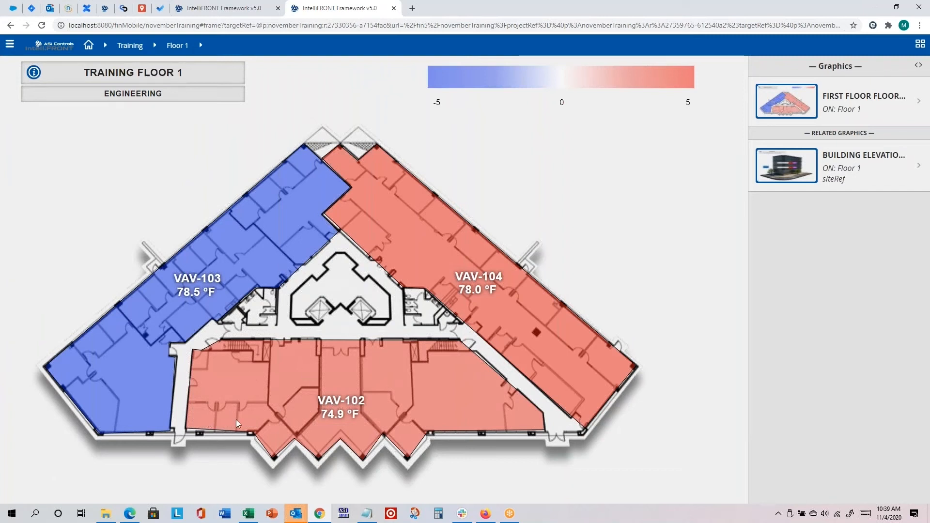
pyautogui.click(204, 409)
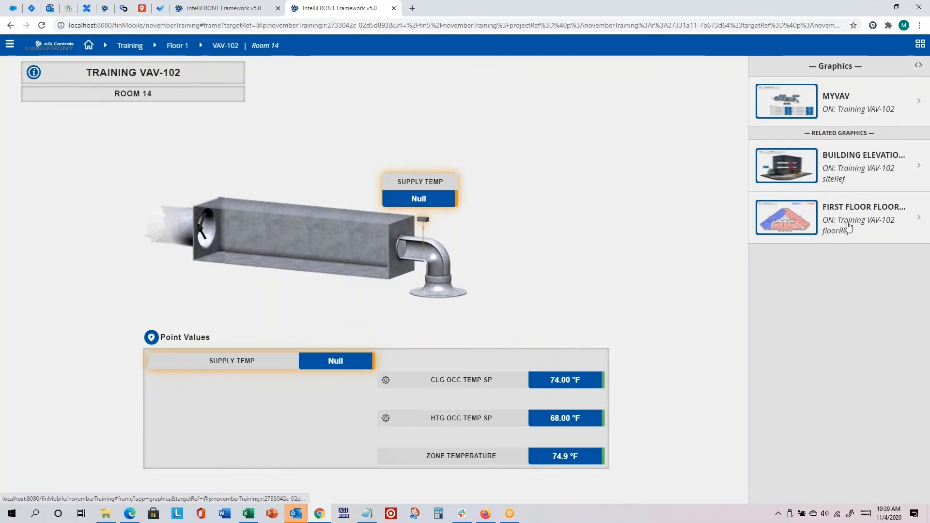
pyautogui.click(849, 226)
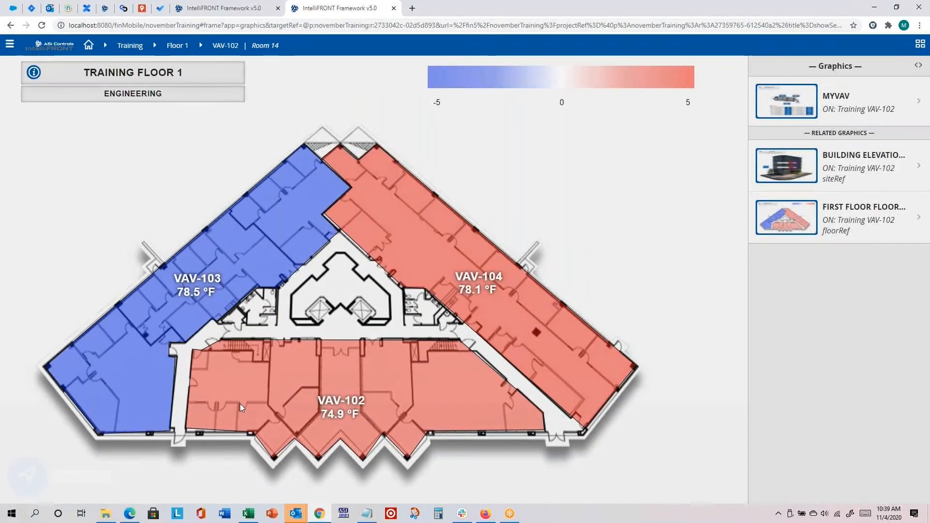
pyautogui.click(29, 474)
pyautogui.click(37, 473)
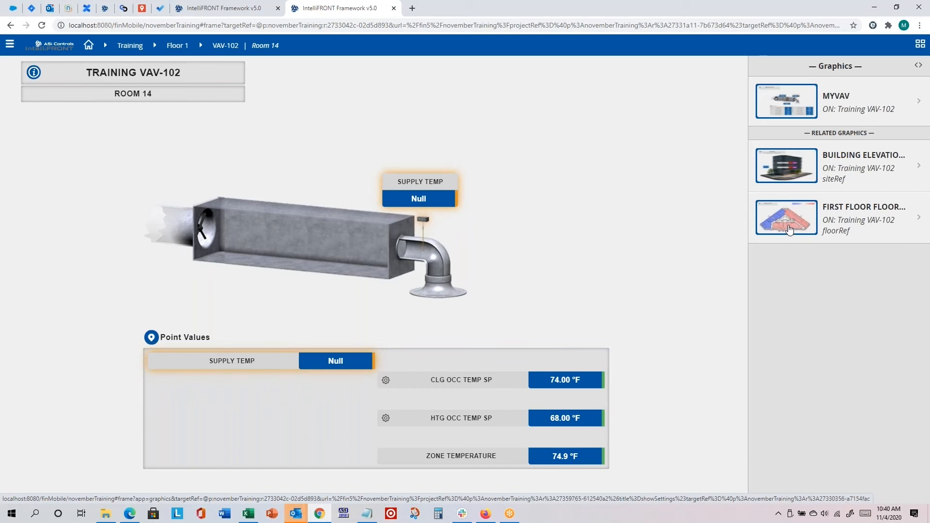
pyautogui.click(35, 72)
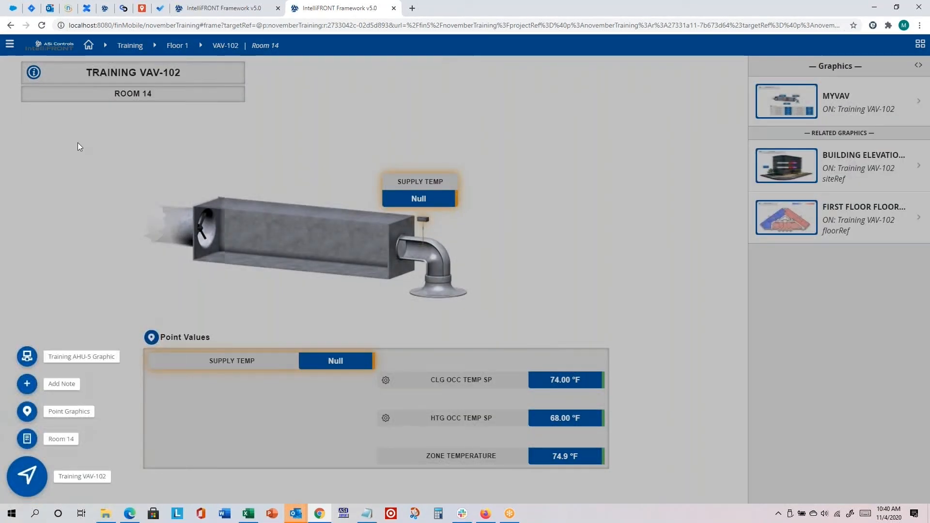
pyautogui.click(80, 147)
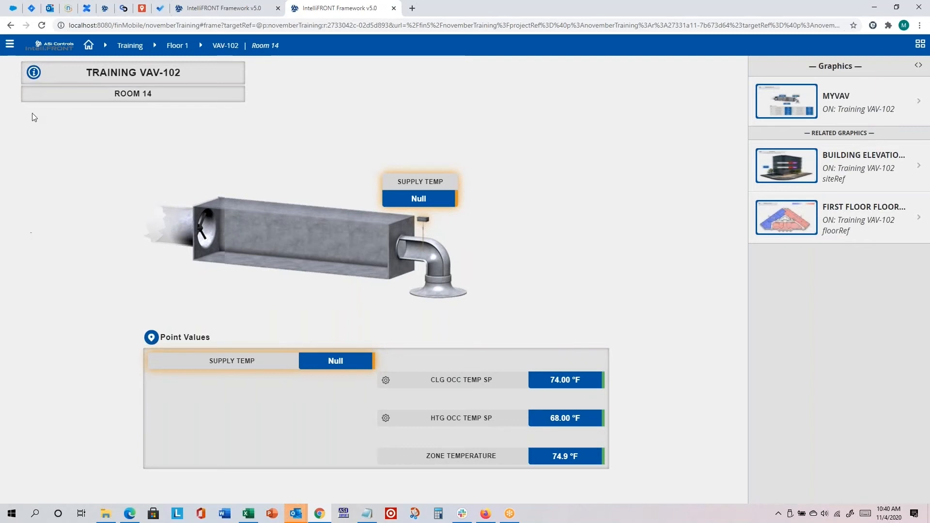
pyautogui.click(33, 72)
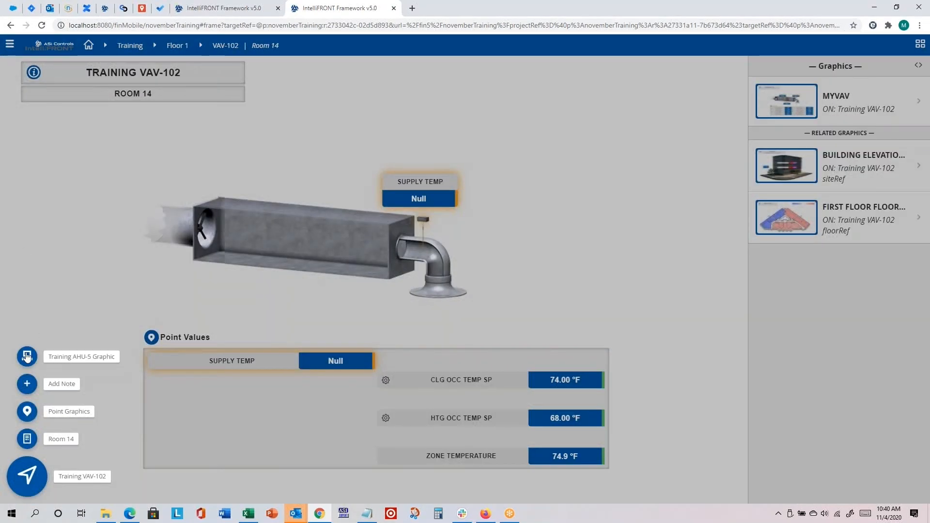
pyautogui.click(26, 356)
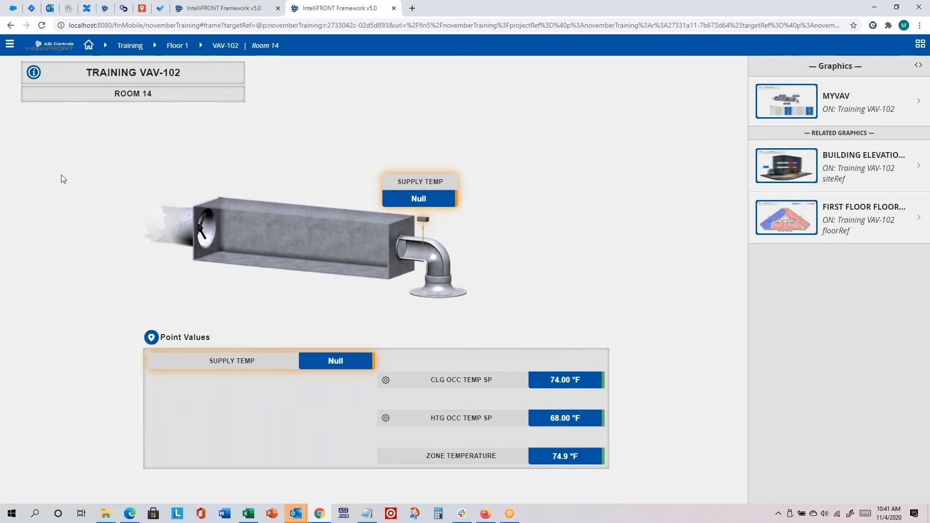
# Step: In DB Builder, expand Equip Tree > Training > Floor 1 and Floor 2, then VAV-102 and VAV-103
pyautogui.click(10, 45)
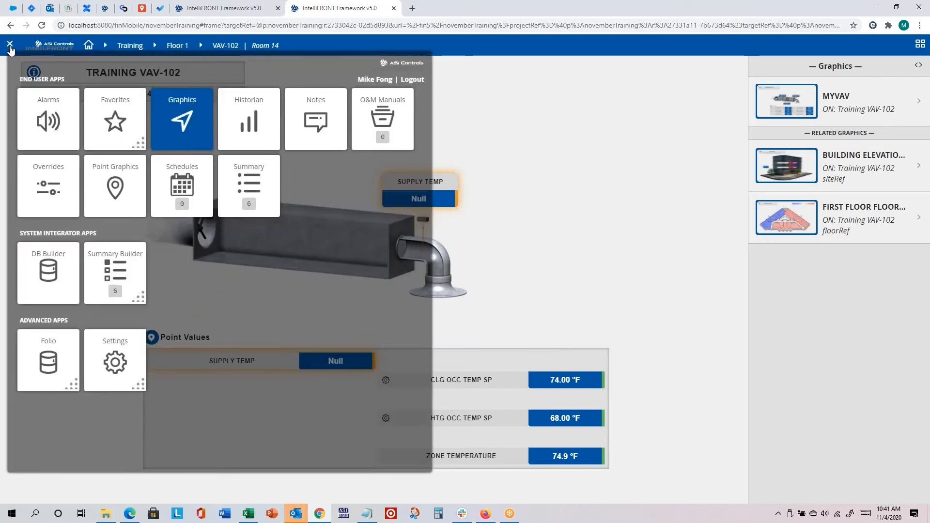
pyautogui.click(45, 280)
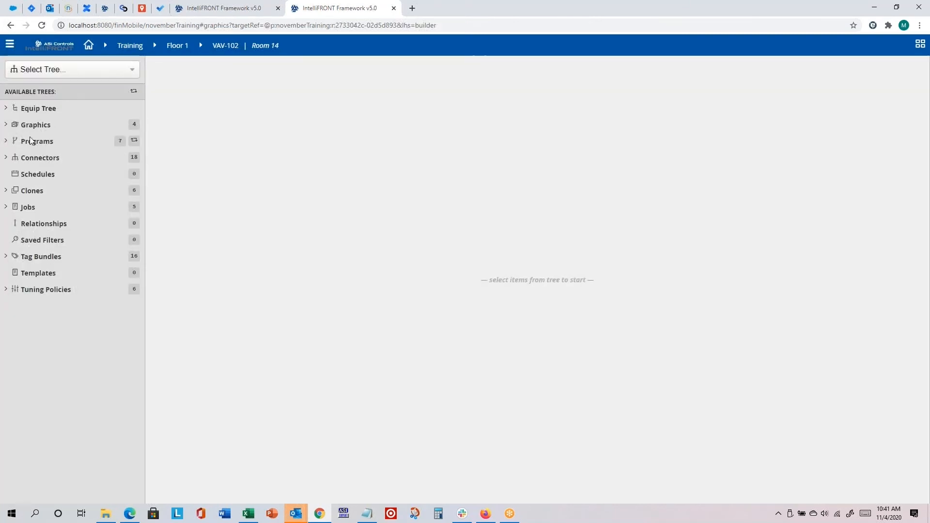
pyautogui.click(7, 109)
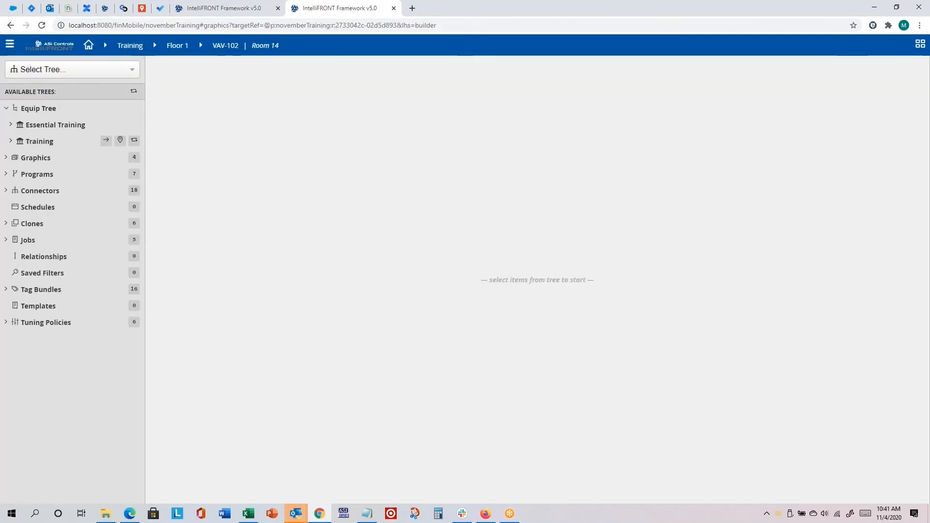
pyautogui.click(11, 141)
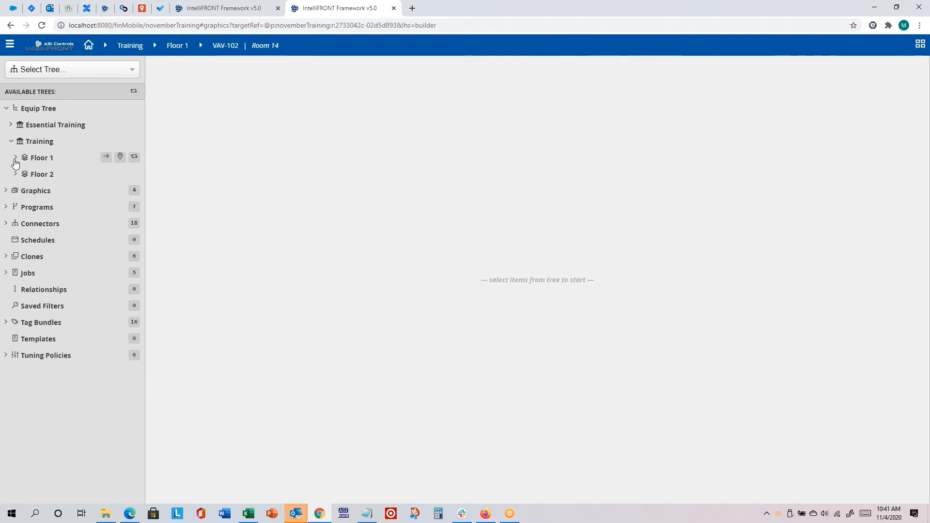
pyautogui.click(15, 158)
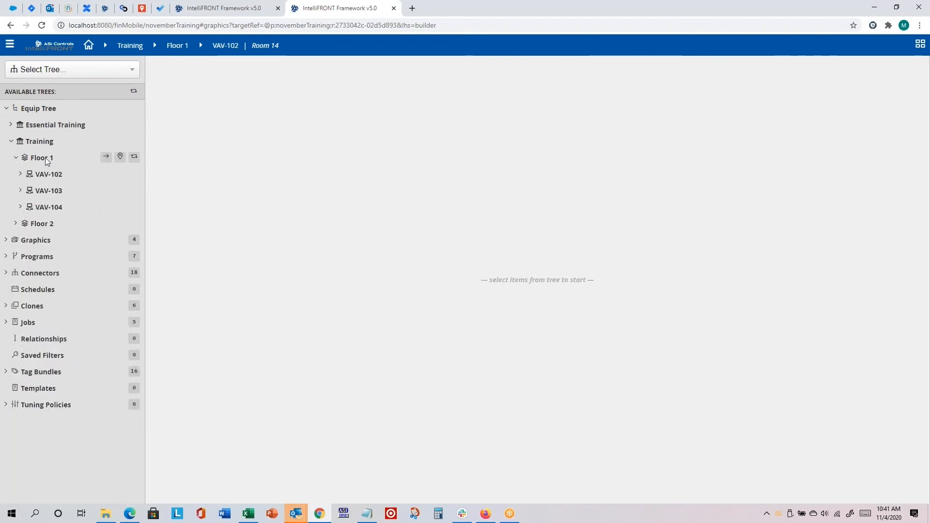
pyautogui.click(16, 223)
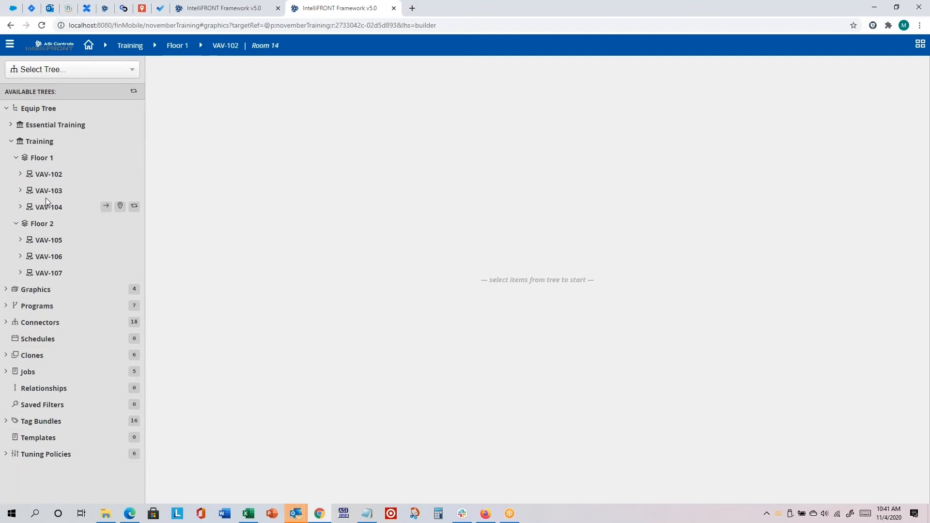
pyautogui.click(21, 176)
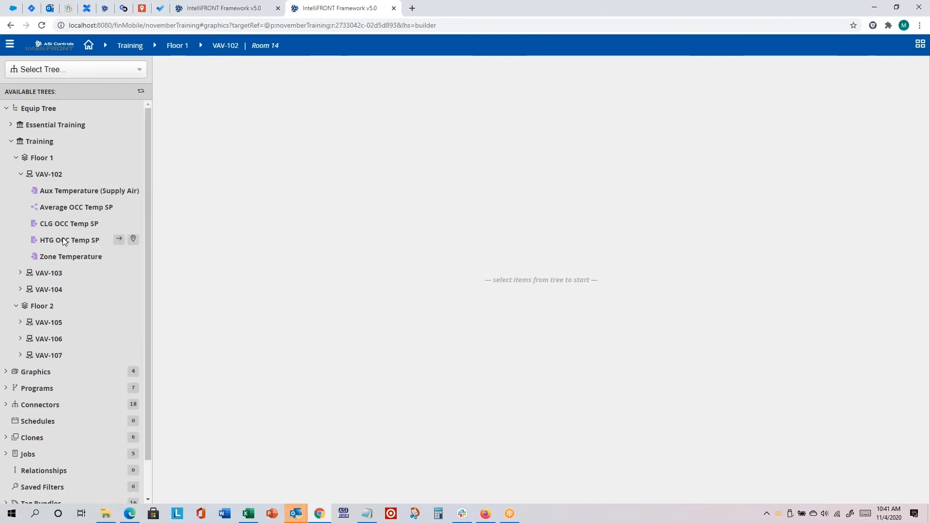
pyautogui.click(20, 273)
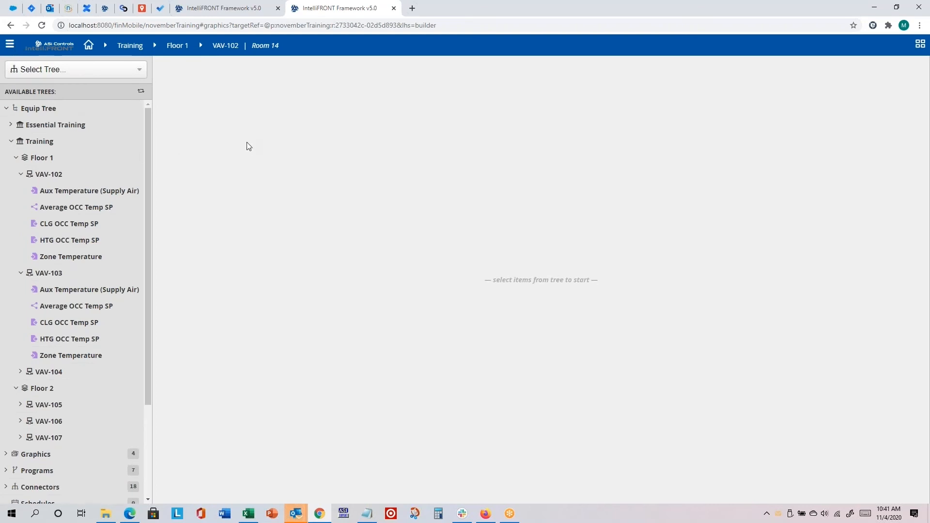
pyautogui.click(9, 47)
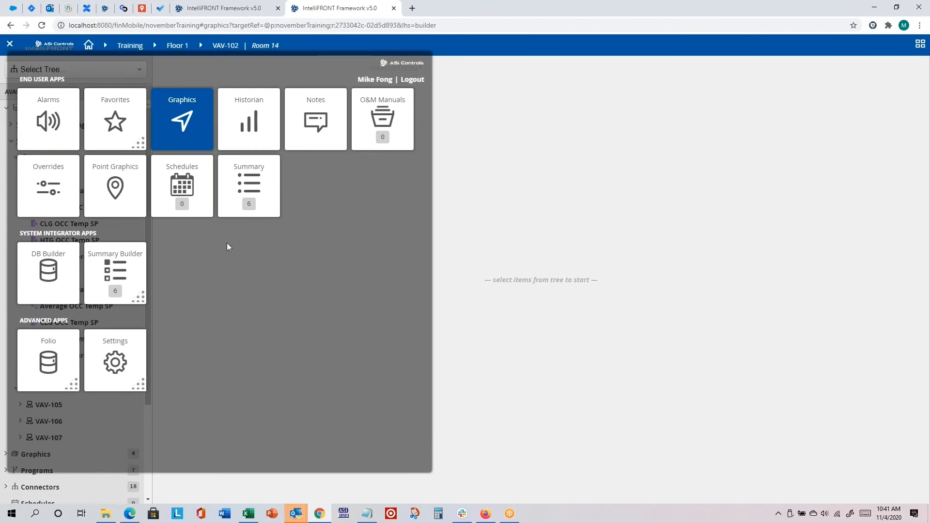
# Step: Go back to the Training level in the project tab and open the Schedules app
pyautogui.click(237, 9)
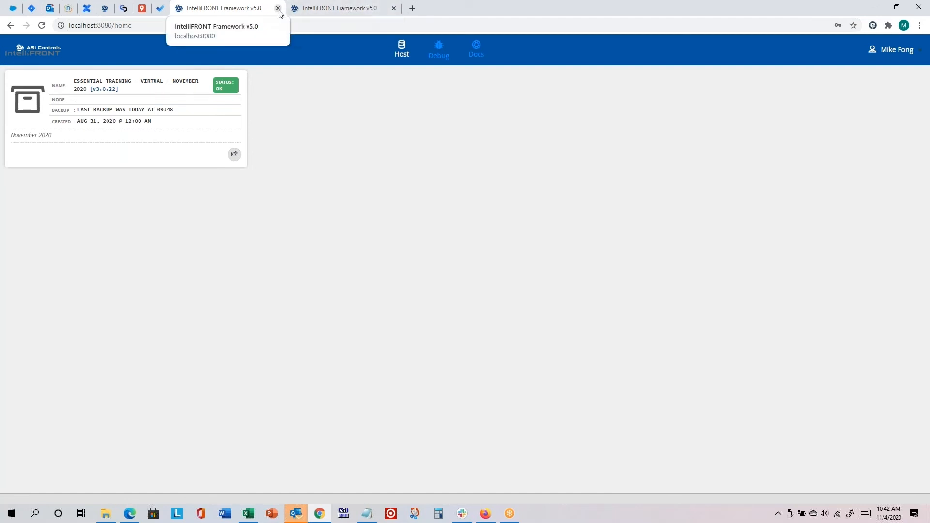
pyautogui.click(309, 9)
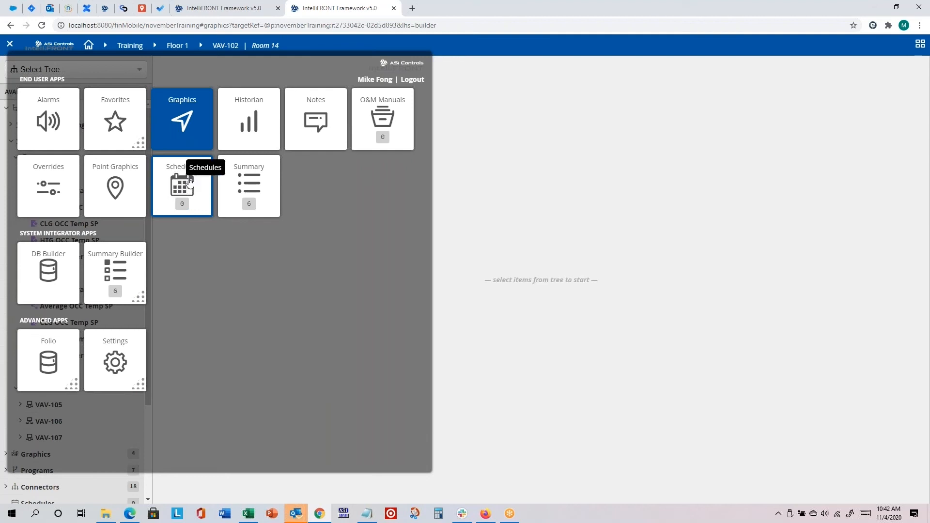
pyautogui.click(134, 46)
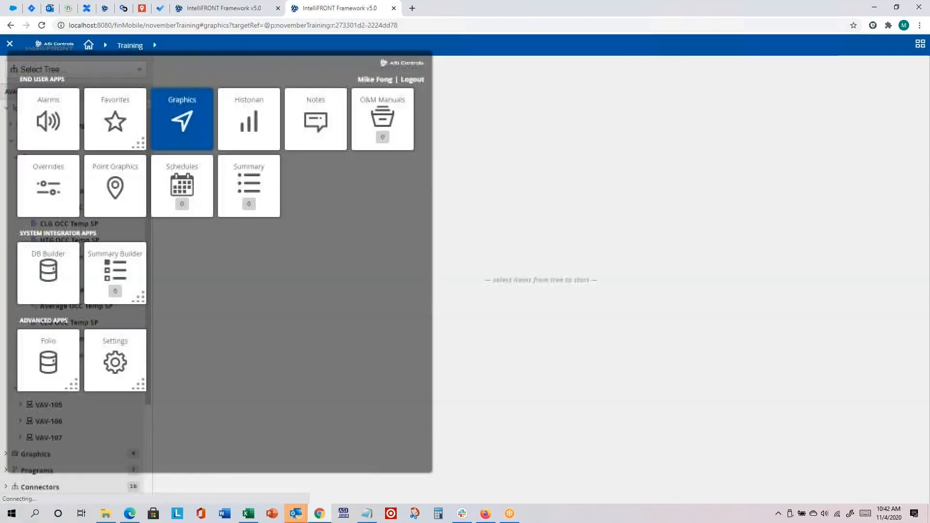
pyautogui.click(182, 186)
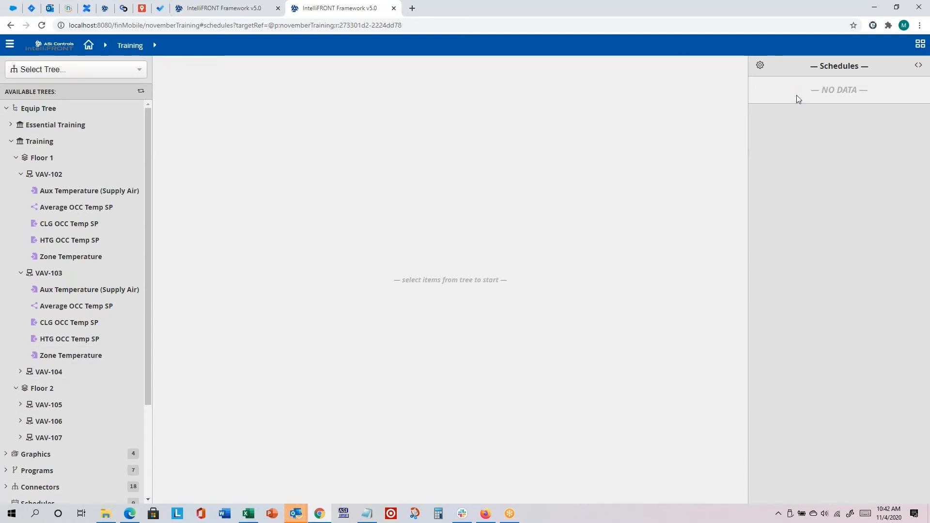
pyautogui.click(760, 65)
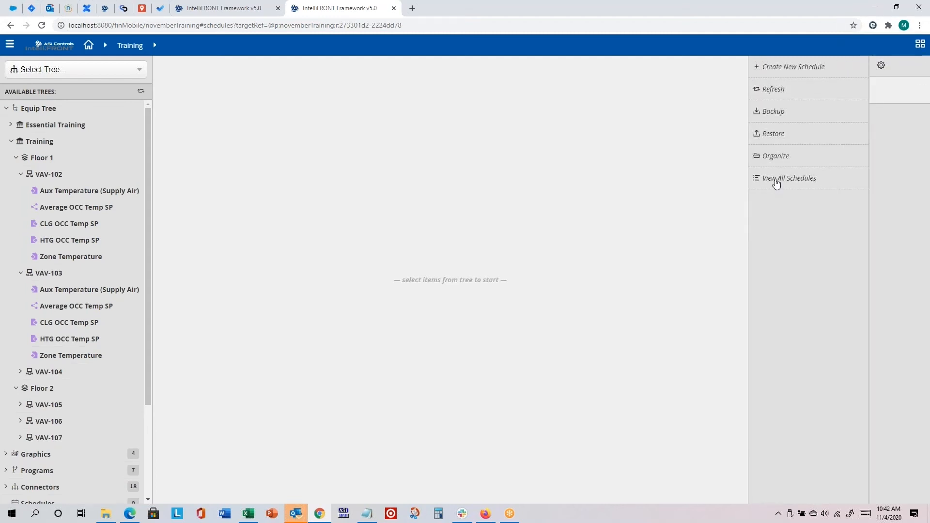
pyautogui.click(882, 67)
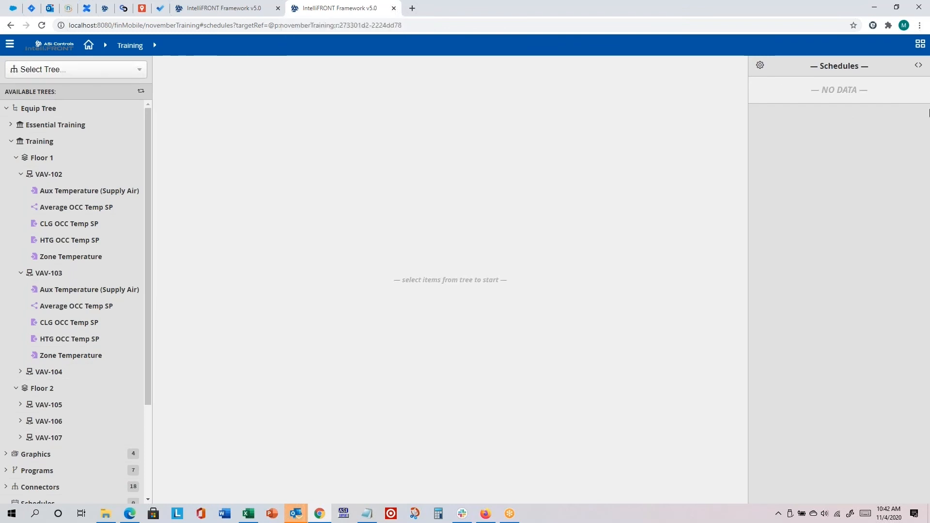
# Step: Log out of the current account and close the leftover project tab
pyautogui.click(10, 44)
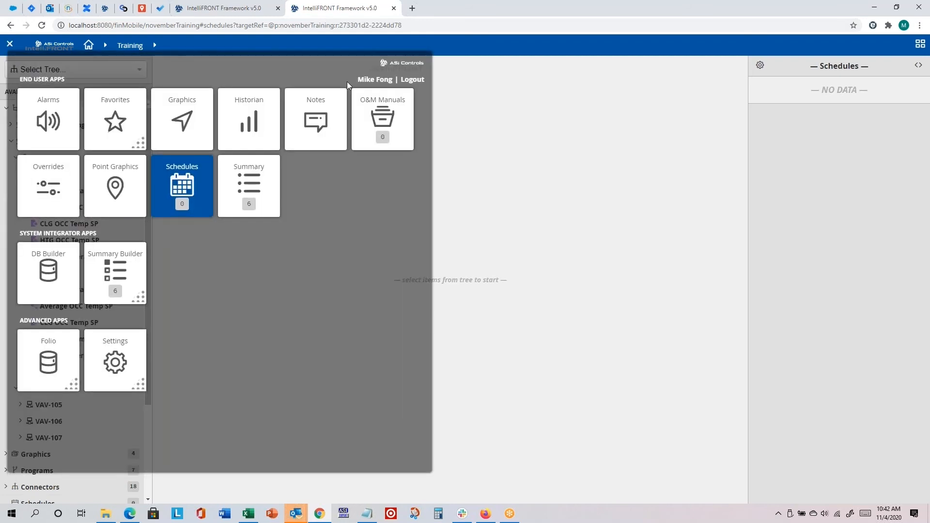
pyautogui.click(417, 81)
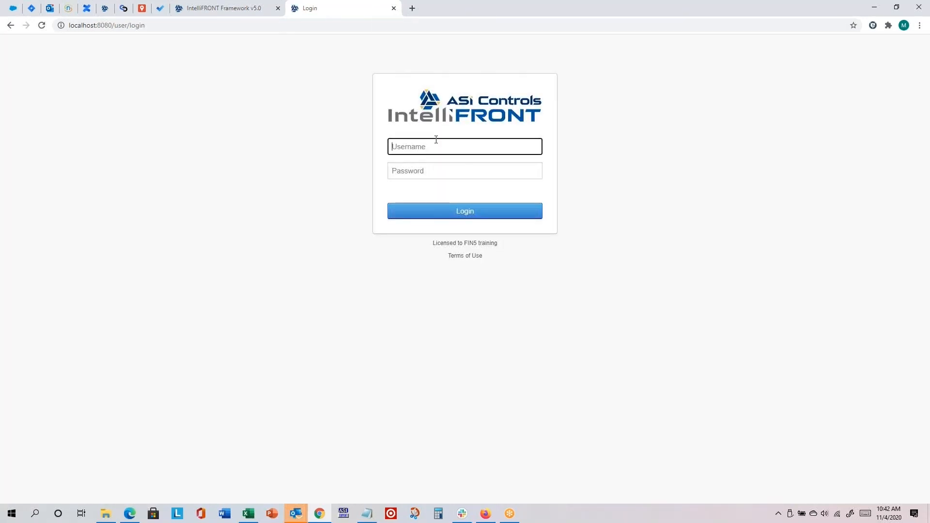
pyautogui.click(278, 8)
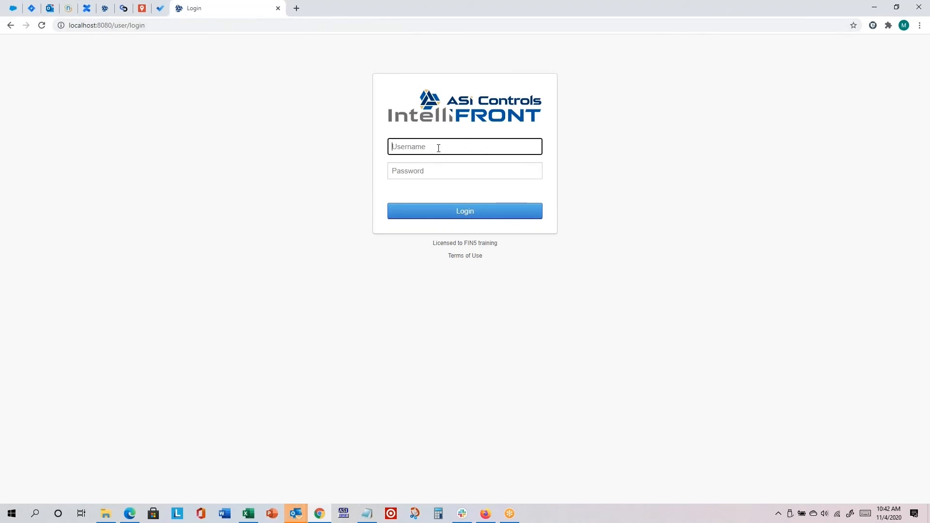
# Step: Sign in as the su superuser and show the Users list
pyautogui.press('Tab')
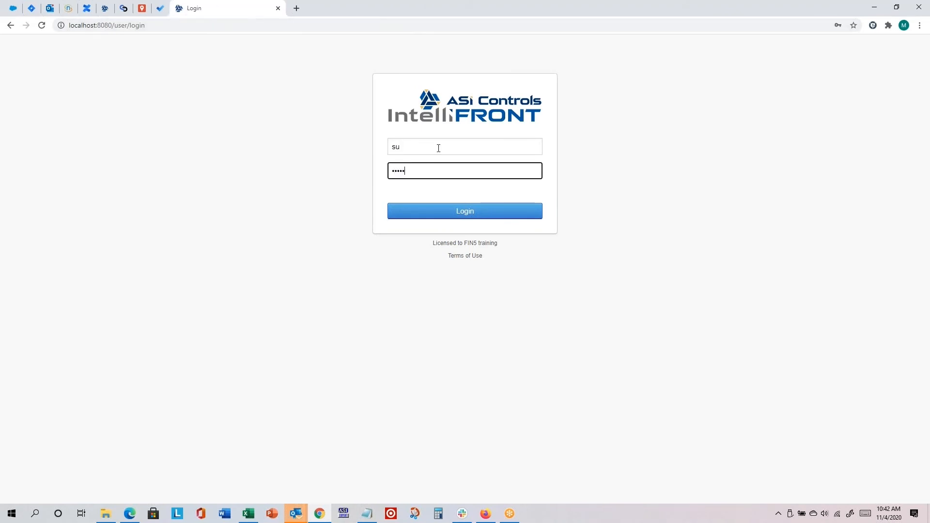
pyautogui.click(457, 212)
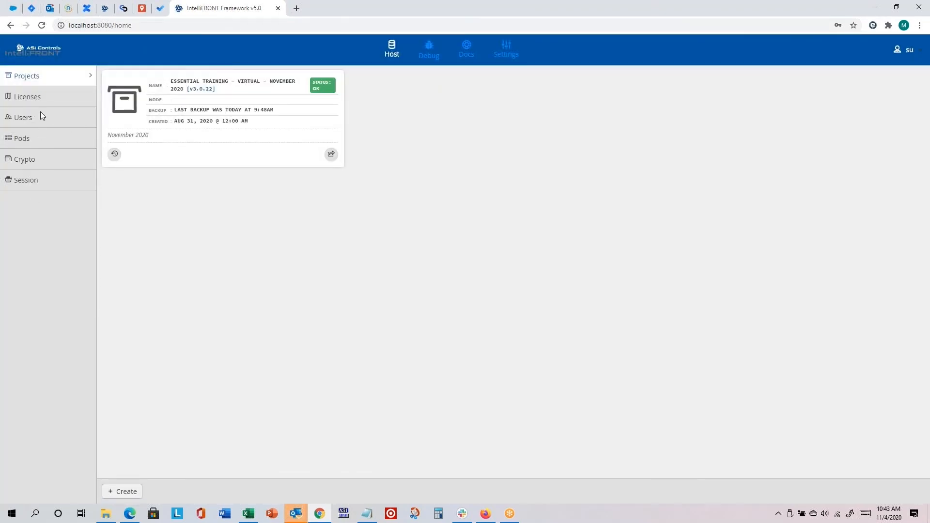
pyautogui.click(41, 116)
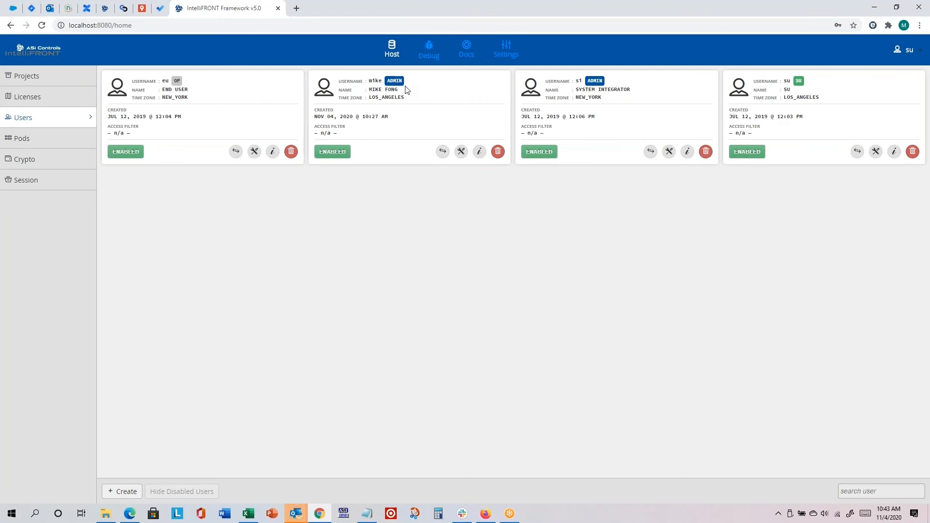
# Step: Delete the 'temp' Point Access filter from the admin user's settings and save them
pyautogui.click(462, 150)
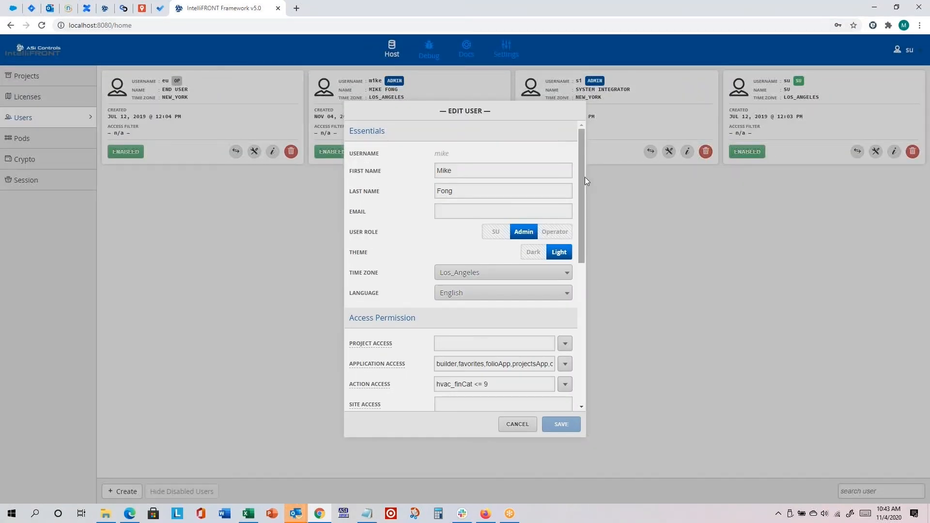
pyautogui.moveTo(582, 188); pyautogui.dragTo(588, 310)
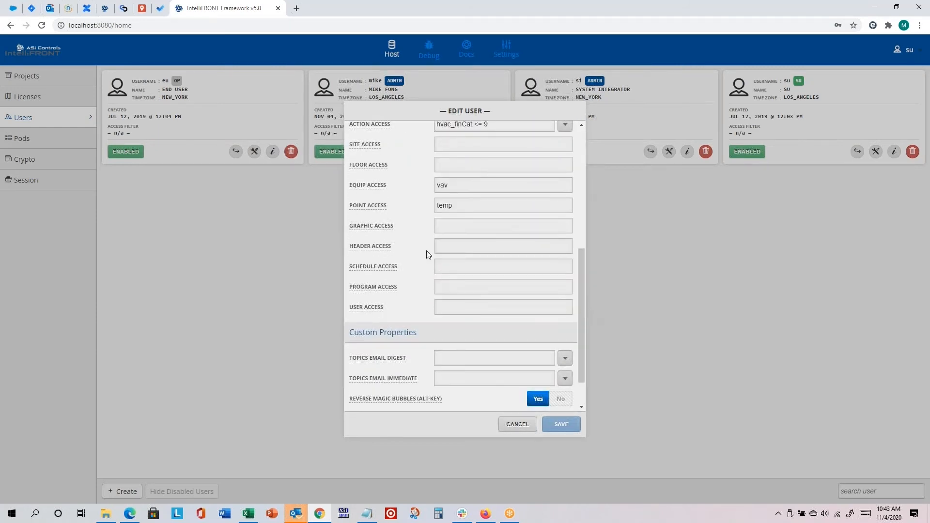
pyautogui.moveTo(479, 207); pyautogui.dragTo(402, 209)
pyautogui.press('BackSpace')
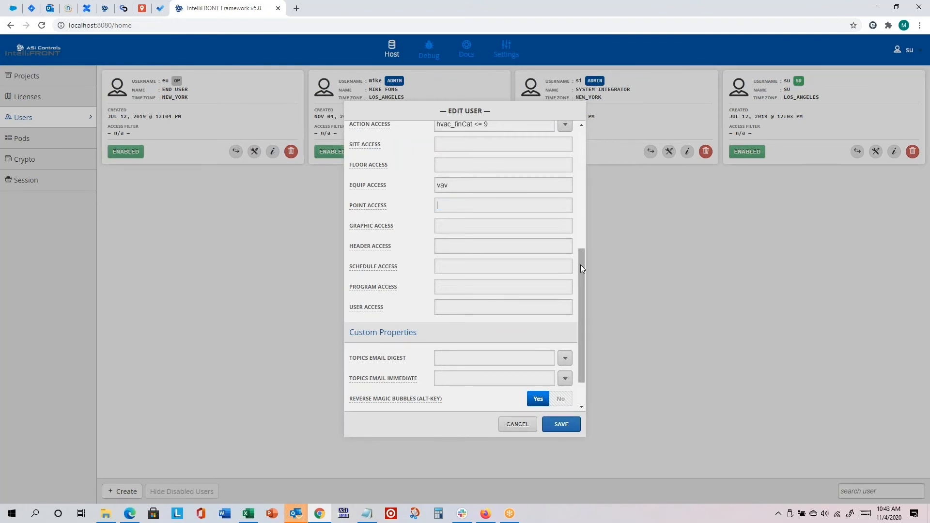
pyautogui.moveTo(581, 264); pyautogui.dragTo(575, 217)
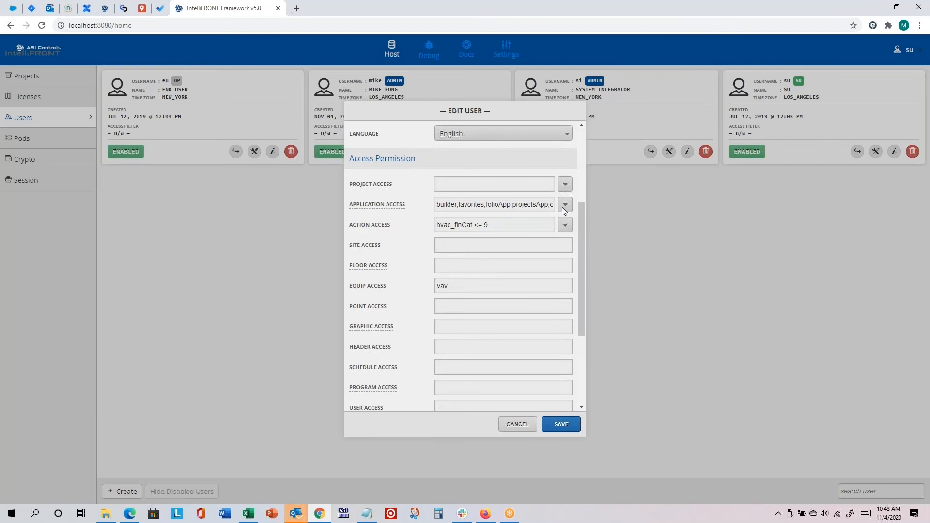
pyautogui.click(563, 206)
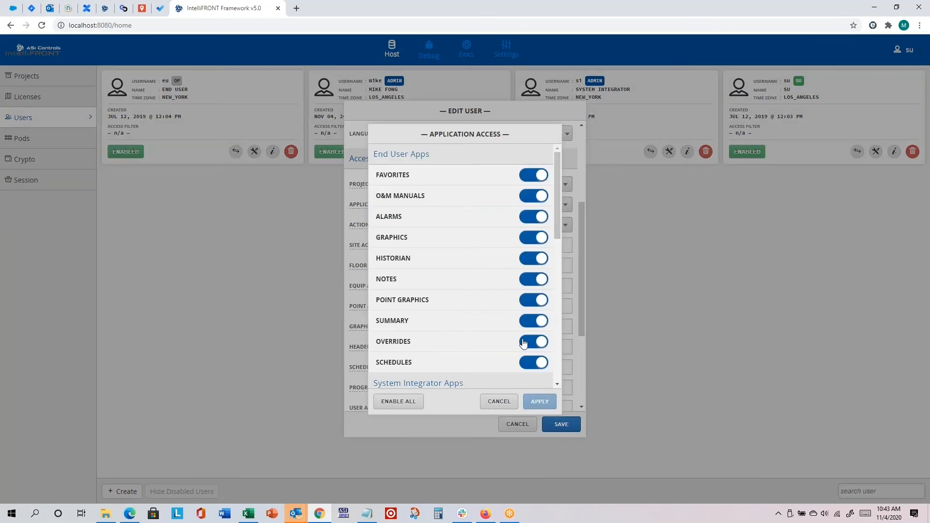
pyautogui.click(502, 404)
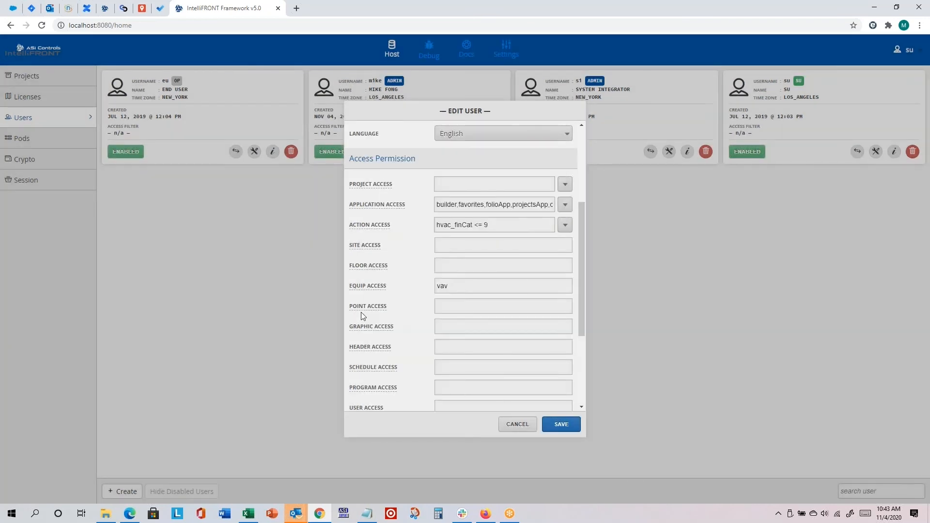
pyautogui.click(561, 424)
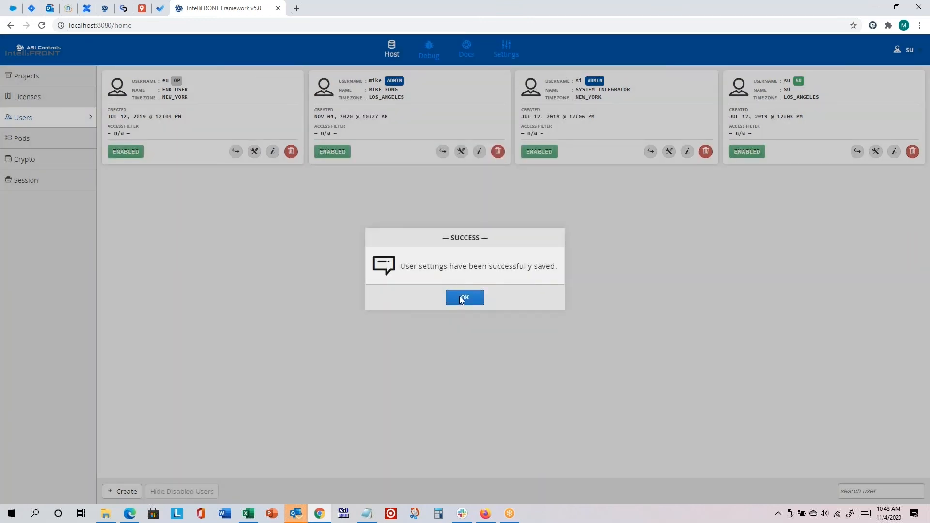
pyautogui.click(459, 297)
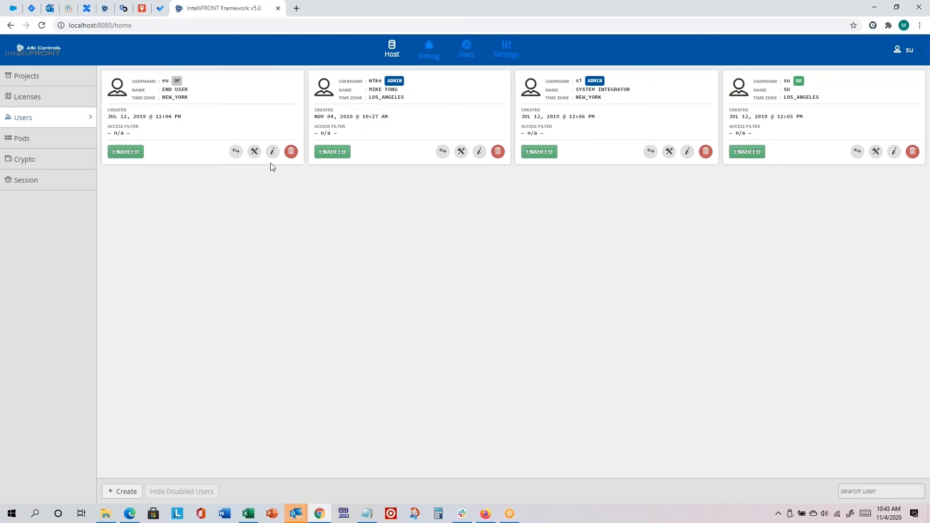
# Step: Log out of the superuser and sign back in with the admin user's username and password
pyautogui.click(906, 50)
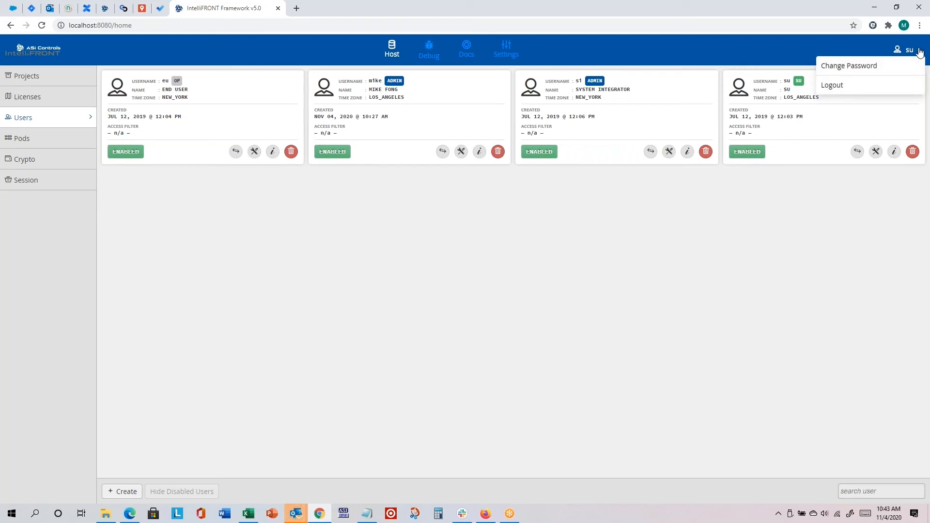
pyautogui.click(856, 87)
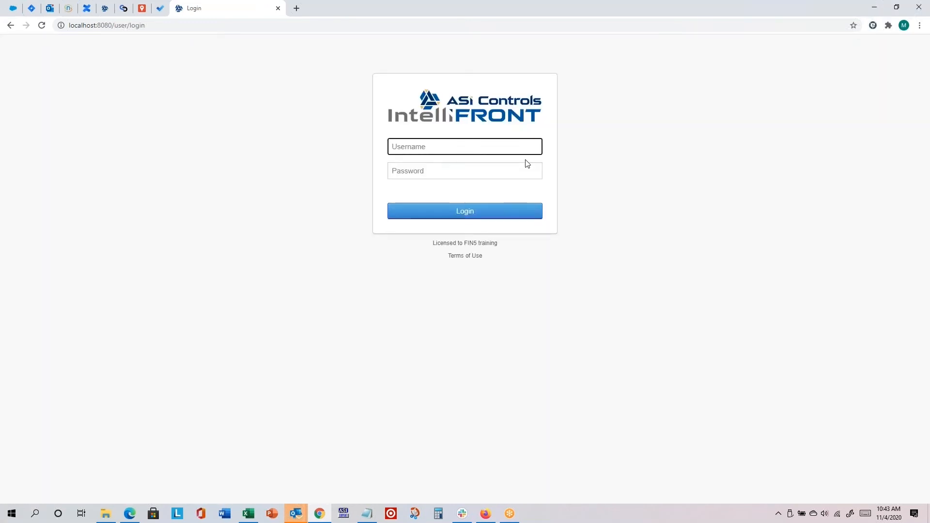
pyautogui.write('mike')
pyautogui.press('Tab')
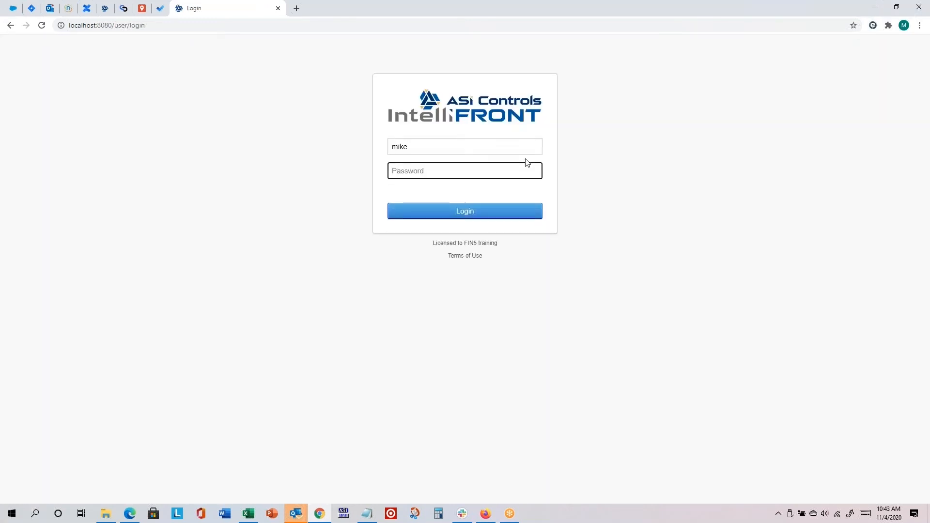
pyautogui.write('••••••••••')
pyautogui.press('Return')
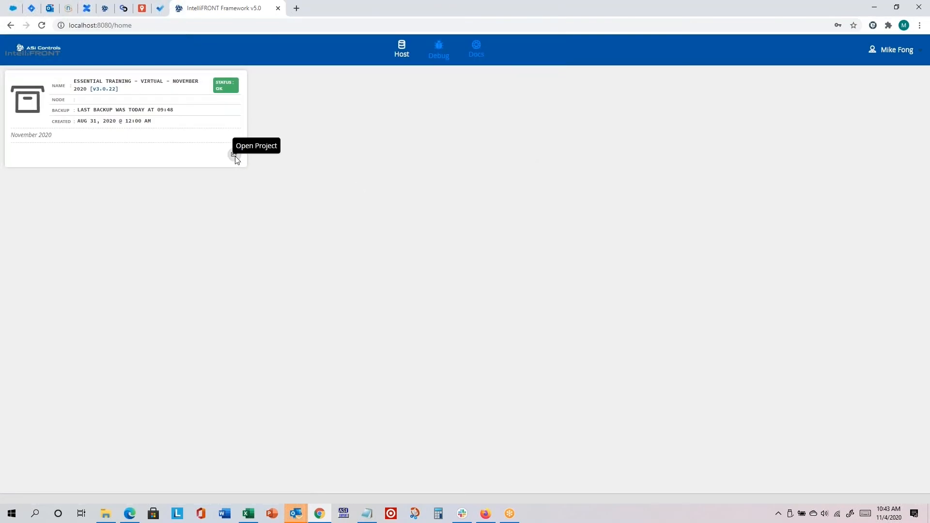
# Step: Open the training project in a new tab and launch the Schedules app
pyautogui.click(234, 154)
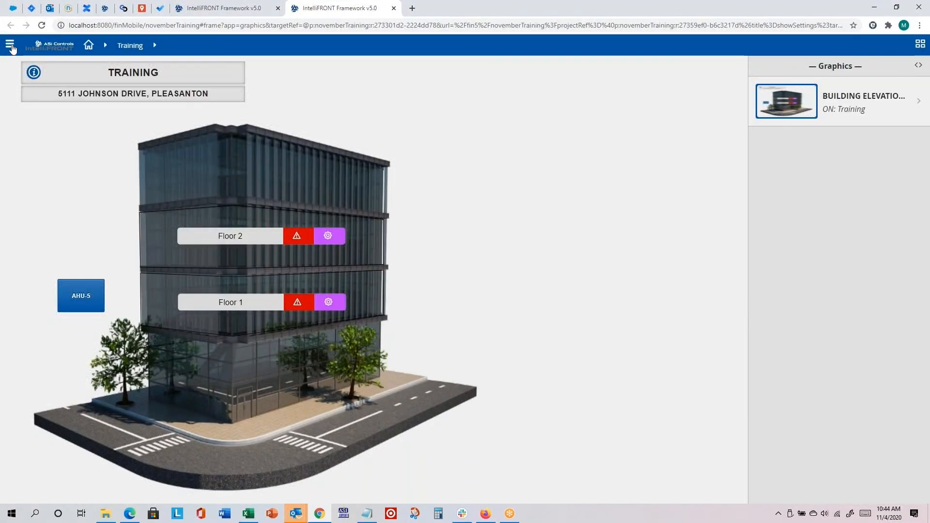
pyautogui.click(10, 46)
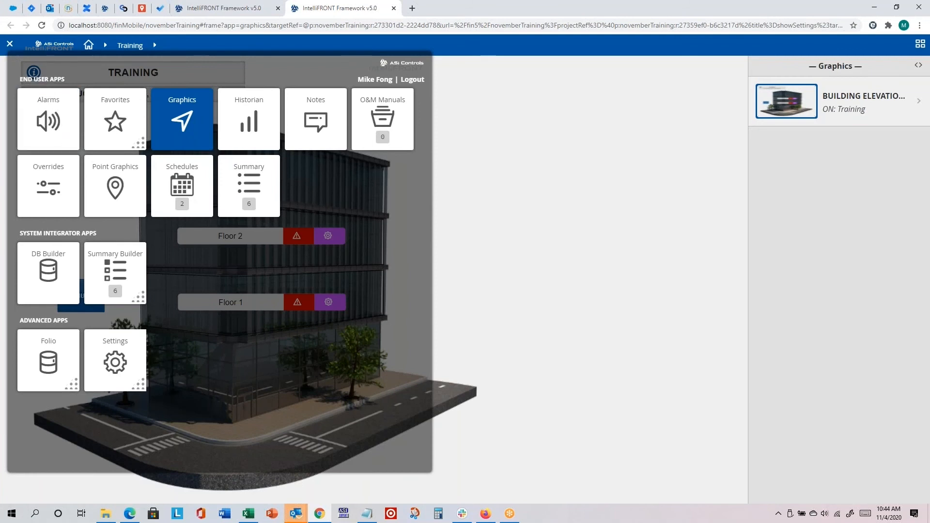
pyautogui.click(181, 190)
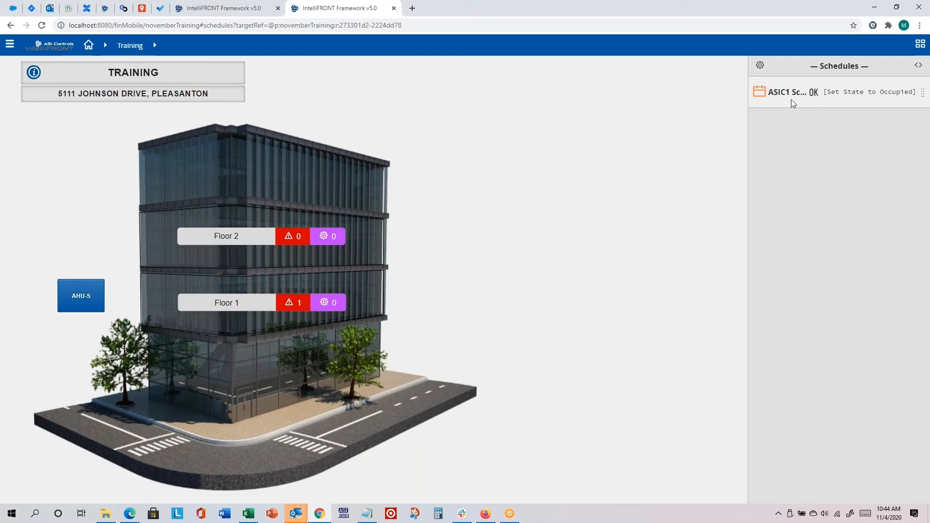
# Step: Open the ASIC1 schedule for editing from its row actions
pyautogui.moveTo(784, 94); pyautogui.dragTo(756, 94)
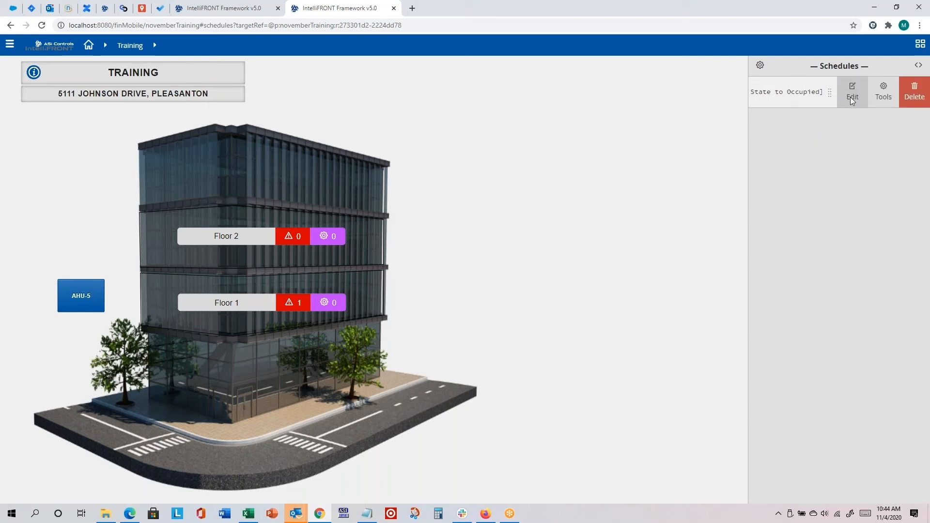
pyautogui.click(769, 96)
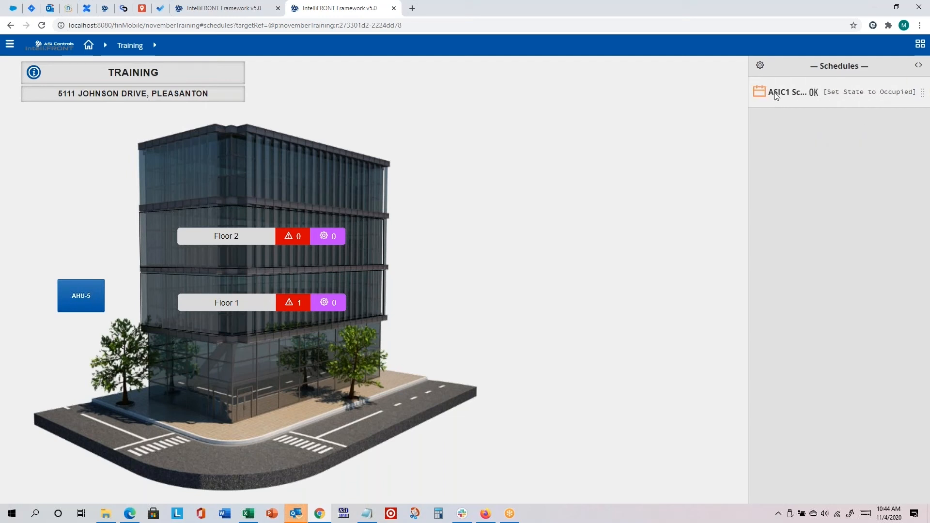
pyautogui.click(774, 92)
pyautogui.click(851, 92)
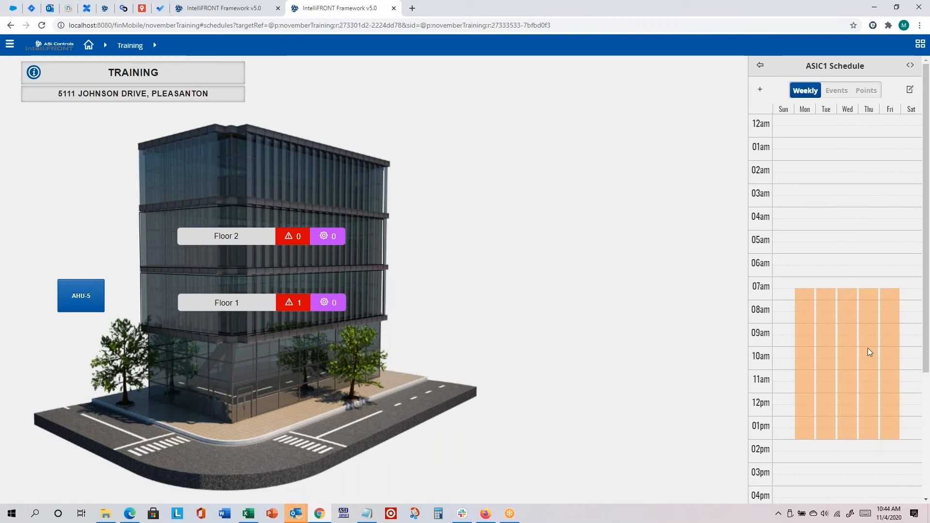
# Step: Extend Wednesday's occupied block in the ASIC1 schedule past 2 pm and apply the change
pyautogui.click(849, 314)
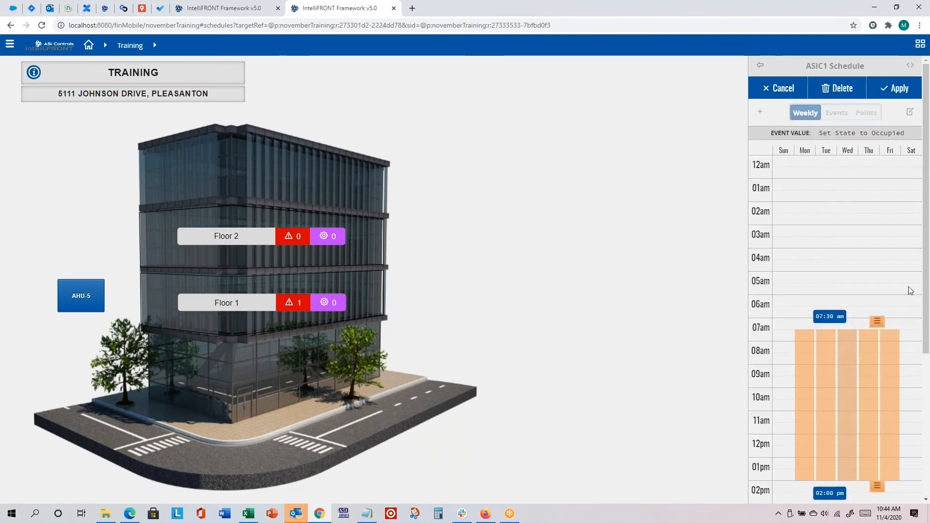
pyautogui.moveTo(925, 272); pyautogui.dragTo(924, 318)
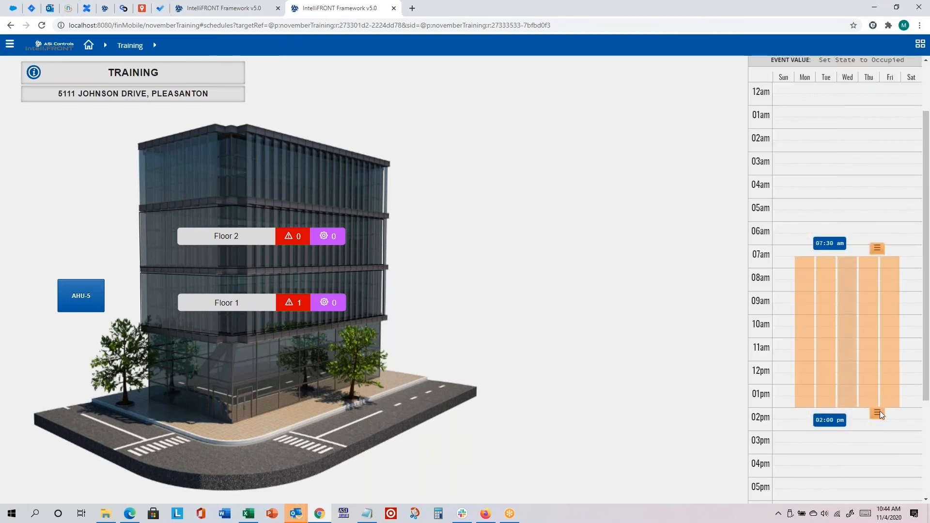
pyautogui.moveTo(880, 410); pyautogui.dragTo(885, 436)
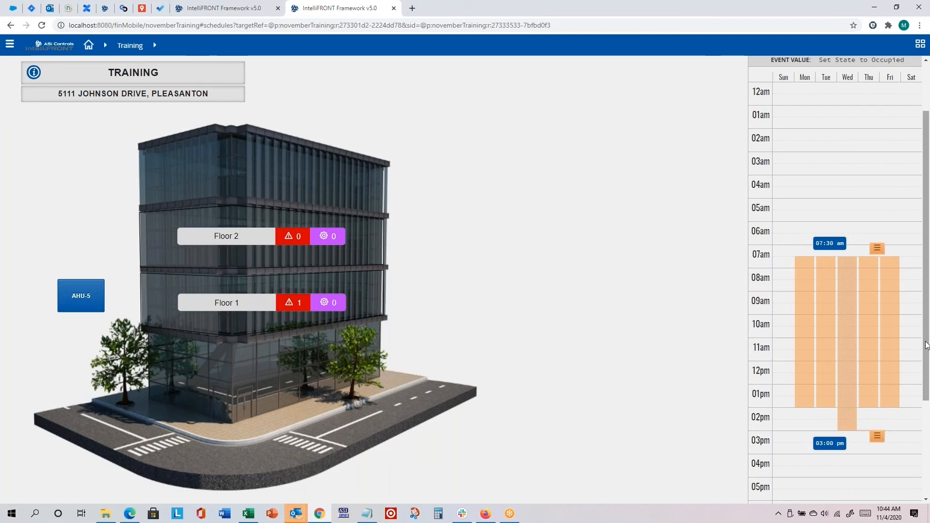
pyautogui.scroll(2, 910, 291)
pyautogui.click(899, 89)
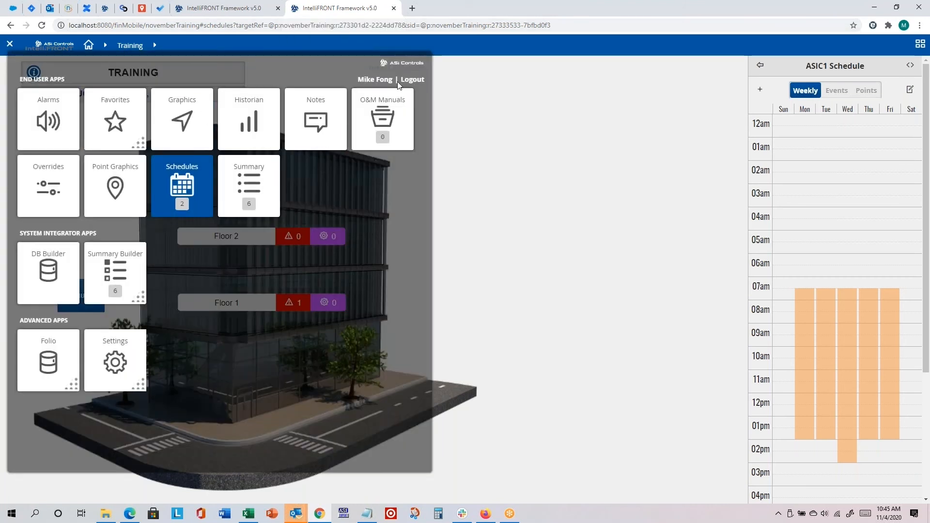
# Step: Log out of admin, close the old tab, sign in as su, and open the Users list
pyautogui.click(413, 79)
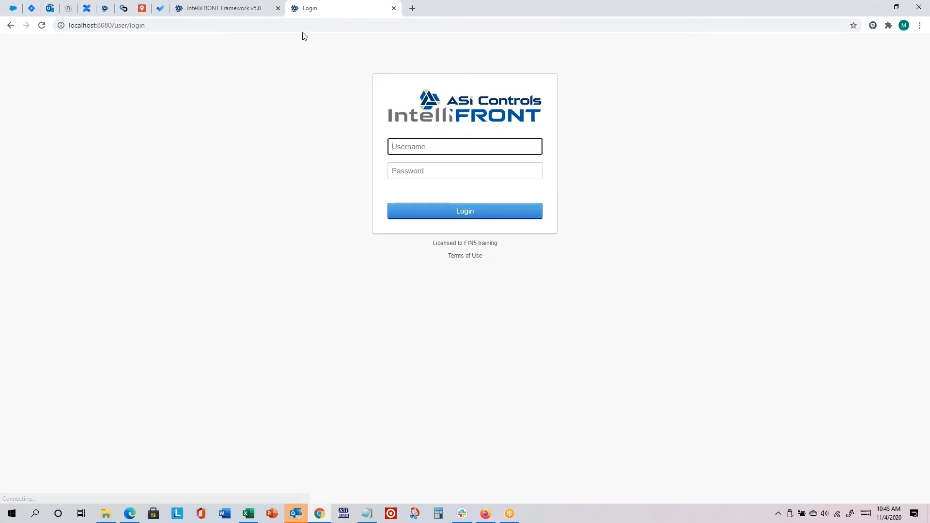
pyautogui.click(278, 9)
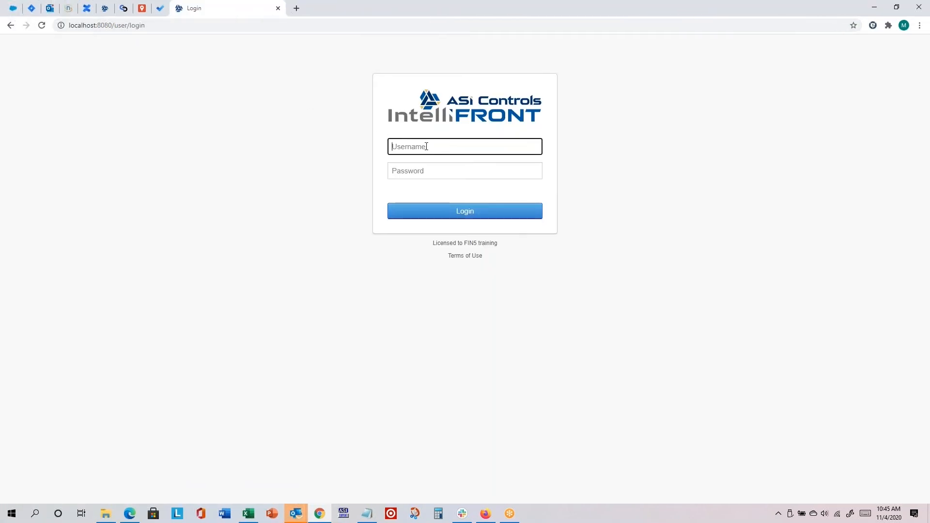
pyautogui.write('su')
pyautogui.press('Tab')
pyautogui.write('******')
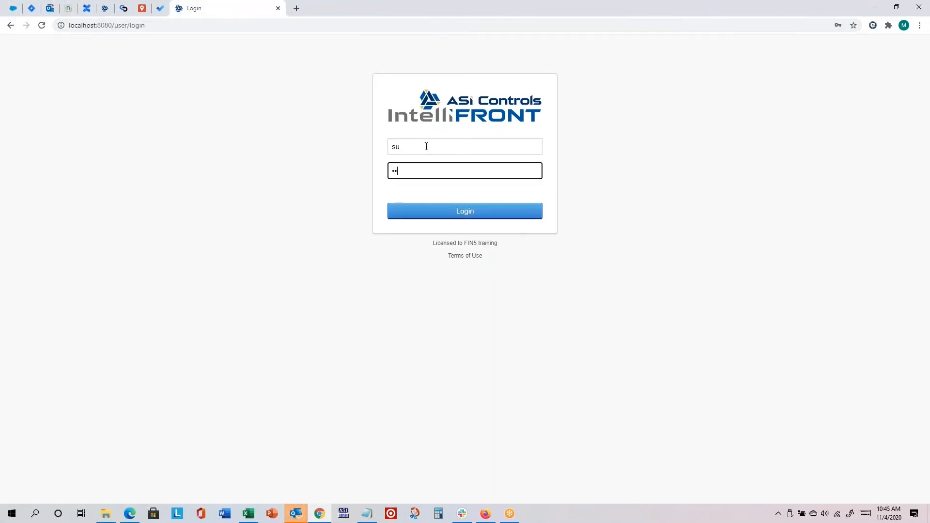
pyautogui.write('****')
pyautogui.press('Return')
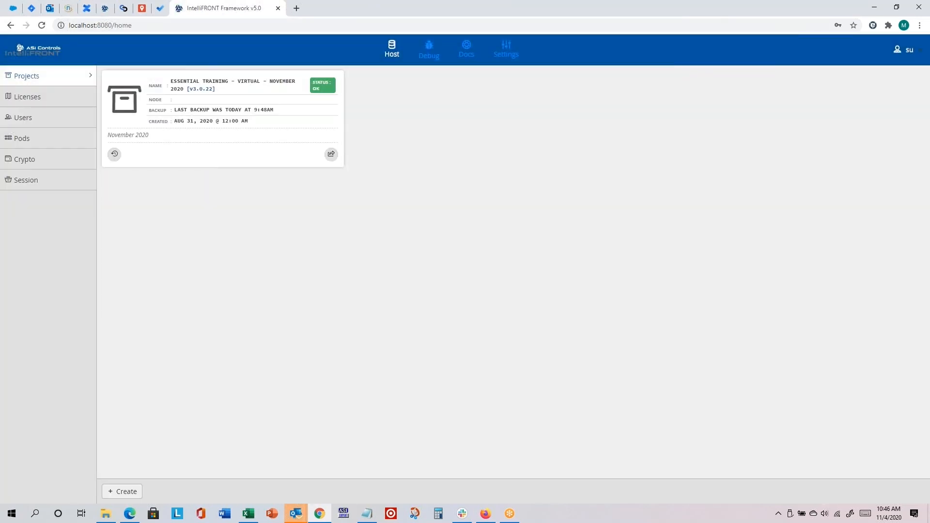
pyautogui.click(22, 117)
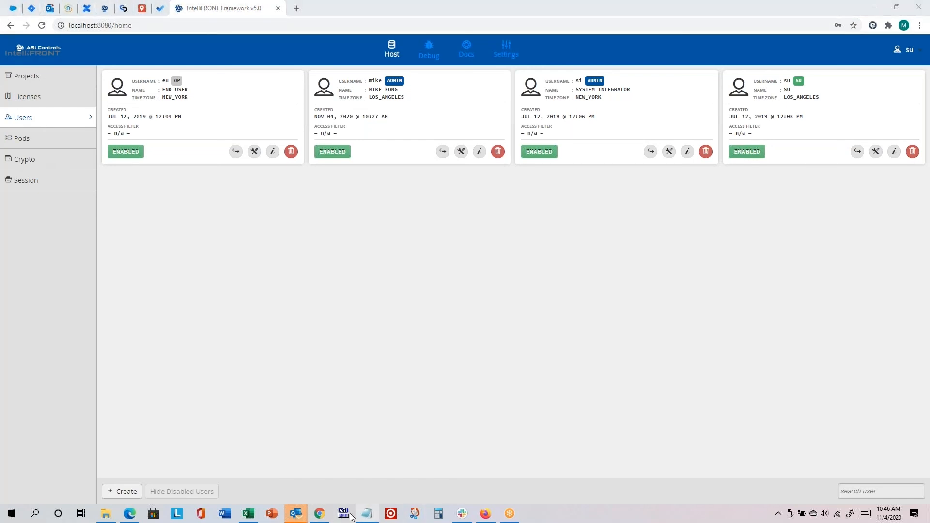
pyautogui.click(364, 512)
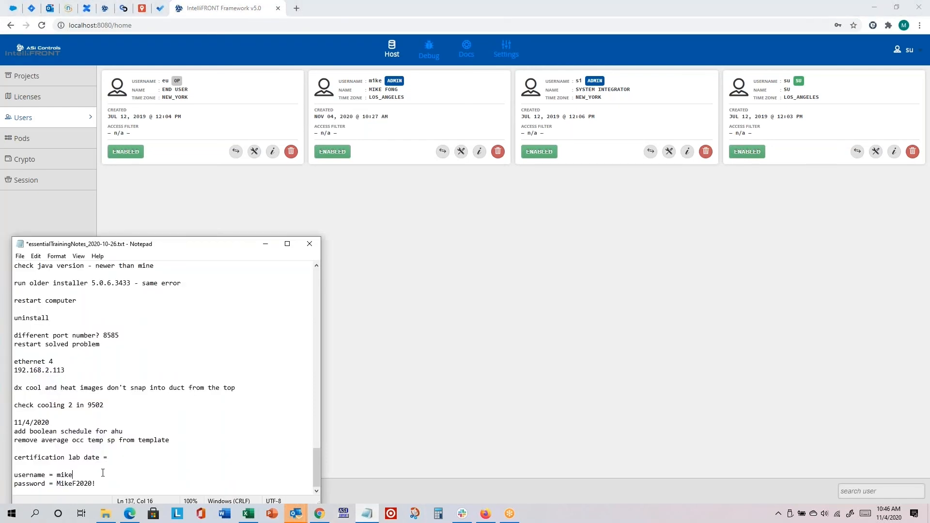
# Step: In the notes, add '(admin)' to the first username, then add lines 'username = op (operator)' and the operator's password
pyautogui.press('Return')
pyautogui.press('Return')
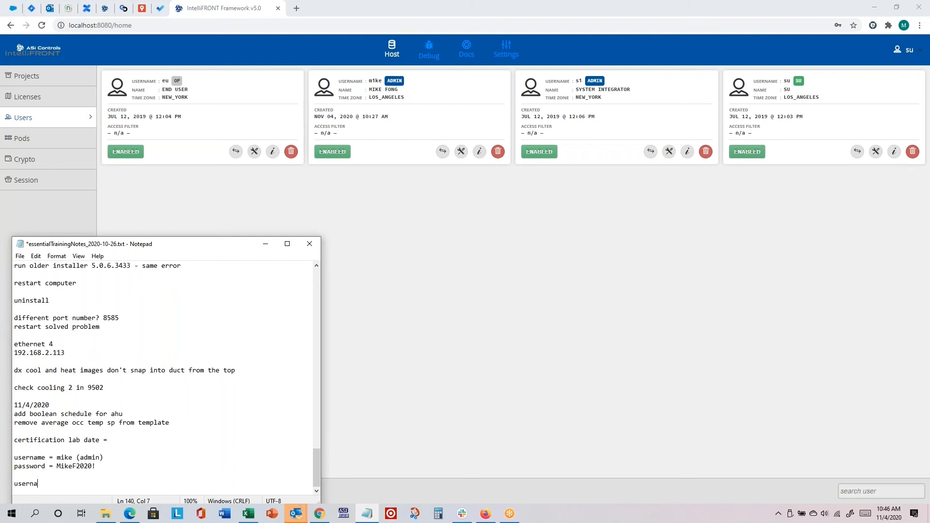
pyautogui.press('Return')
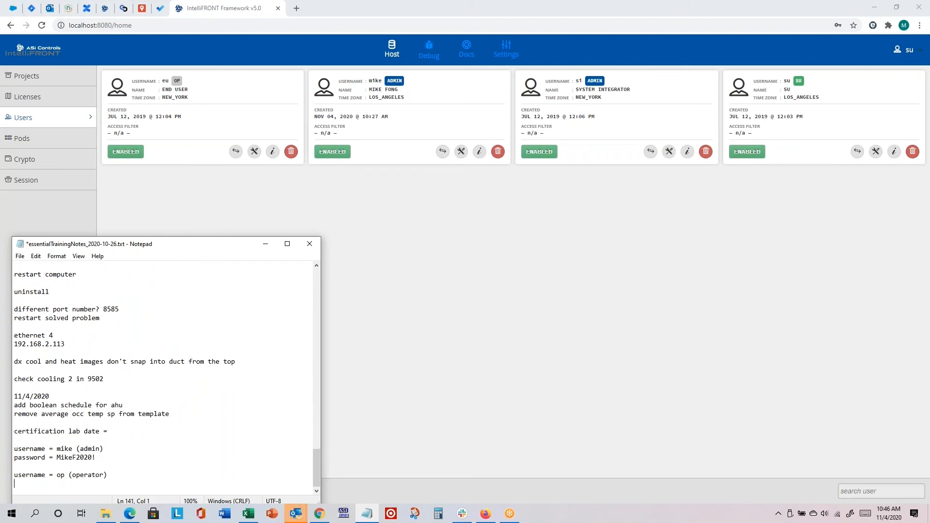
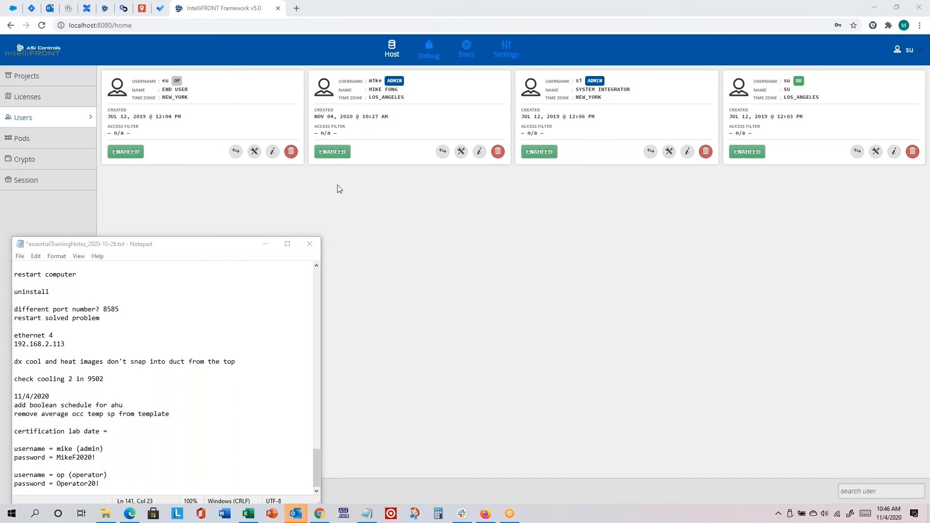
pyautogui.click(367, 208)
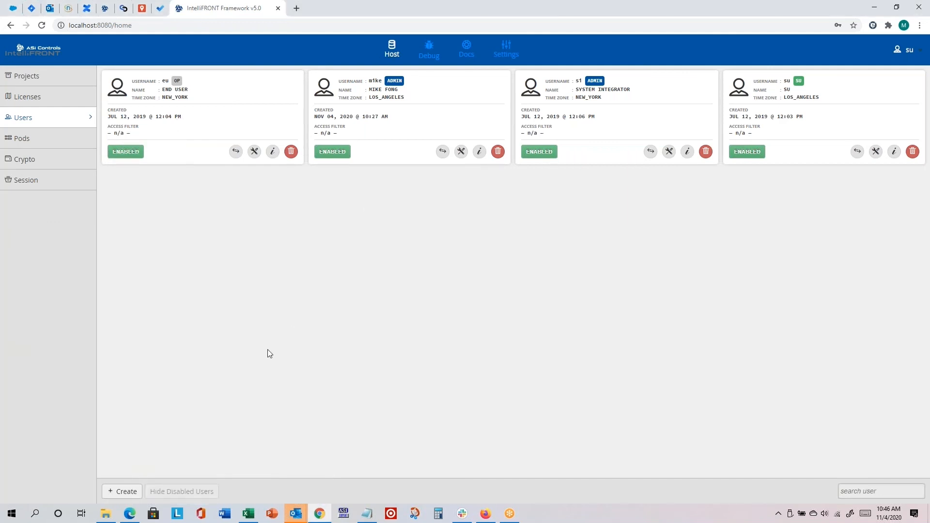
# Step: Start a new user and enter its username, first name and last name
pyautogui.click(125, 492)
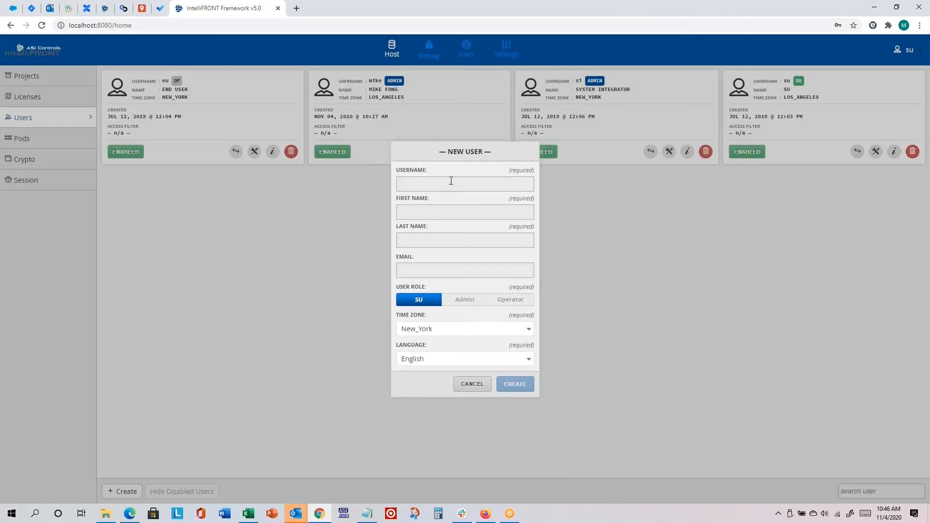
pyautogui.click(451, 181)
pyautogui.write('operator')
pyautogui.write('Er')
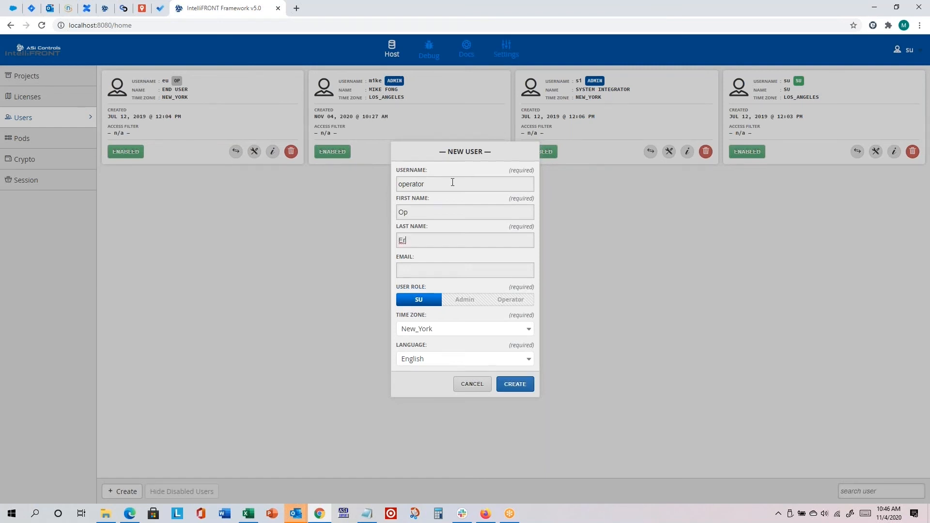
pyautogui.write('t')
pyautogui.press('BackSpace')
pyautogui.write('ator')
# Step: Give the new user the Operator role and Los_Angeles time zone, then create it
pyautogui.click(522, 303)
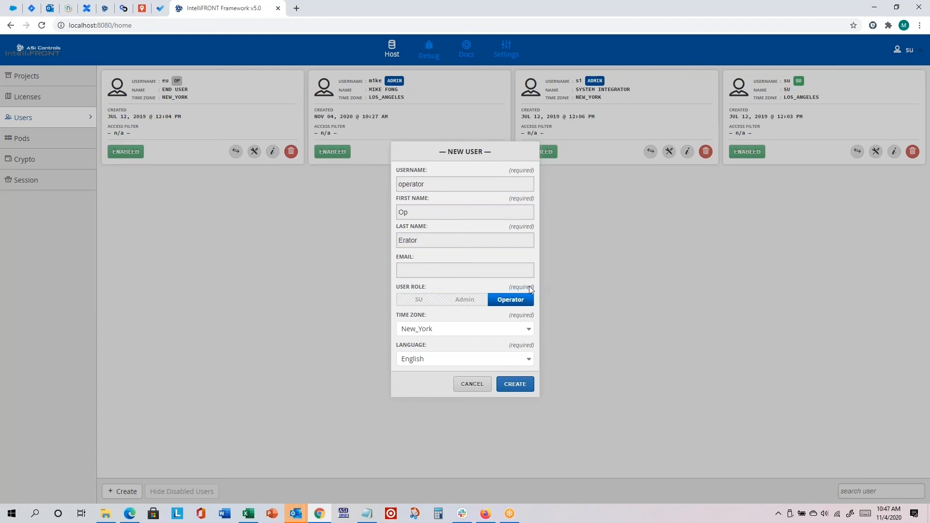
pyautogui.click(499, 329)
pyautogui.scroll(10, 452, 389)
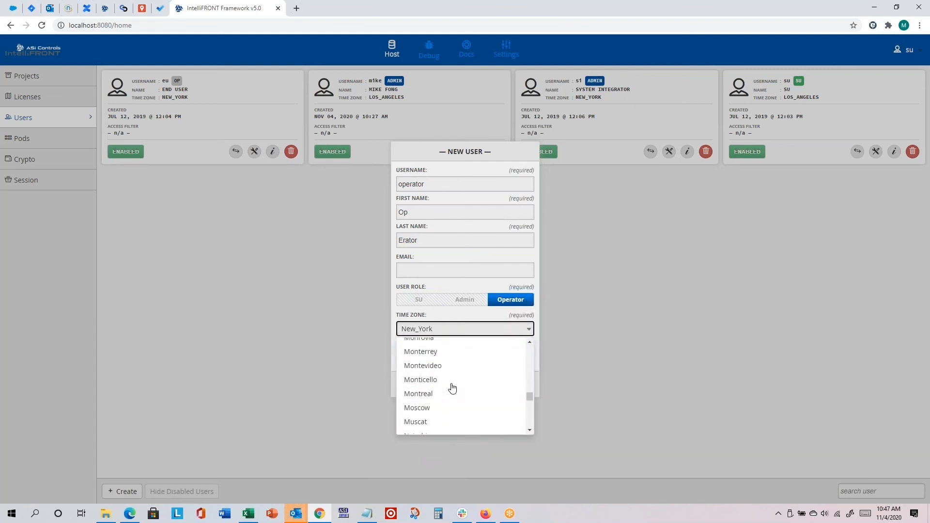
pyautogui.scroll(10, 452, 387)
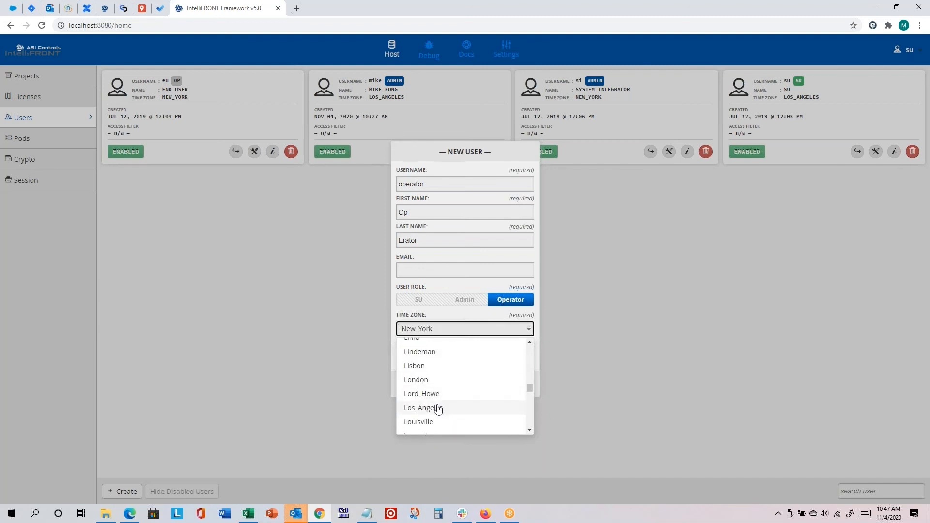
pyautogui.click(435, 408)
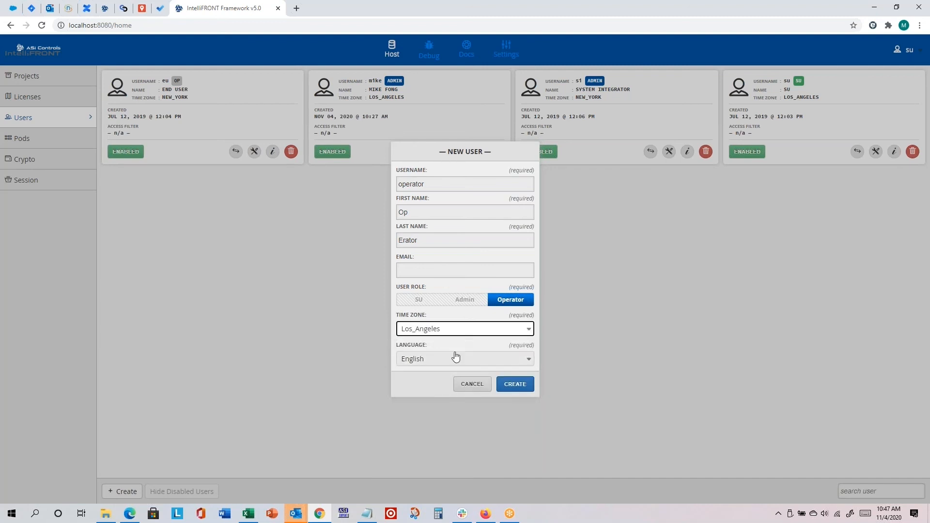
pyautogui.click(518, 384)
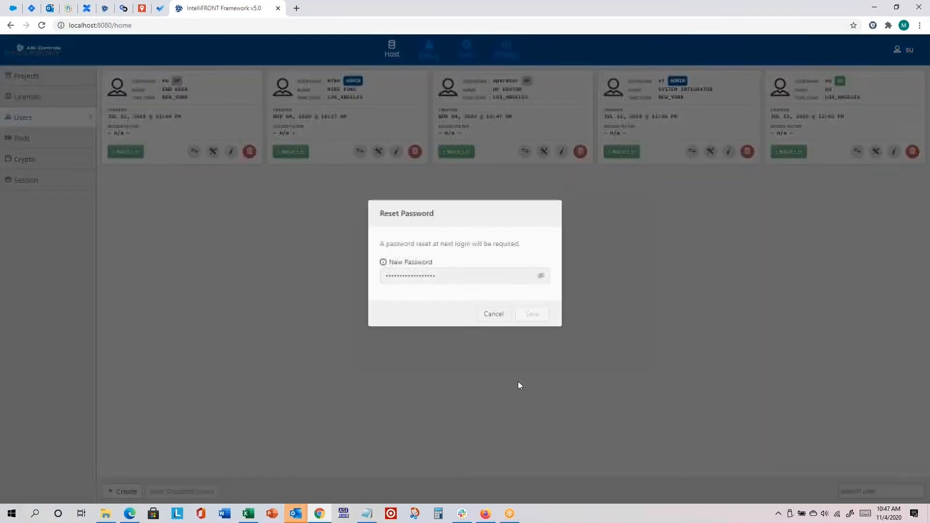
# Step: Replace the operator's autofilled reset password with a strong one and save it
pyautogui.click(462, 270)
pyautogui.moveTo(461, 270); pyautogui.dragTo(318, 276)
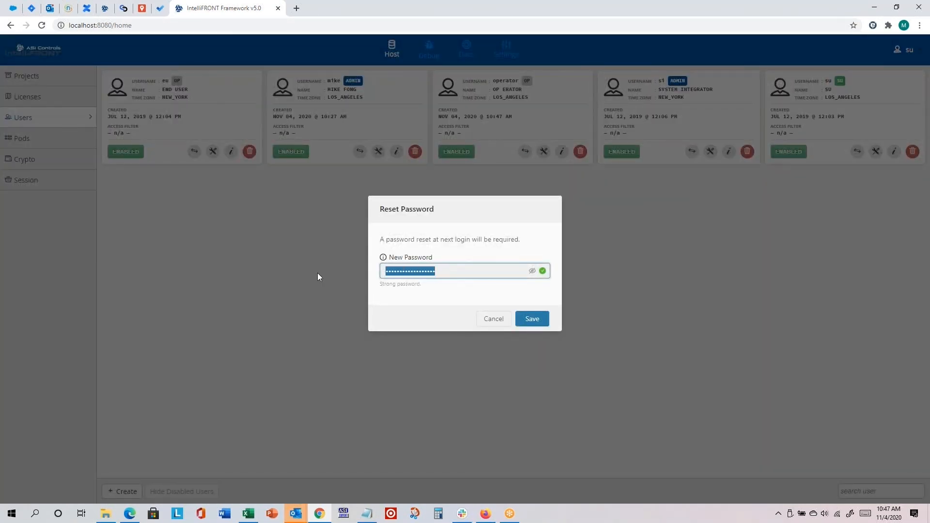
pyautogui.write('••')
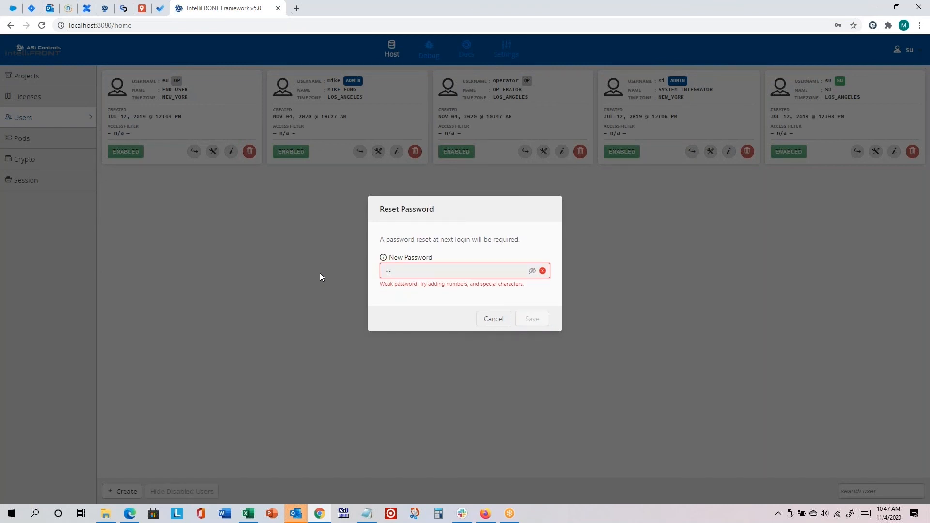
pyautogui.write('••••••••')
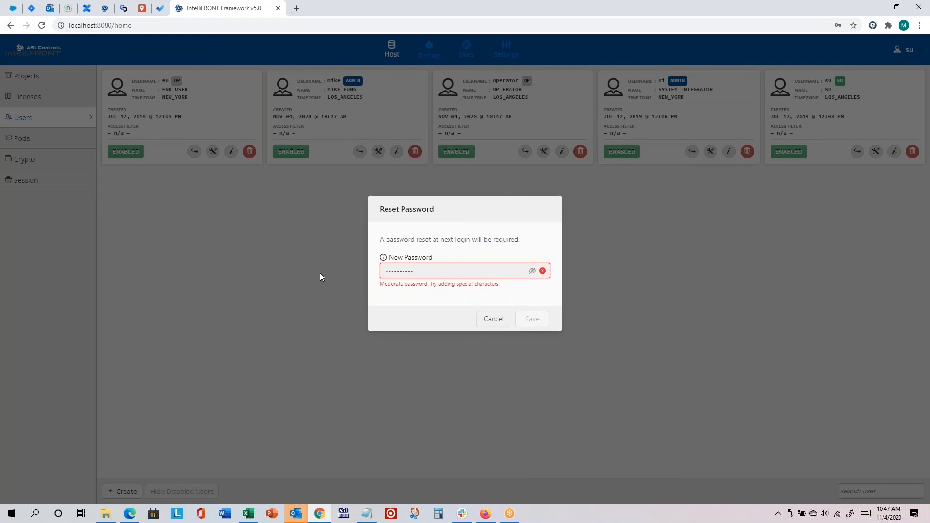
pyautogui.write('•')
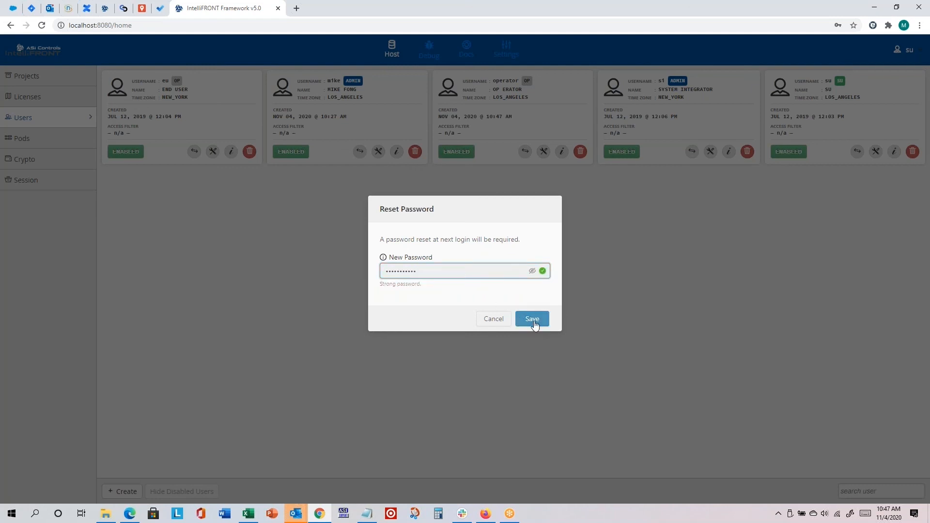
pyautogui.click(534, 320)
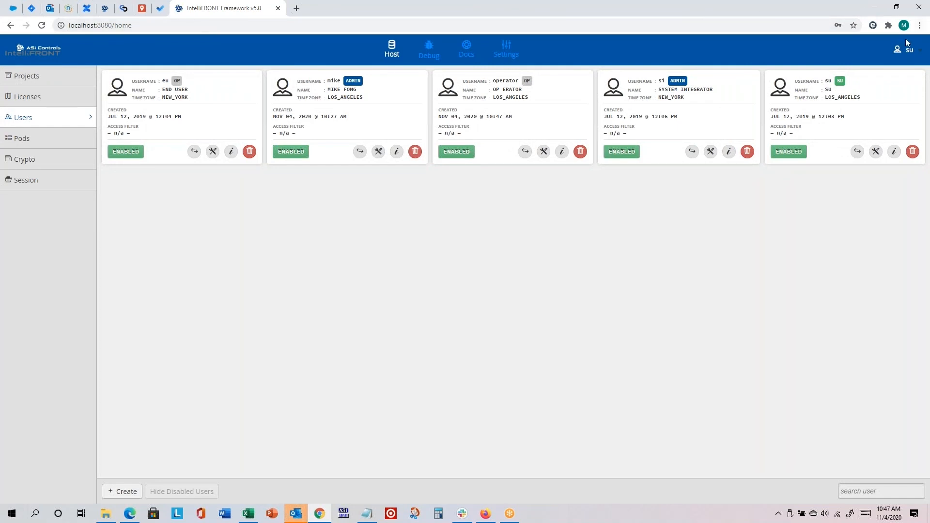
pyautogui.click(919, 52)
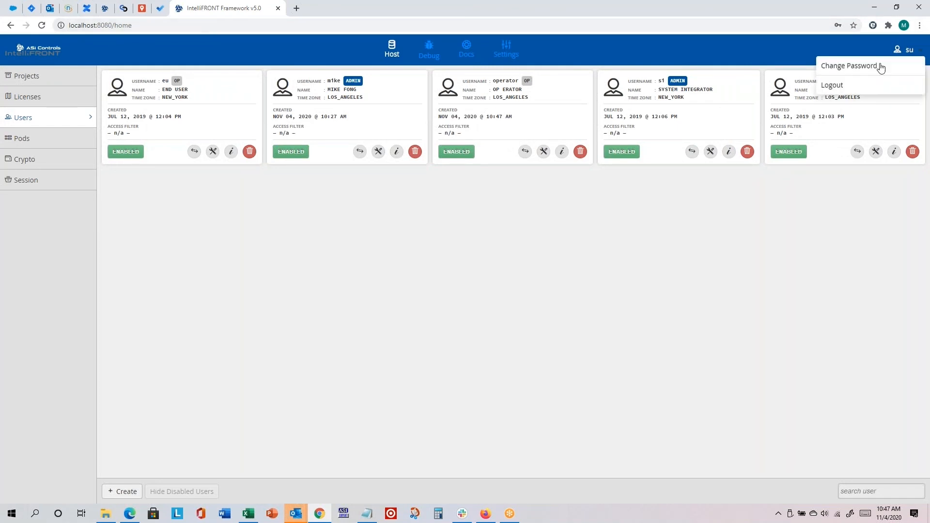
# Step: Log out of su and attempt to sign in as 'op' with the operator password
pyautogui.click(853, 86)
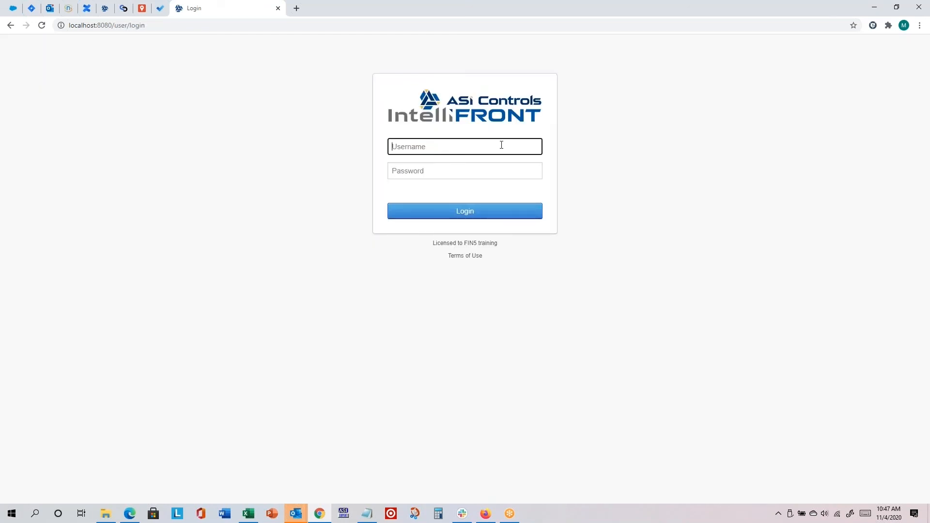
pyautogui.write('op')
pyautogui.press('Tab')
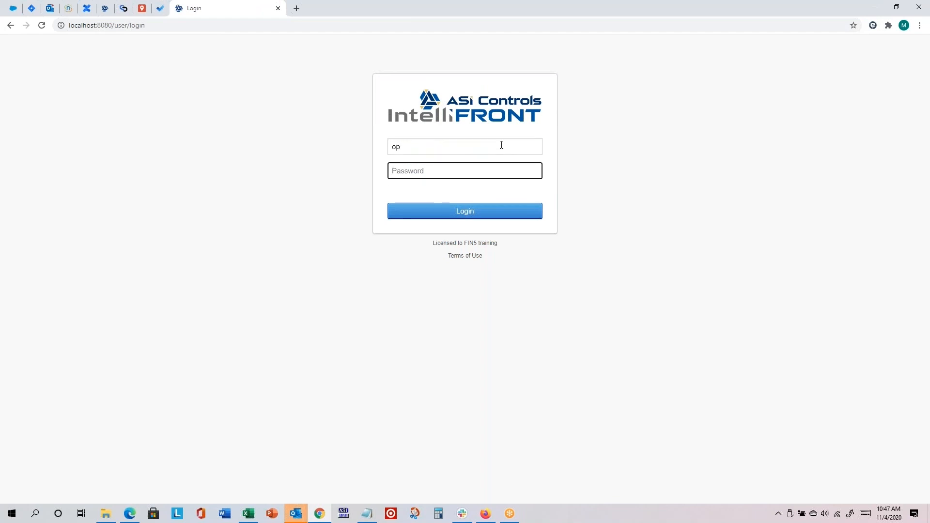
pyautogui.write('•••••••')
pyautogui.click(469, 213)
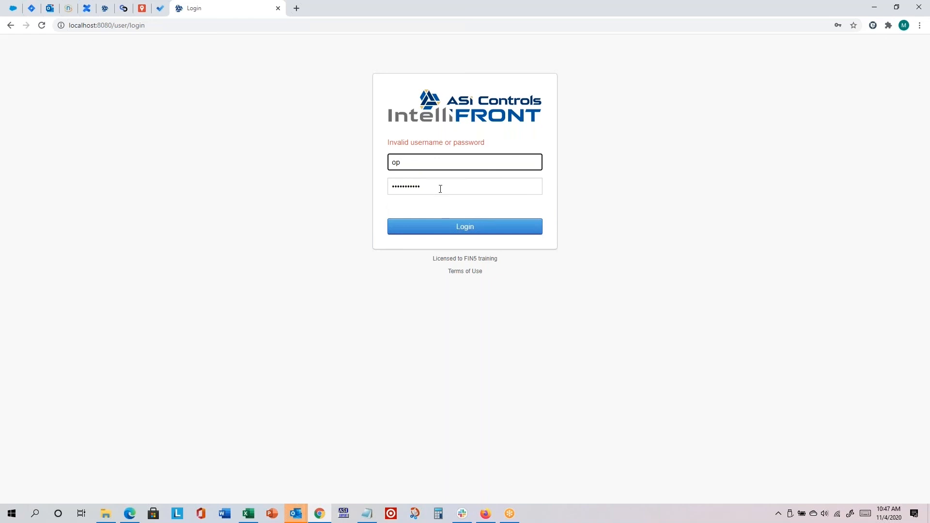
# Step: Retype the password, correct the username to 'operator', and log in
pyautogui.press('Tab')
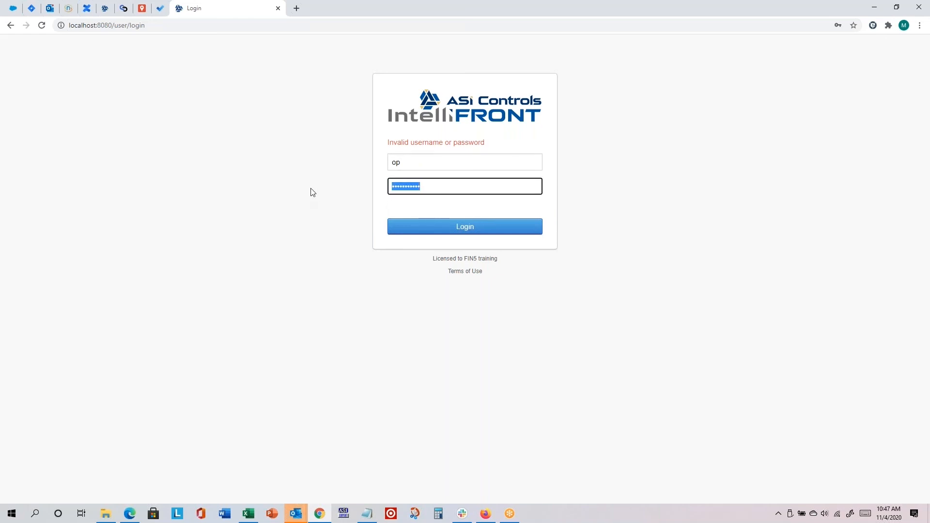
pyautogui.write('•••••••••')
pyautogui.click(463, 233)
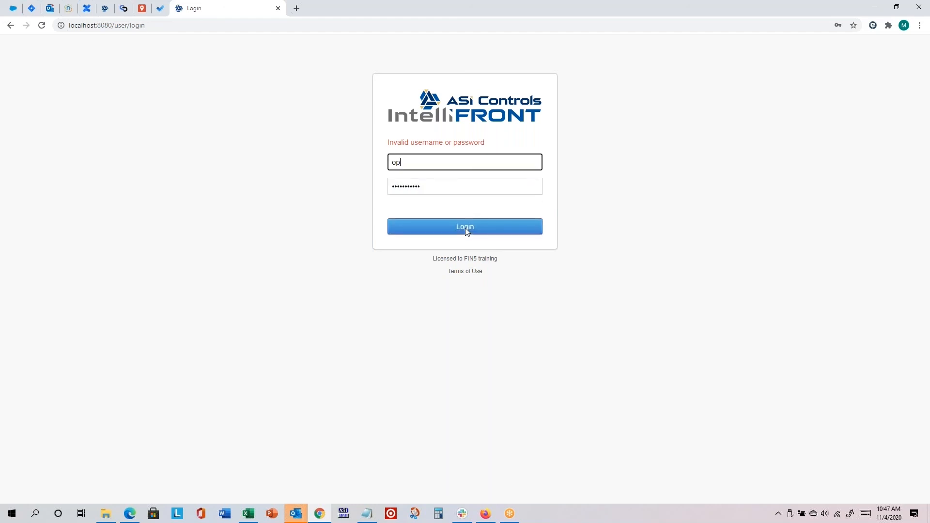
pyautogui.write('erator')
pyautogui.click(475, 229)
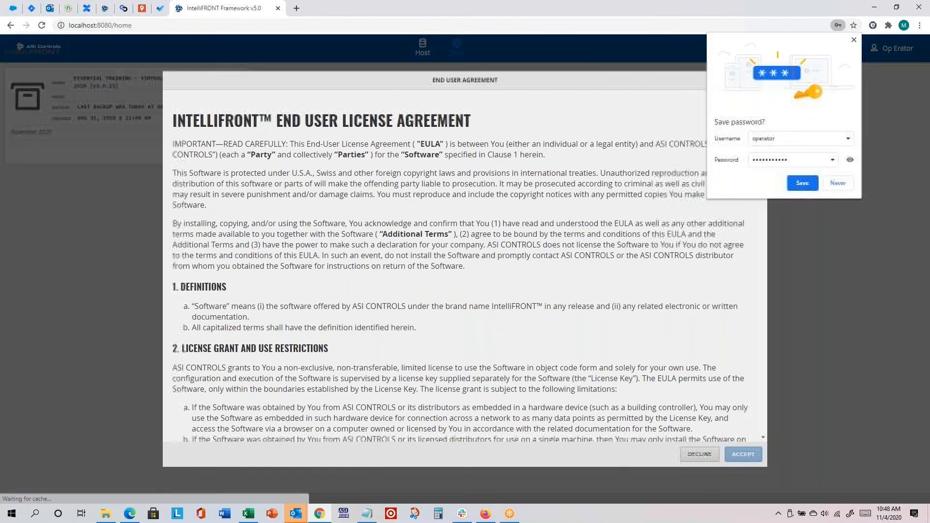
# Step: In Notepad, complete the operator username line to 'operator' and save the notes
pyautogui.hotkey('alt', 'Tab')
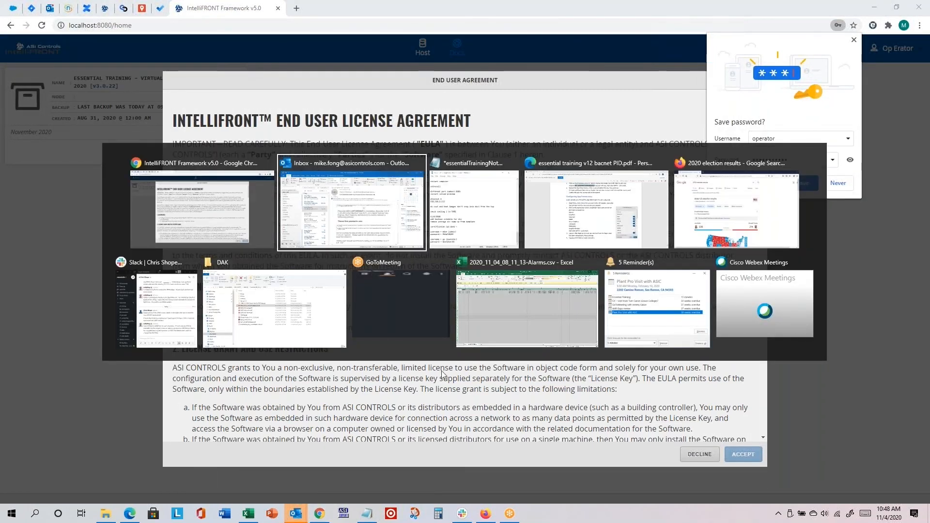
pyautogui.hotkey('alt', 'Tab')
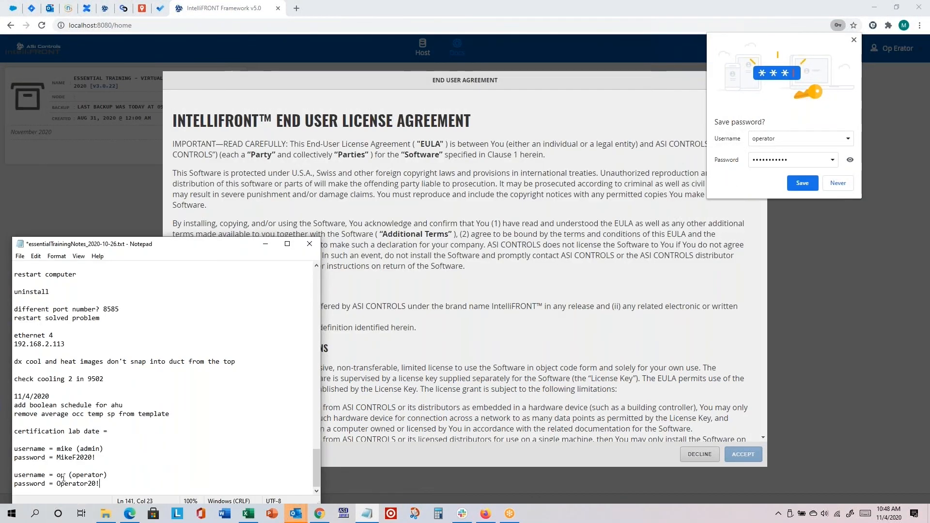
pyautogui.click(65, 475)
pyautogui.write('erator')
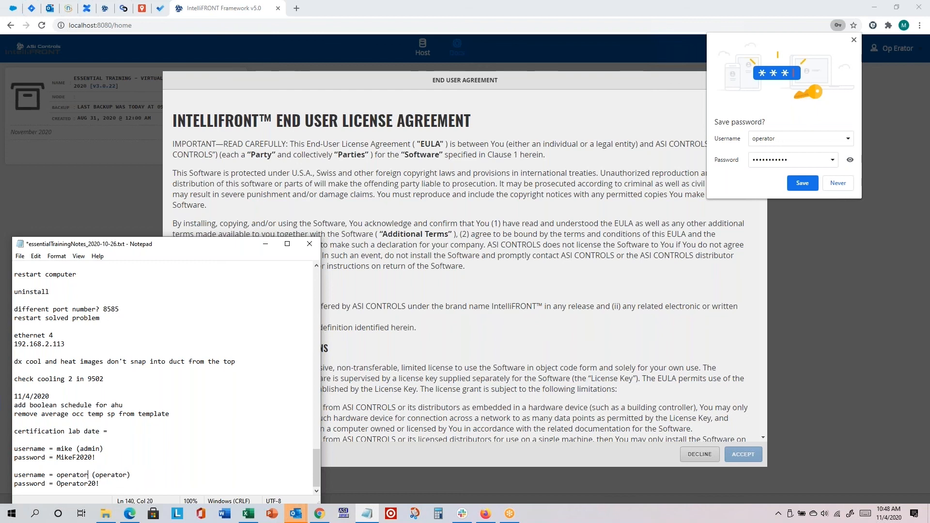
pyautogui.hotkey('ctrl', 's')
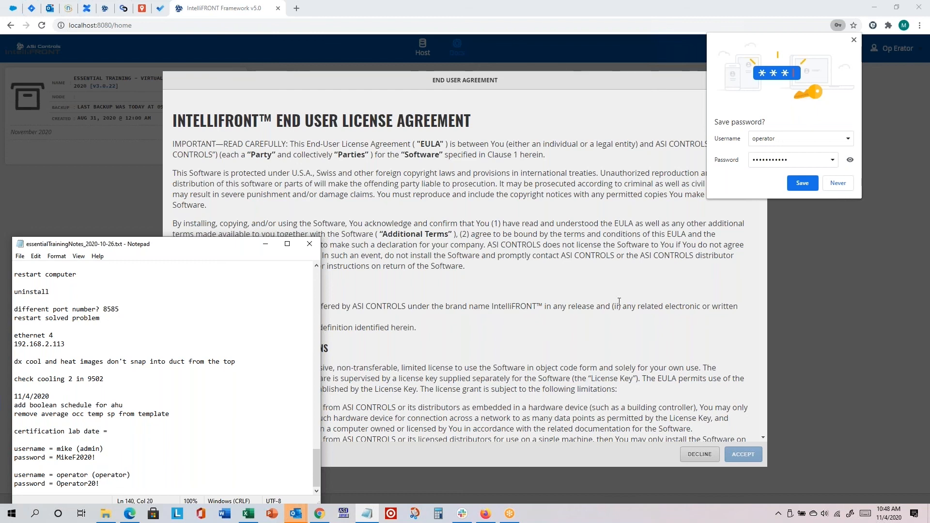
# Step: Back in the browser, dismiss the save-password offer and scroll the licence agreement to its end
pyautogui.click(620, 301)
pyautogui.click(854, 39)
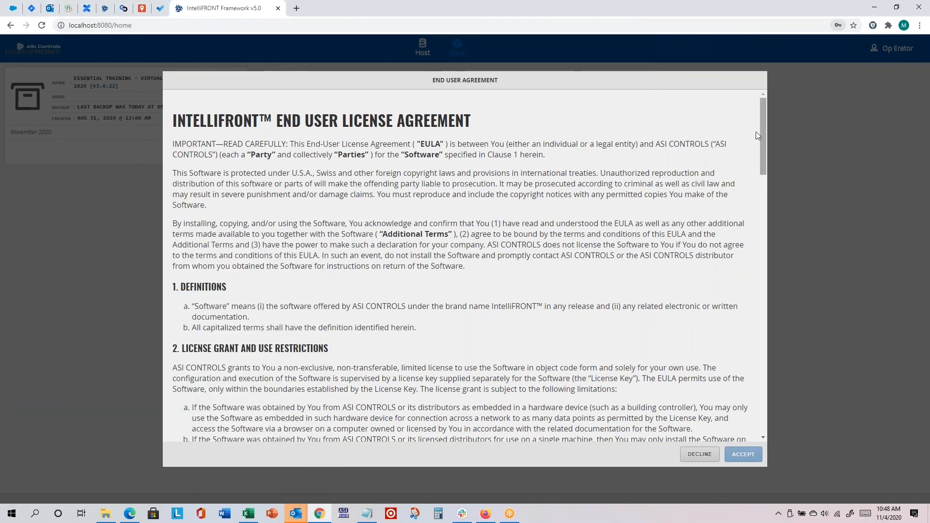
pyautogui.moveTo(764, 133); pyautogui.dragTo(777, 417)
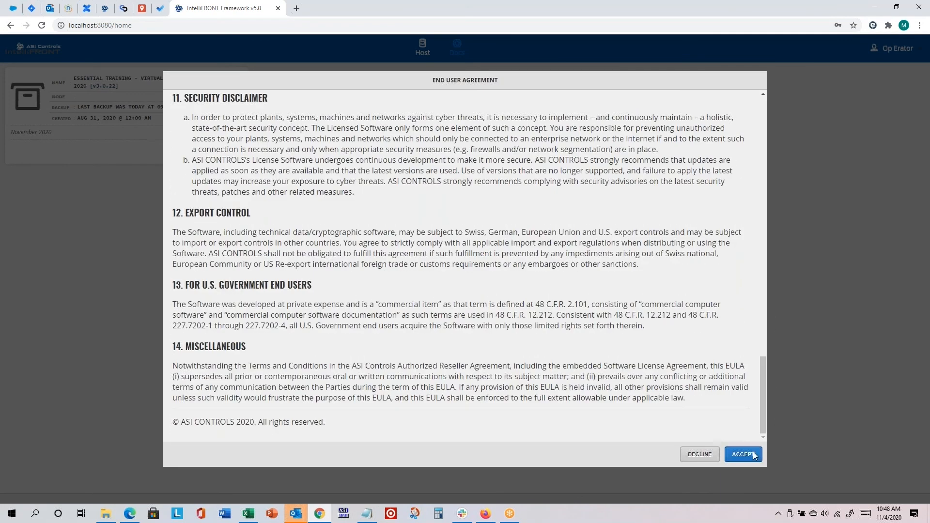
pyautogui.click(744, 454)
# Step: Enter the operator's new password in New Password and Confirm Password, and save it
pyautogui.click(497, 249)
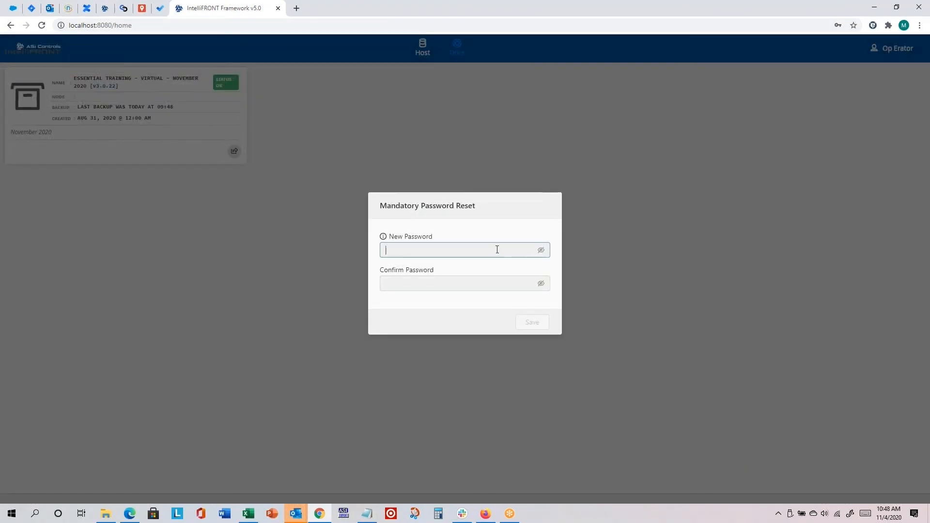
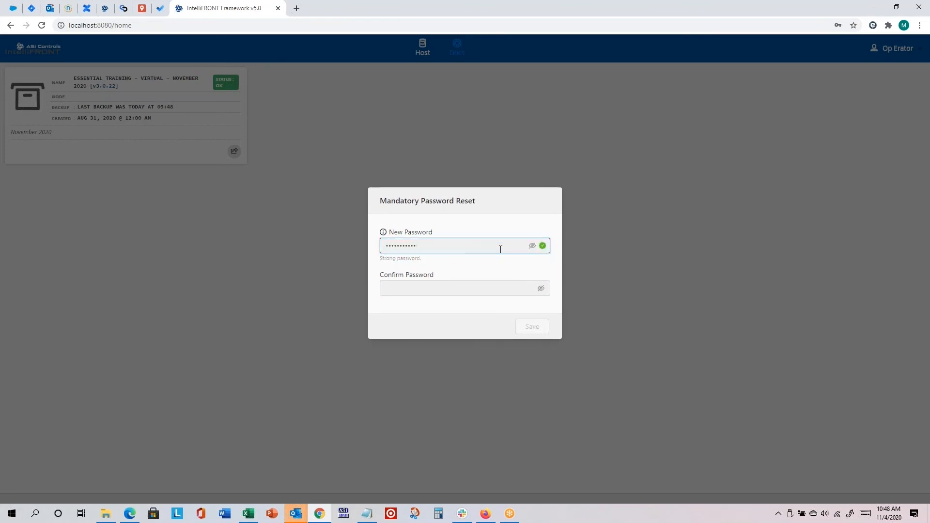
pyautogui.click(481, 288)
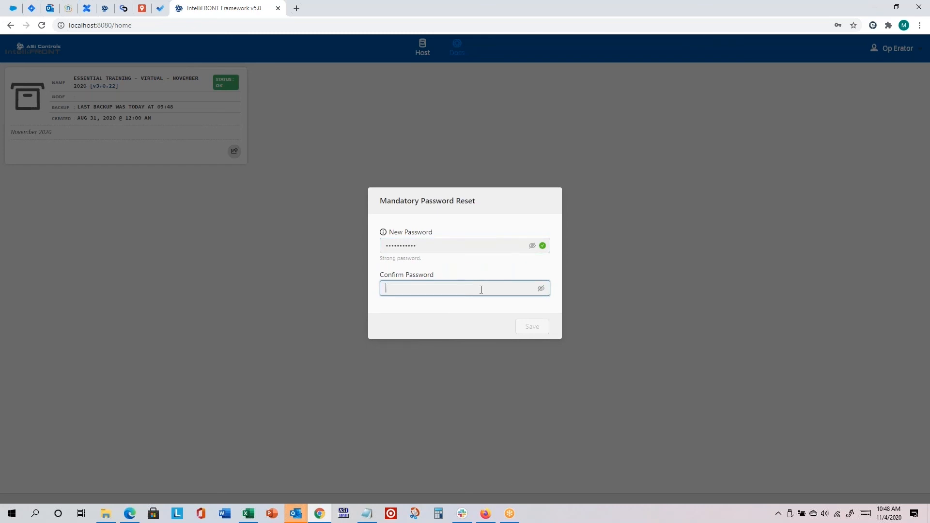
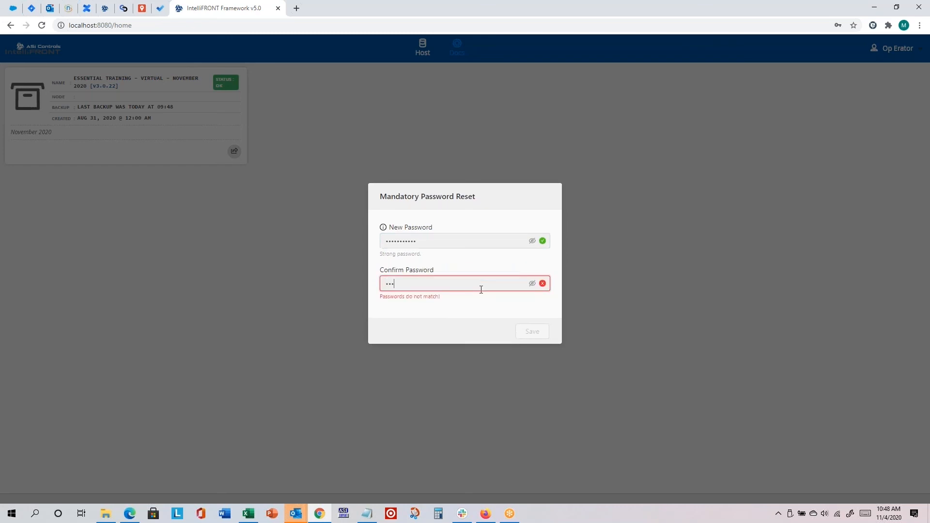
pyautogui.click(533, 332)
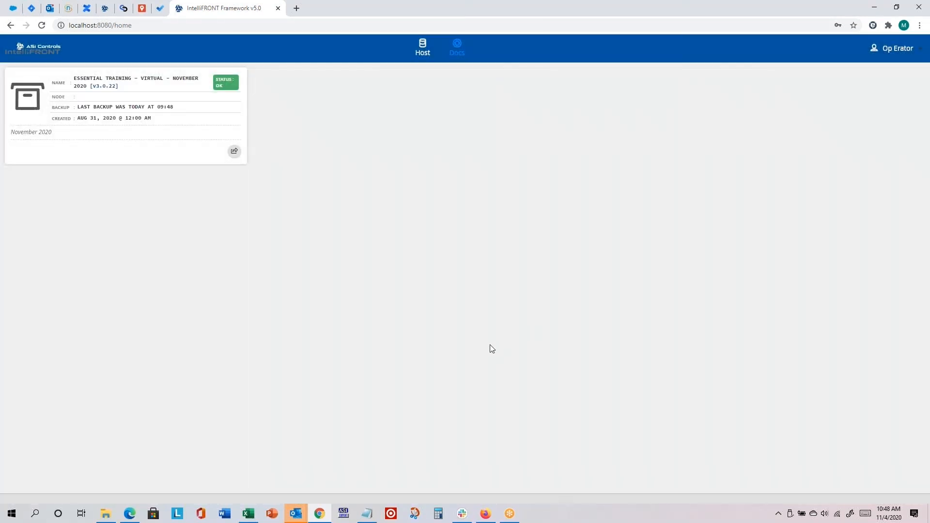
# Step: Open the Essential Training project and go to Floor 1's VAV-102 page
pyautogui.click(235, 151)
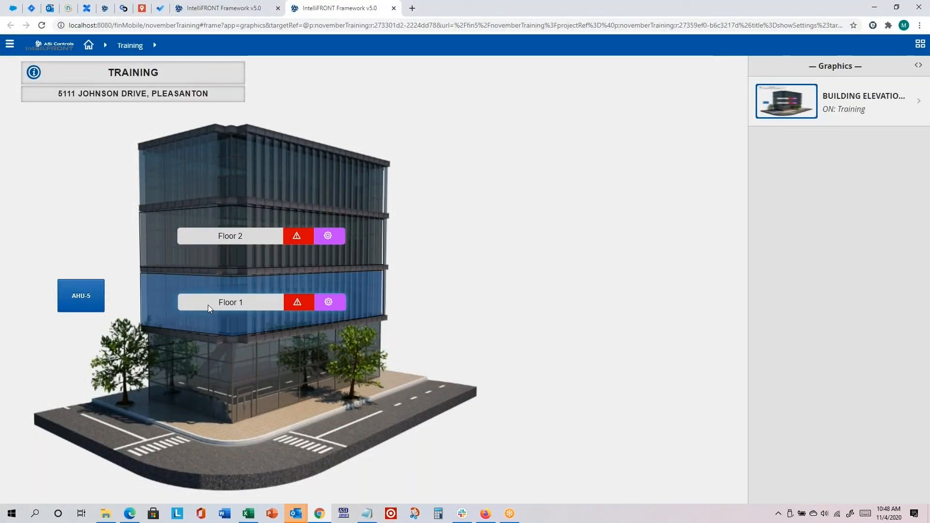
pyautogui.click(207, 302)
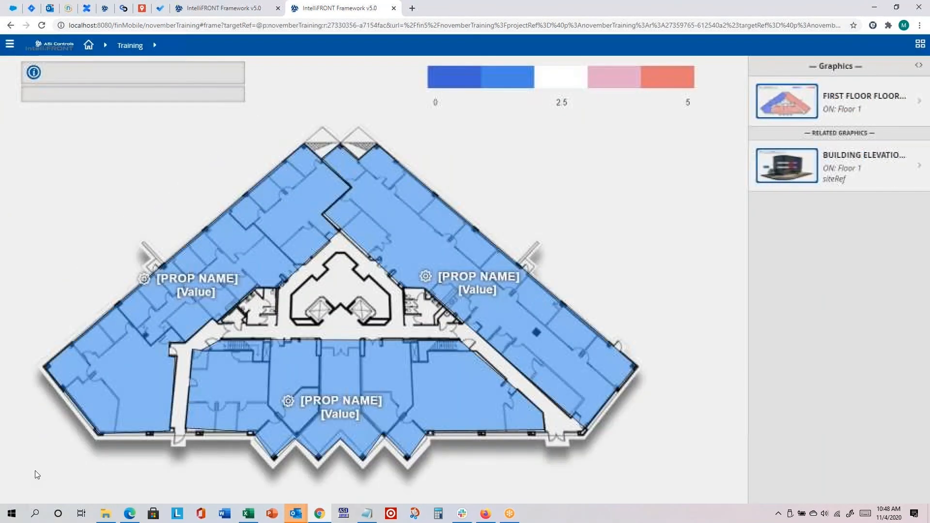
pyautogui.click(208, 403)
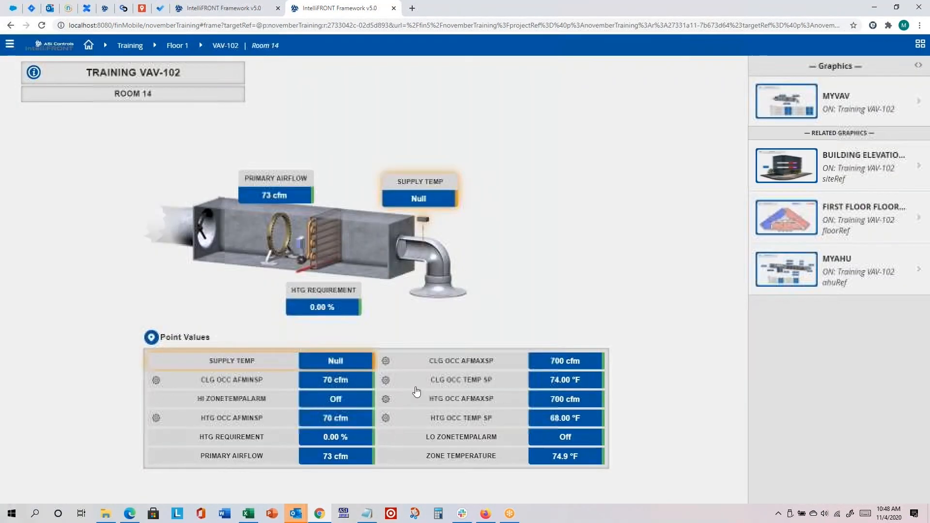
# Step: Set the CLG OCC AFMAXSP default from 700 to 800 and apply it
pyautogui.click(386, 361)
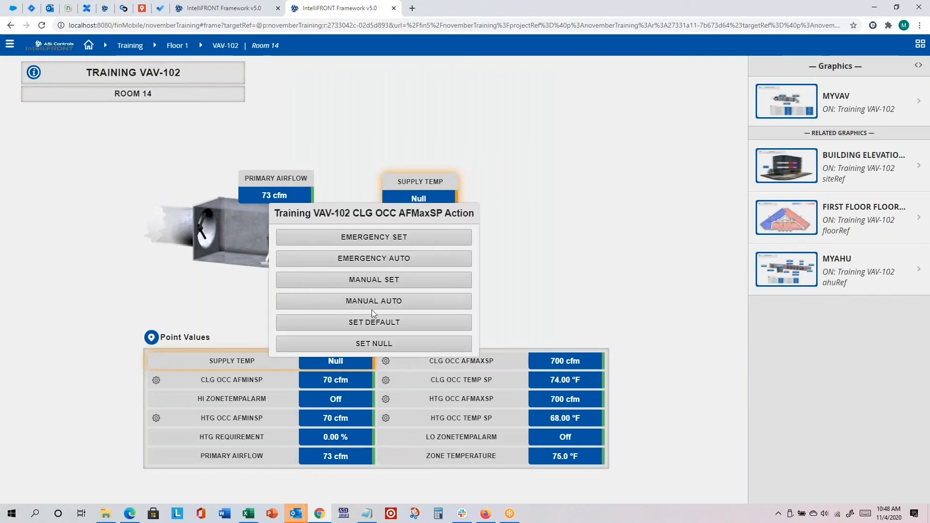
pyautogui.click(380, 322)
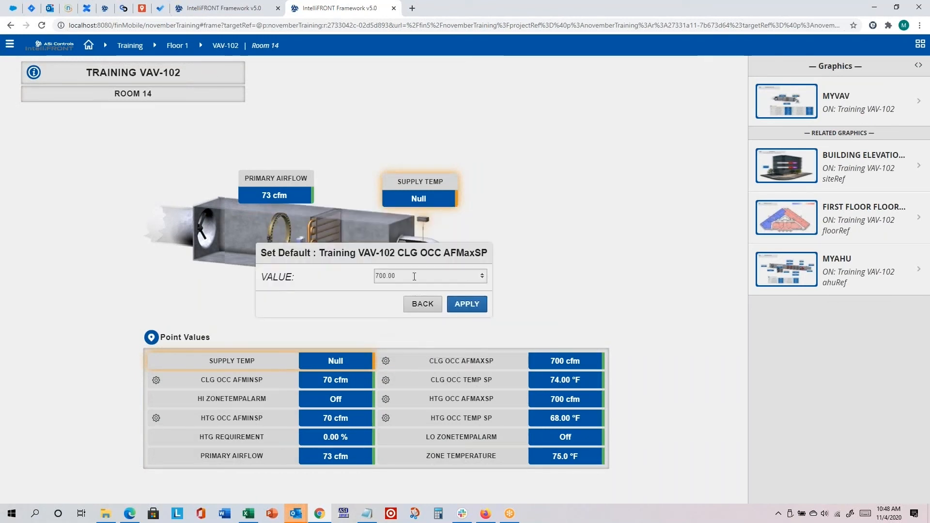
pyautogui.moveTo(396, 276); pyautogui.dragTo(307, 283)
pyautogui.write('800')
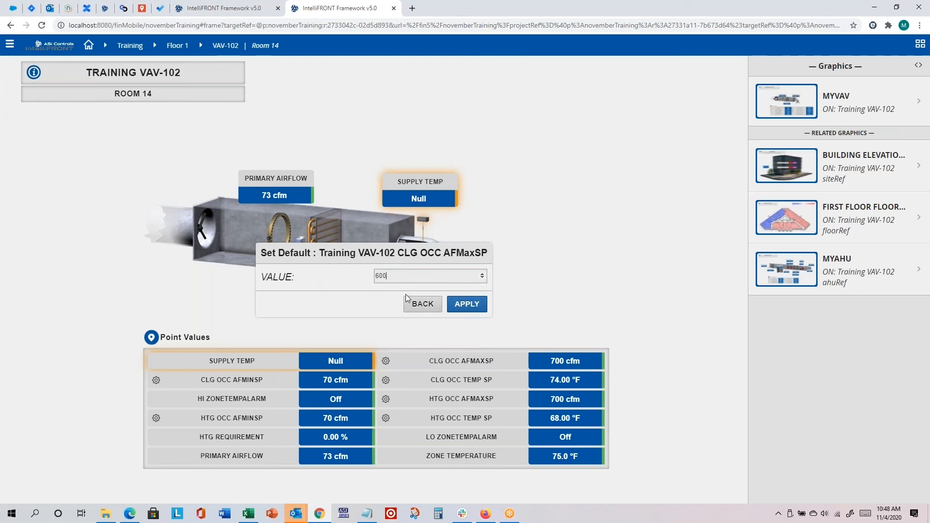
pyautogui.click(474, 307)
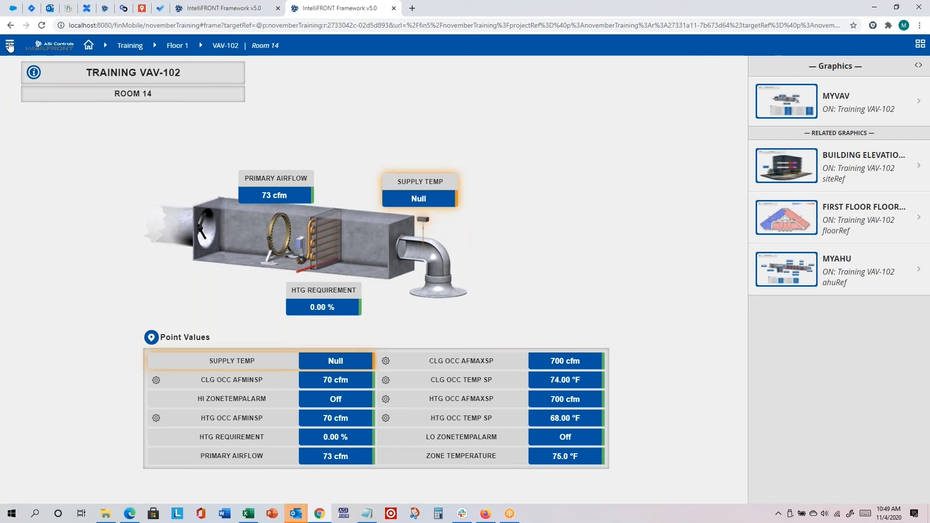
# Step: Open the ASIC1 Schedule from the end user apps Schedules list
pyautogui.click(9, 46)
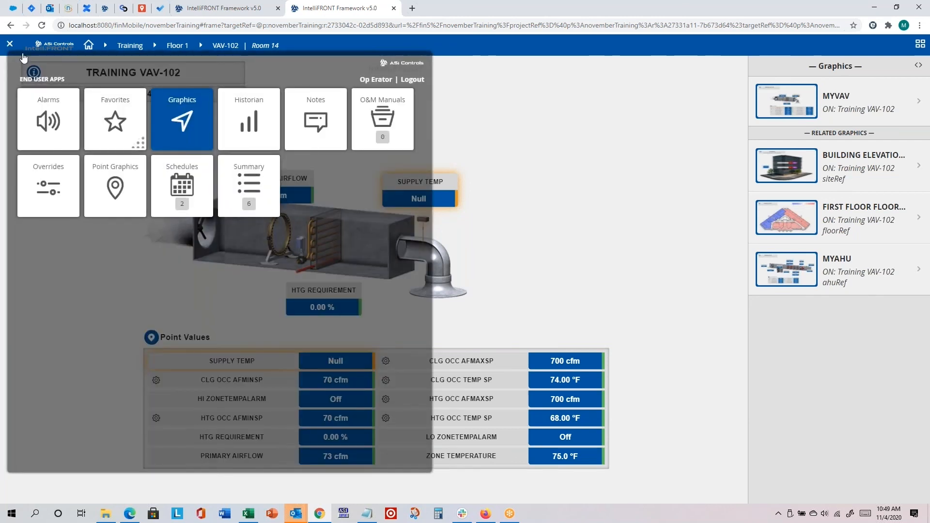
pyautogui.click(186, 191)
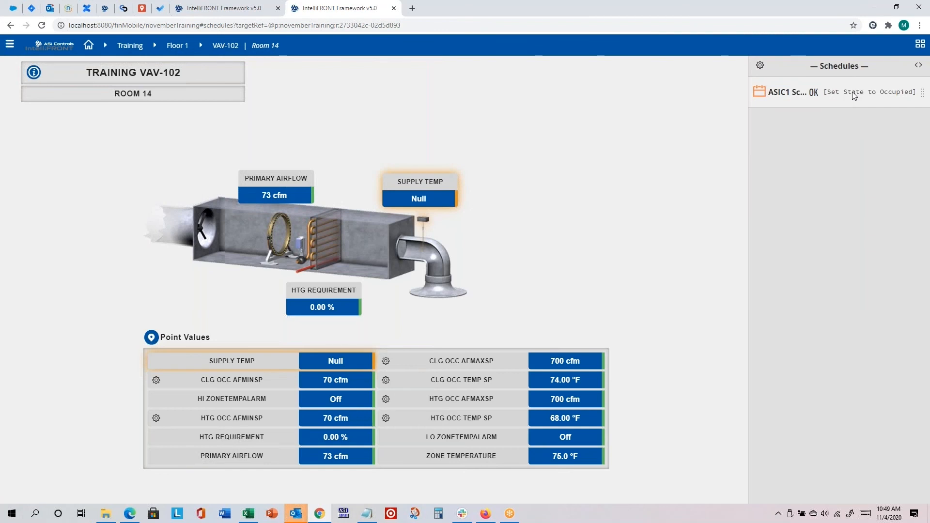
pyautogui.click(853, 91)
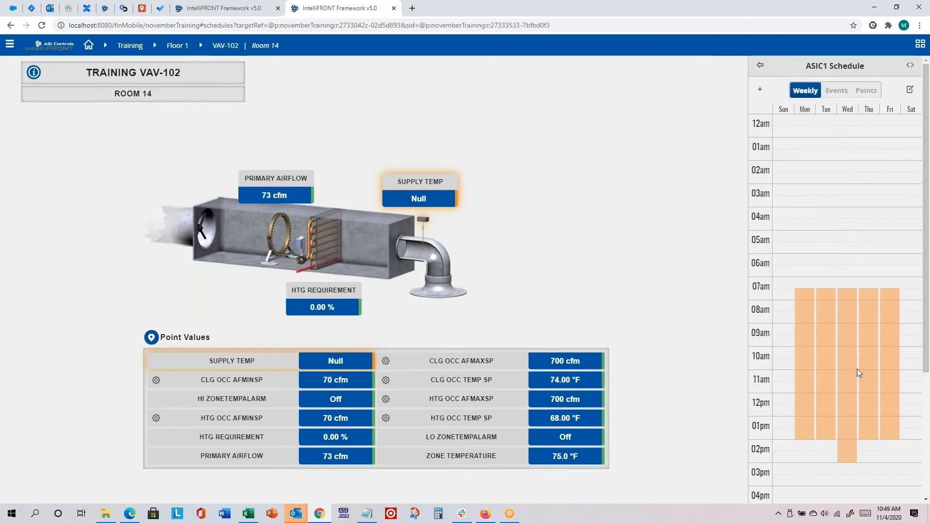
# Step: Pull Wednesday's occupied end time back to 02:30 pm, apply, and dismiss the save error
pyautogui.click(853, 349)
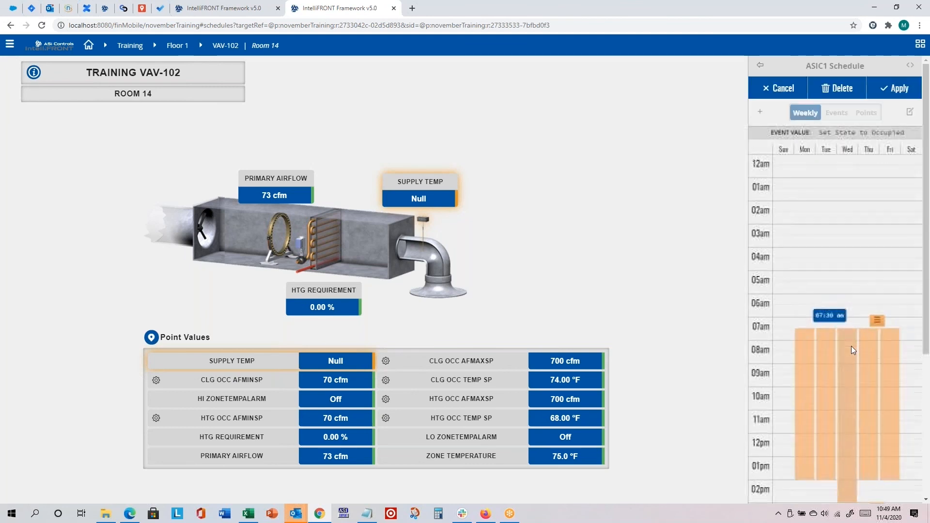
pyautogui.scroll(-1, 928, 375)
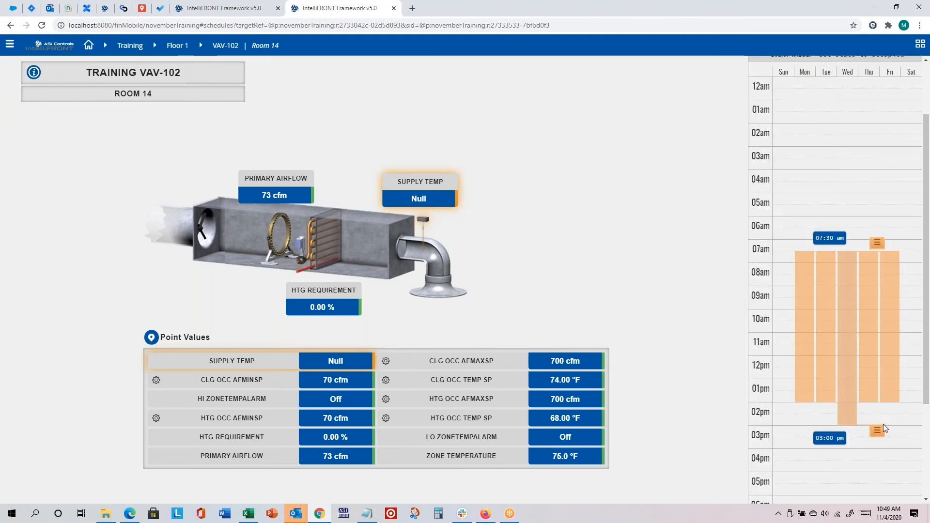
pyautogui.moveTo(880, 431); pyautogui.dragTo(879, 426)
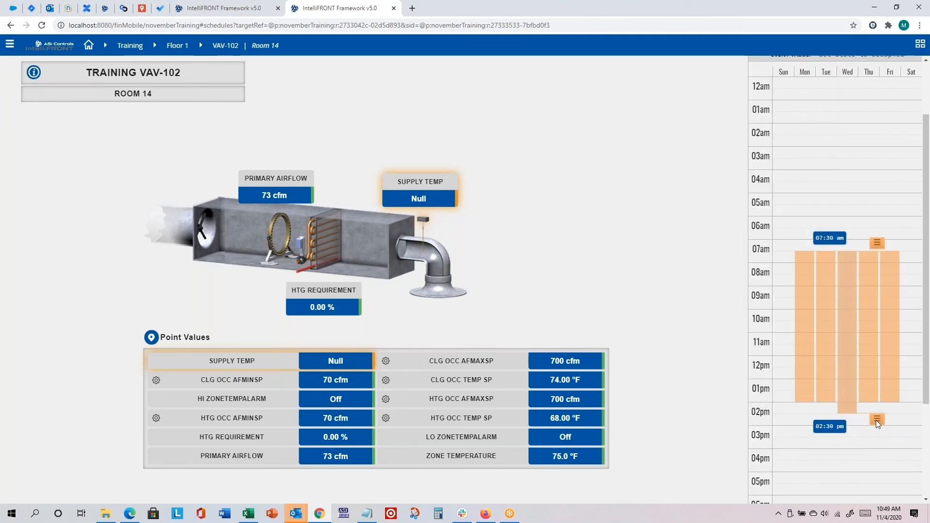
pyautogui.scroll(2, 895, 84)
pyautogui.click(895, 86)
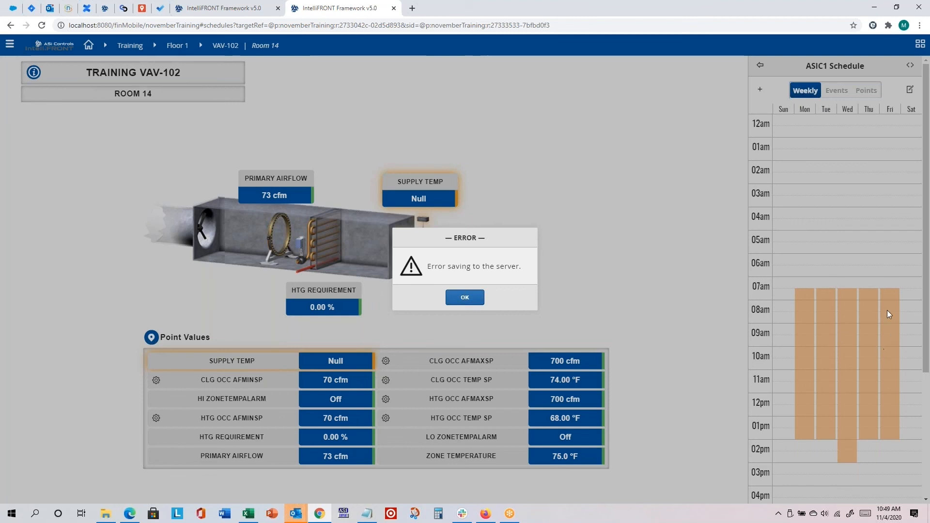
pyautogui.click(469, 300)
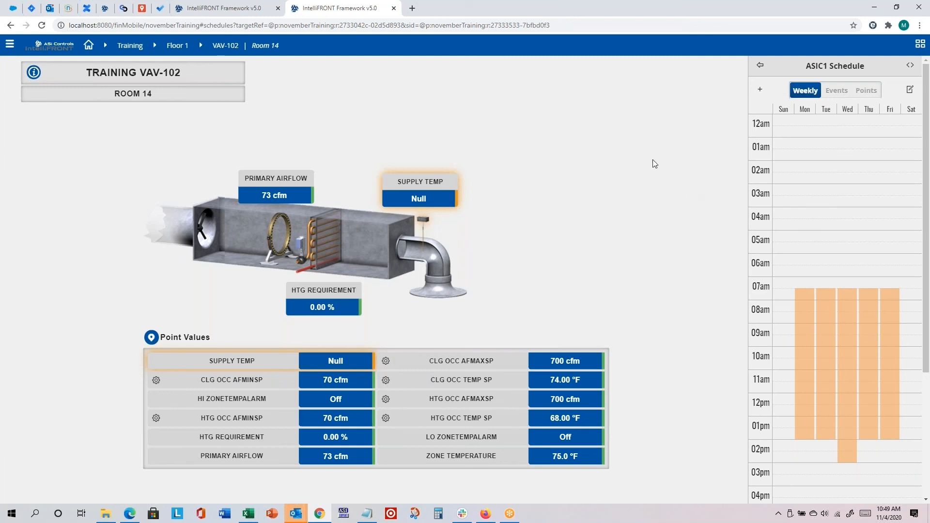
# Step: Open the End User Apps panel from the hamburger icon beside the ASIC1 schedule
pyautogui.click(9, 46)
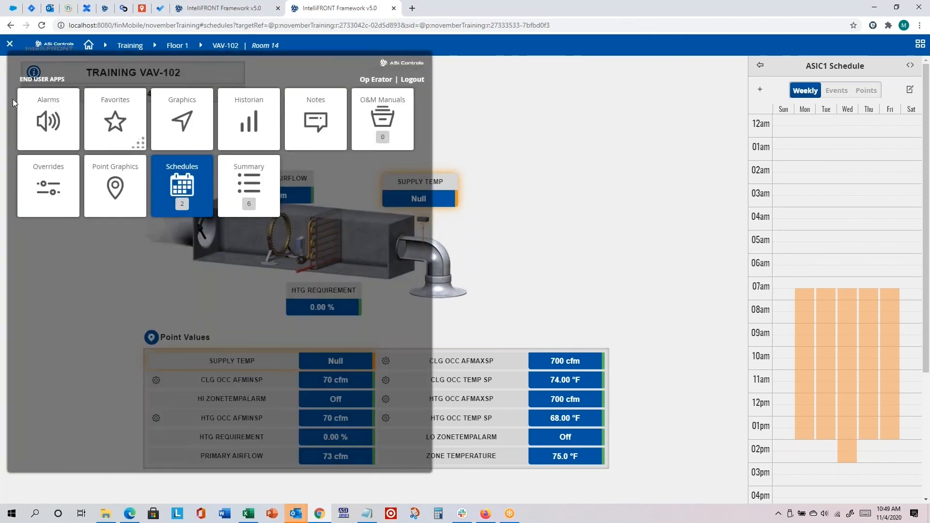